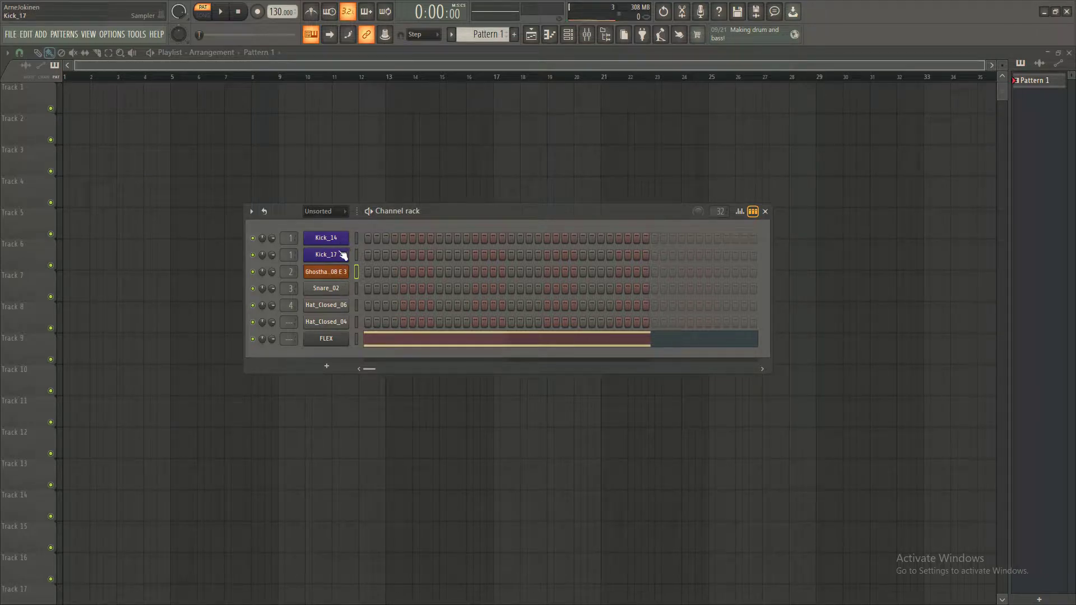
Inspect the sample settings and volume envelope of the Ghosthack 808 E 3 channel
click(342, 274)
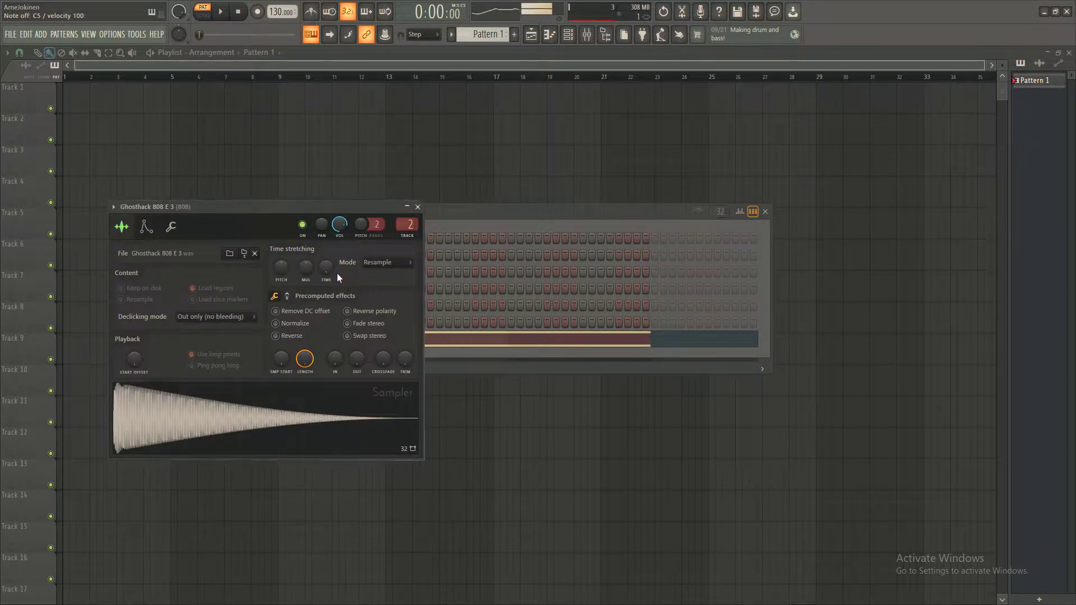
drag(345, 208, 220, 177)
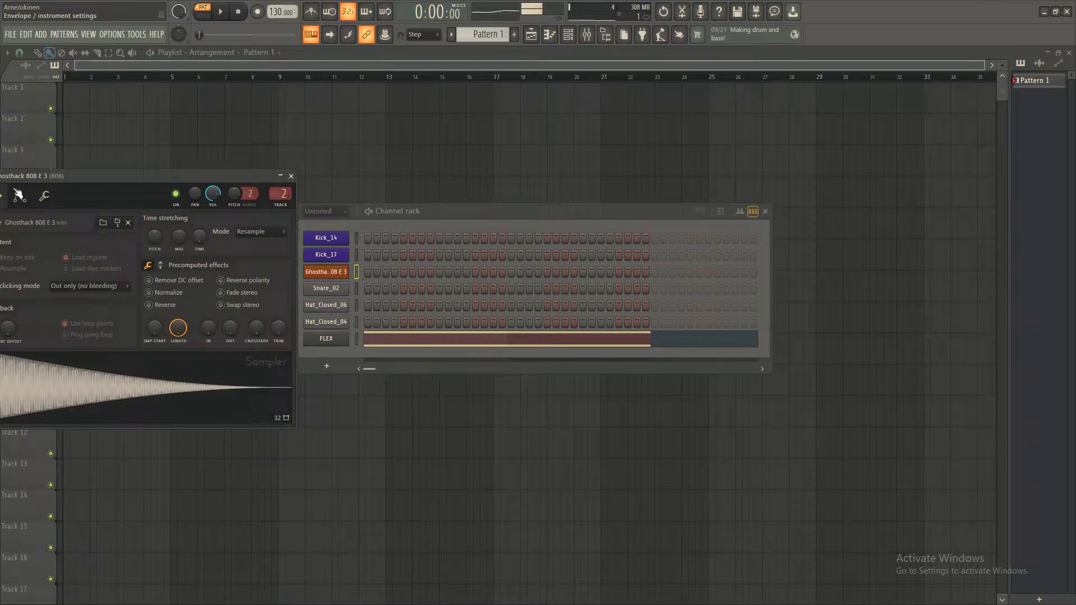
click(19, 195)
drag(95, 178, 209, 179)
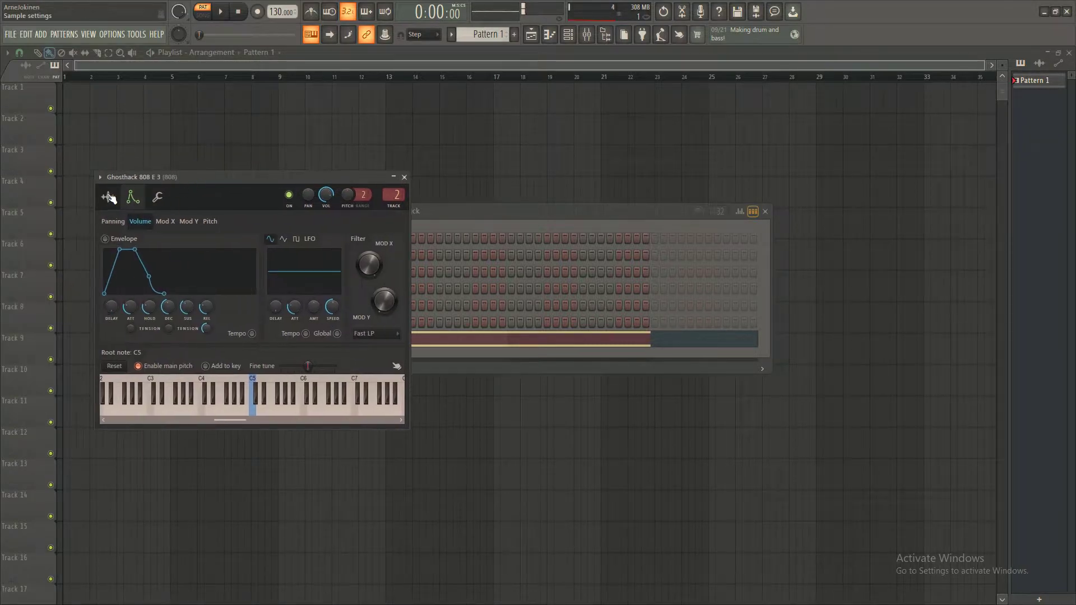
click(108, 197)
click(459, 211)
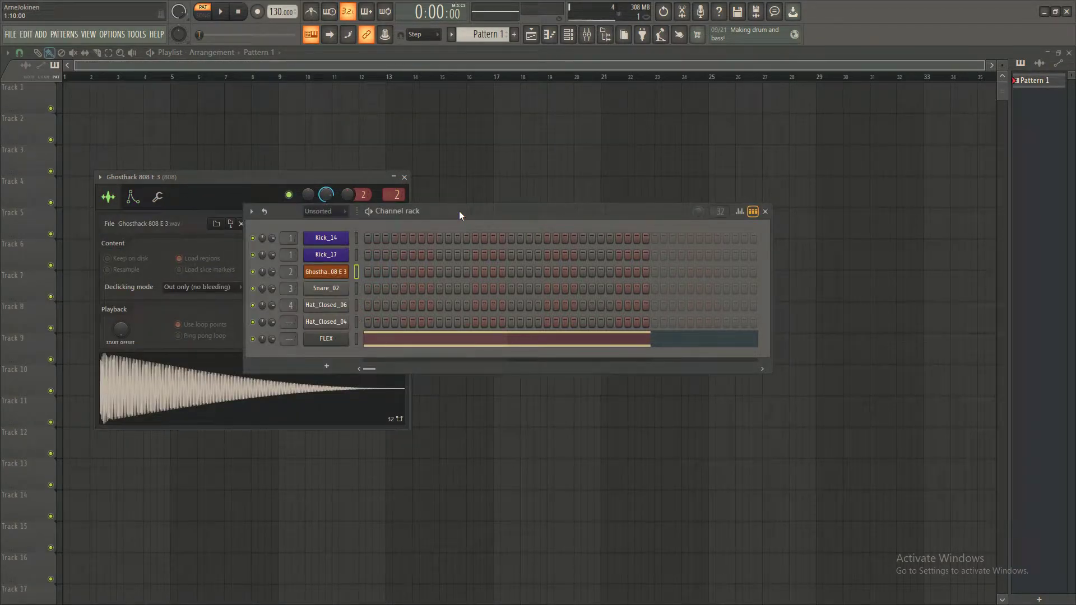
Compare the waveform of the Kick_14 sample with that of the Ghosthack 808 E 3 sample
click(338, 240)
click(330, 240)
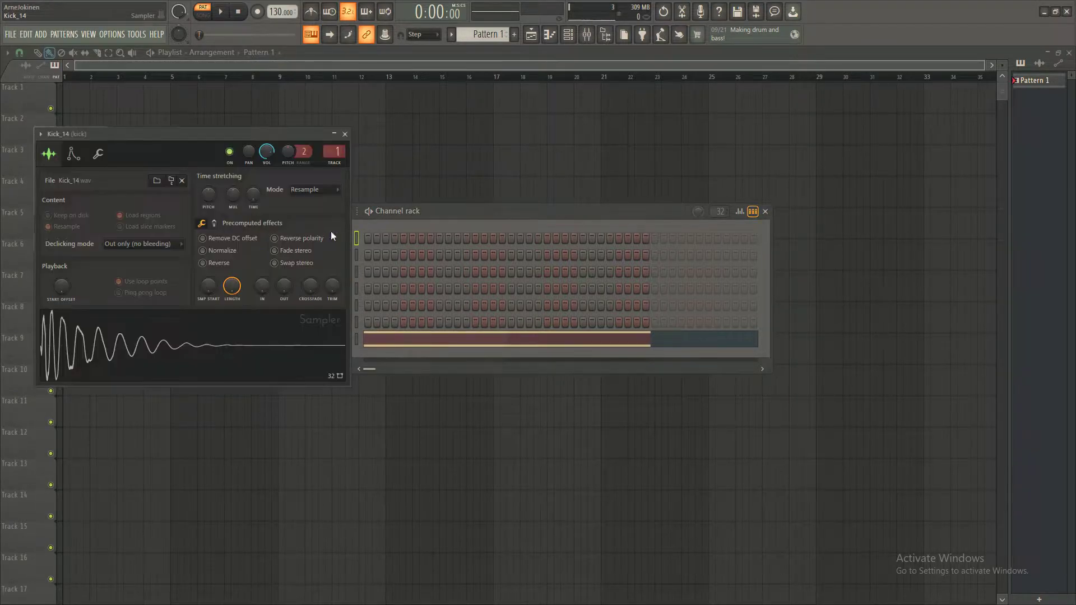
click(450, 214)
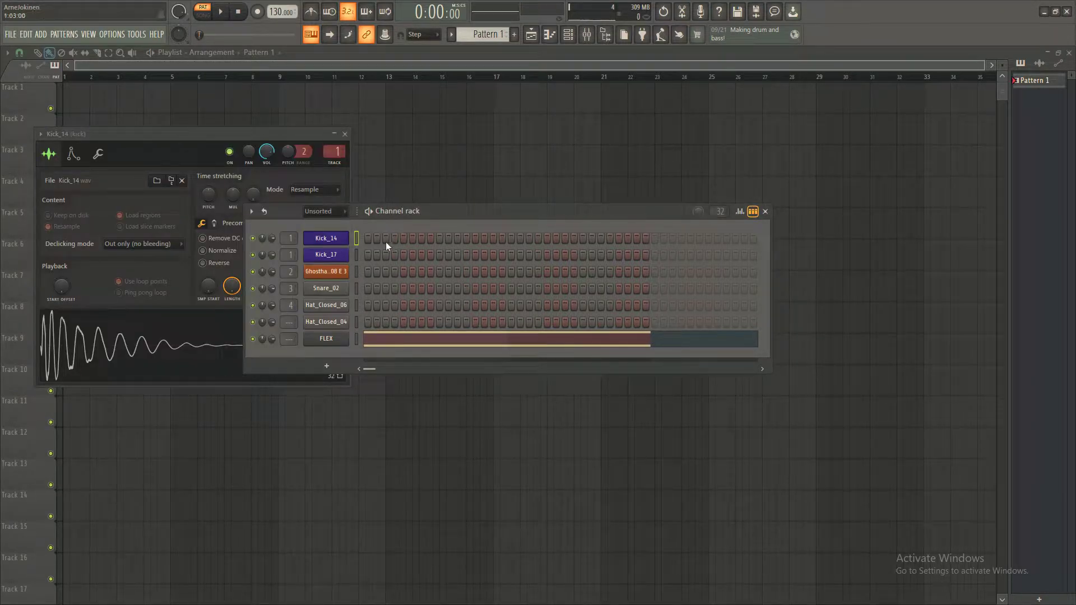
click(317, 274)
click(444, 217)
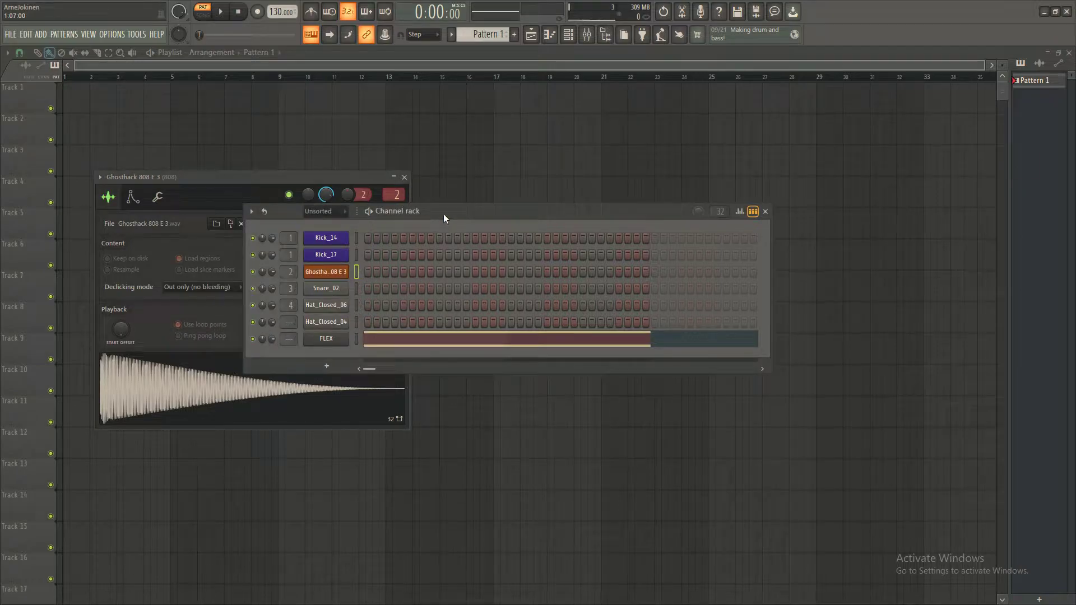
click(343, 240)
click(401, 226)
click(339, 273)
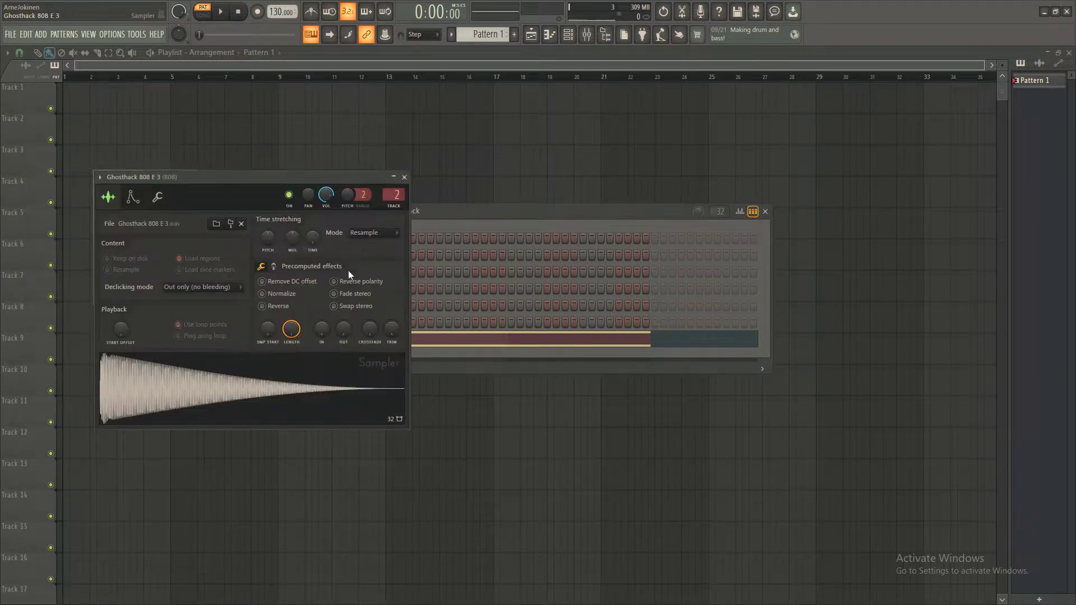
click(453, 223)
click(314, 238)
click(407, 237)
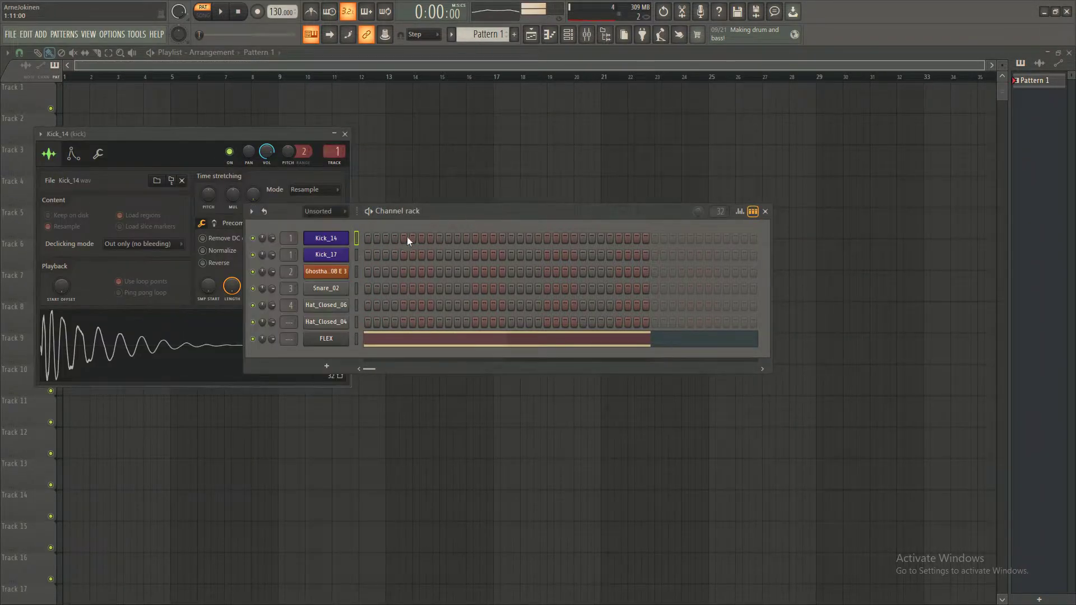
click(327, 273)
click(472, 212)
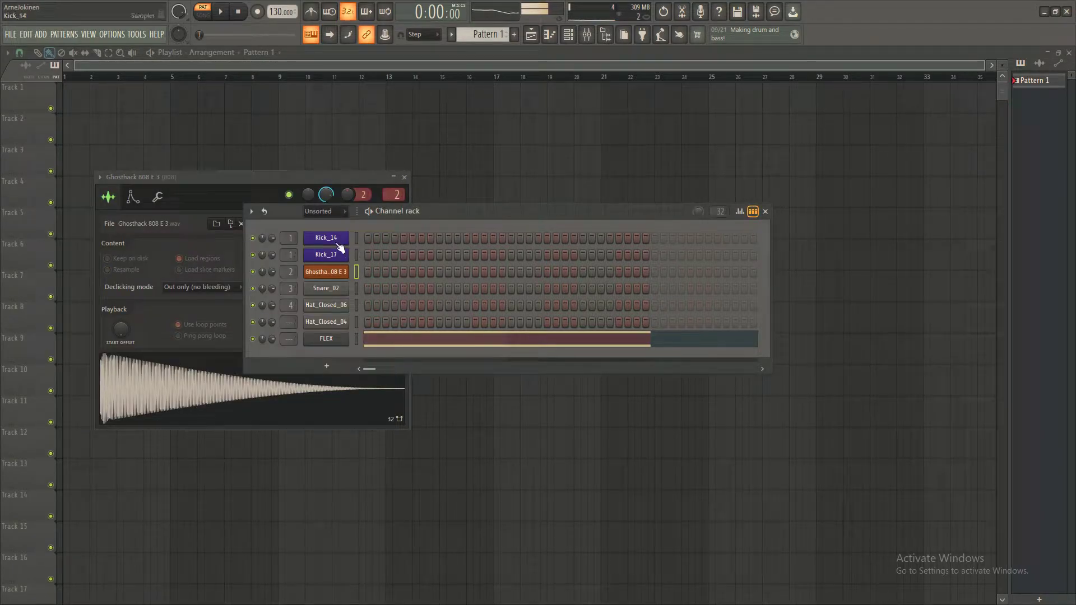
Reposition the Ghosthack 808 E 3 sampler window and audition the 808 sample again
drag(276, 194, 244, 184)
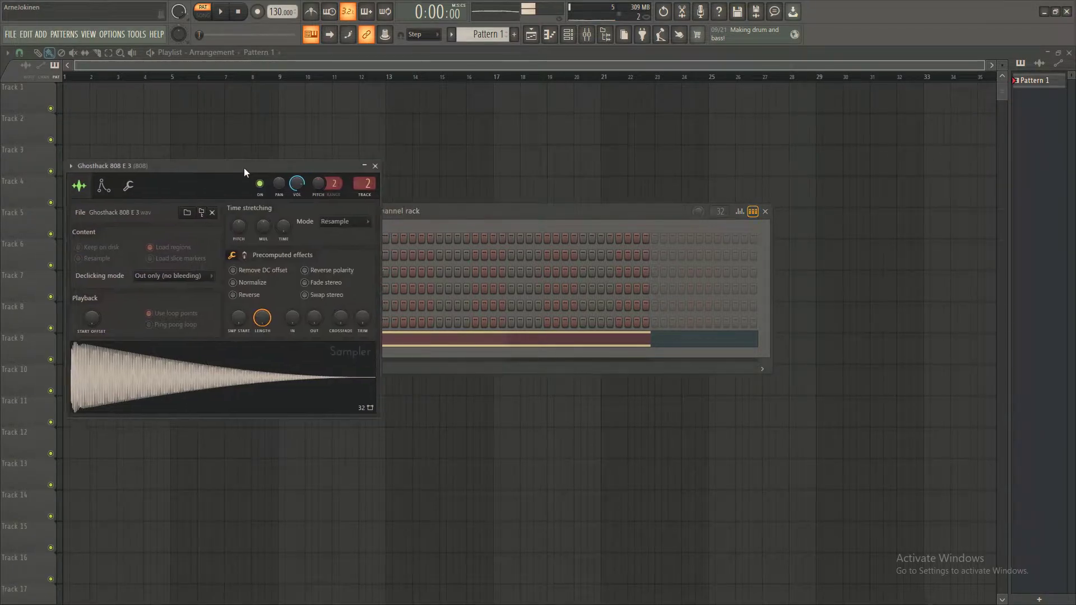
click(475, 211)
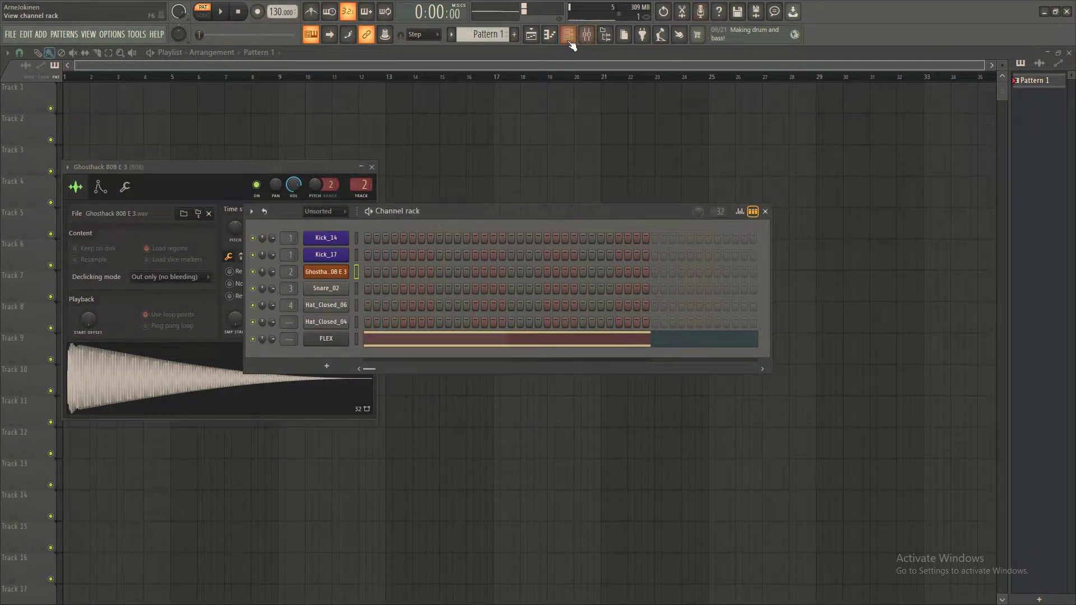
click(322, 274)
click(322, 275)
click(474, 212)
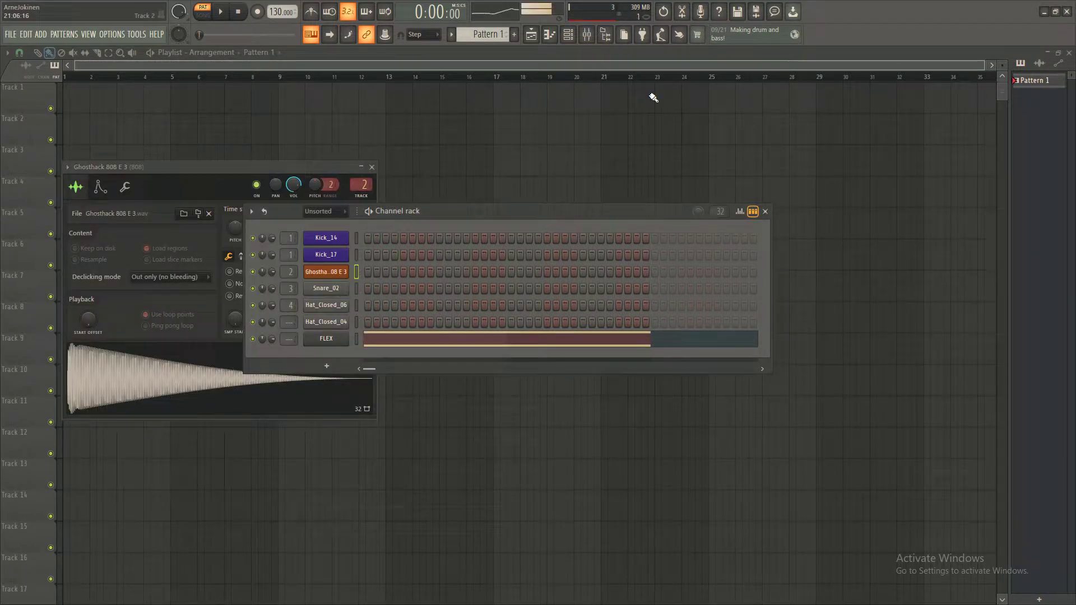
In the mixer, enable a sidechain send from the kick track to the 808 track
click(568, 34)
click(191, 211)
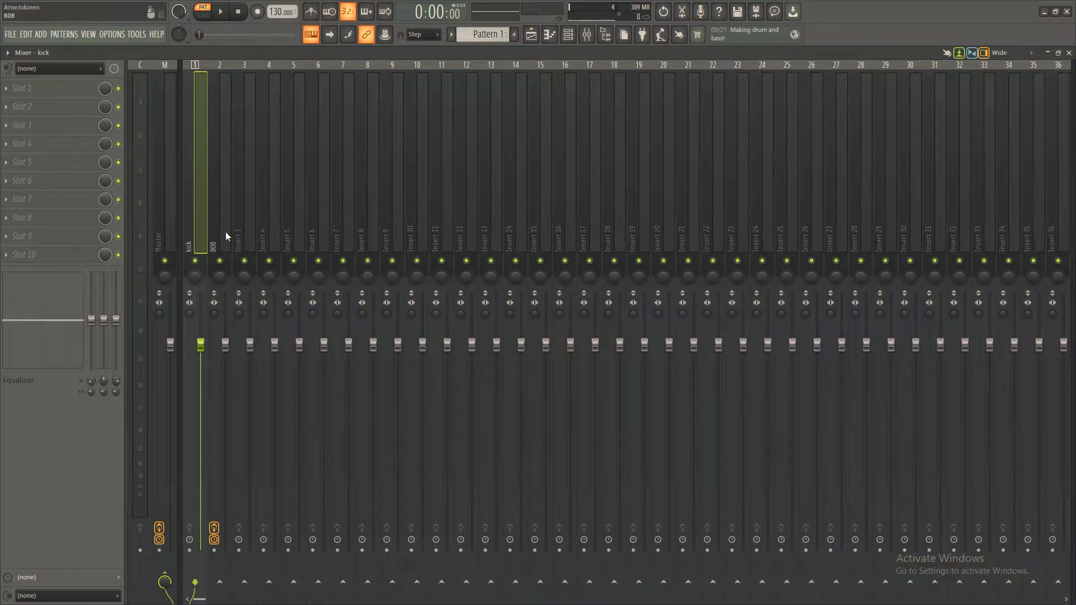
click(221, 583)
click(219, 582)
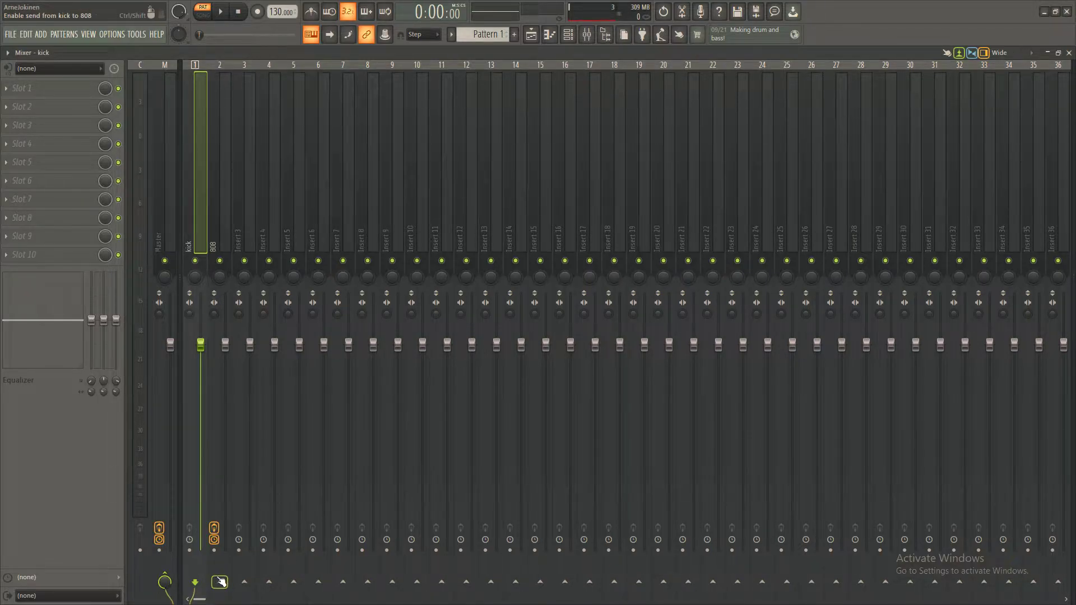
click(219, 582)
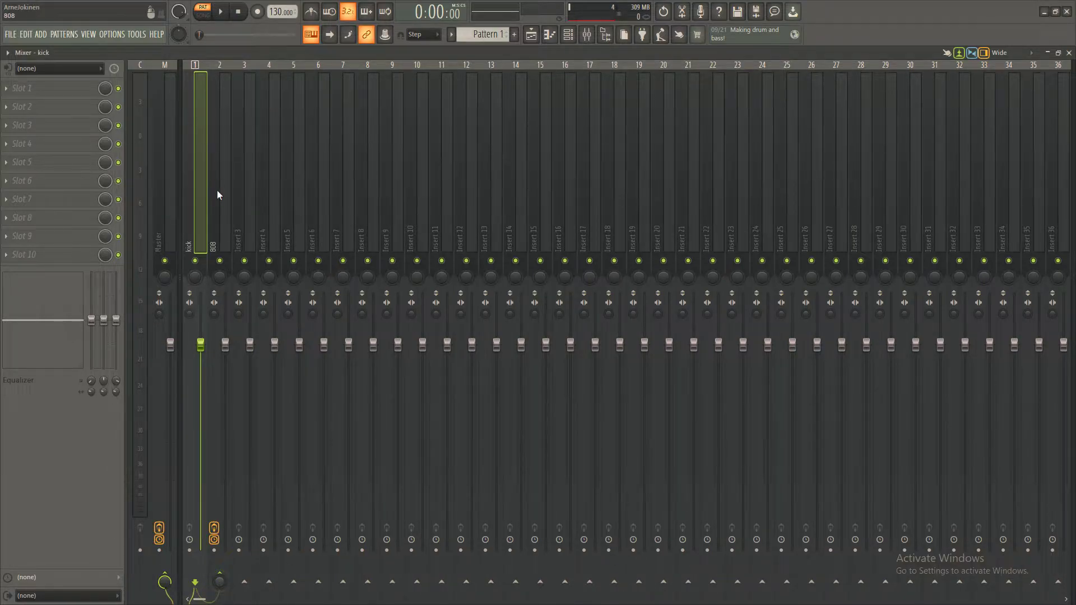
Load Fruity Limiter in slot 4 of the 808 mixer track and move its window clear of the effect slots
click(225, 213)
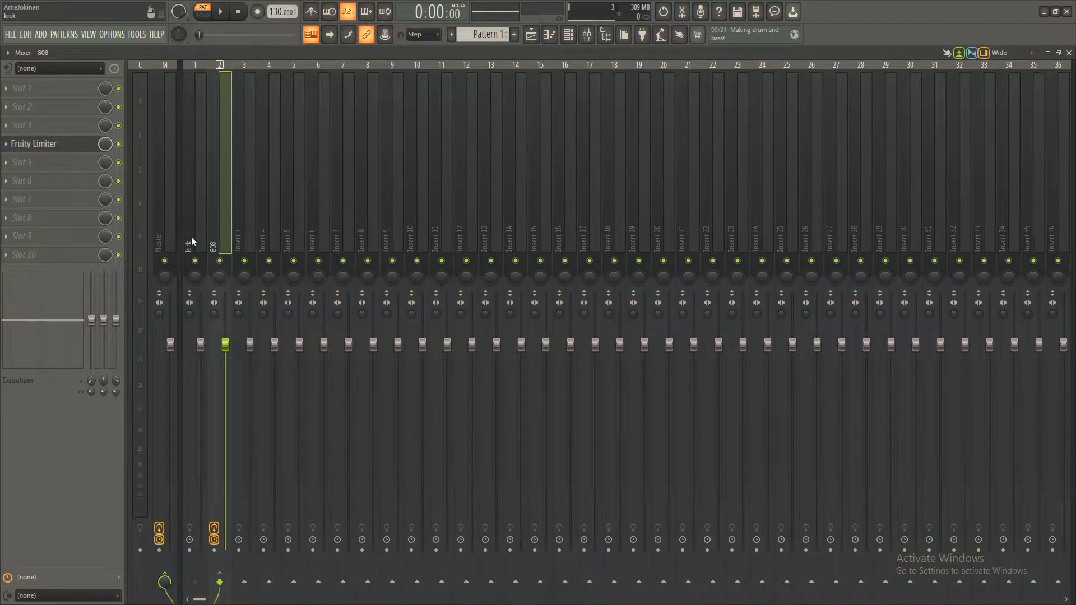
click(8, 143)
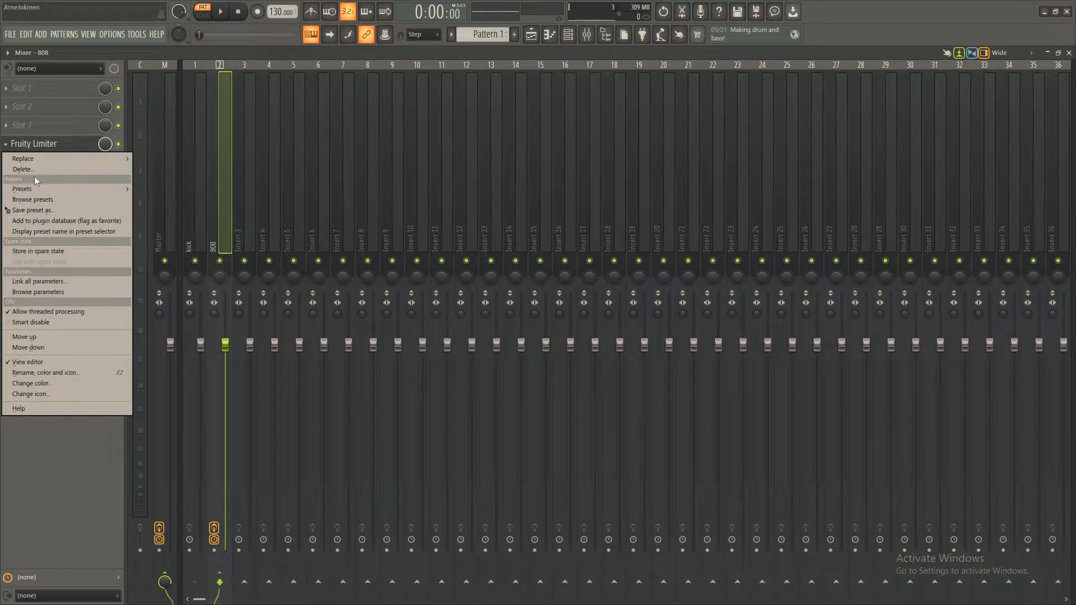
mouse_move(40, 188)
mouse_move(86, 162)
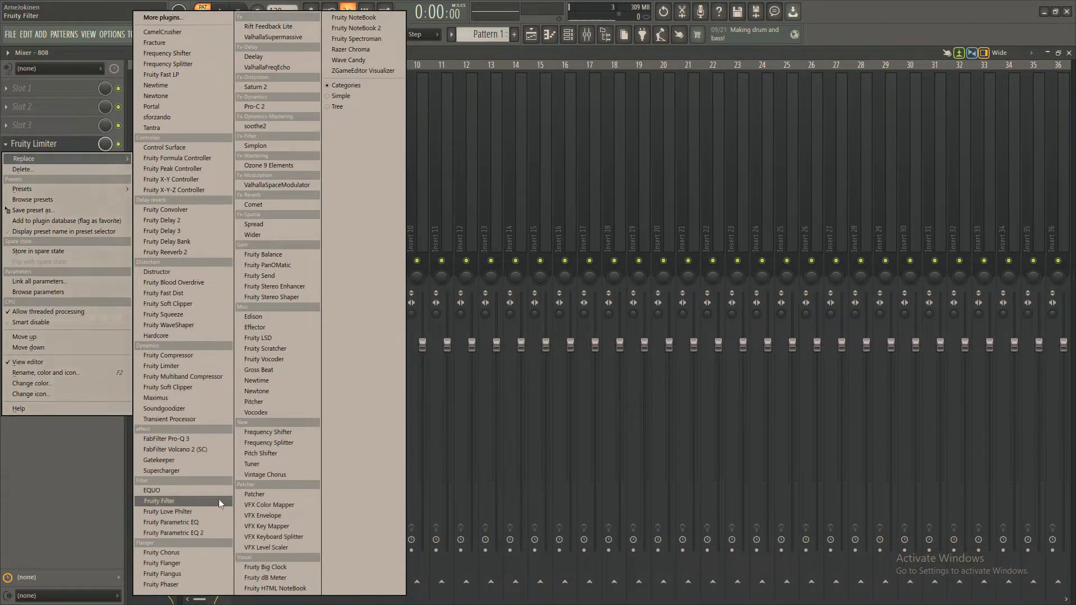
click(184, 370)
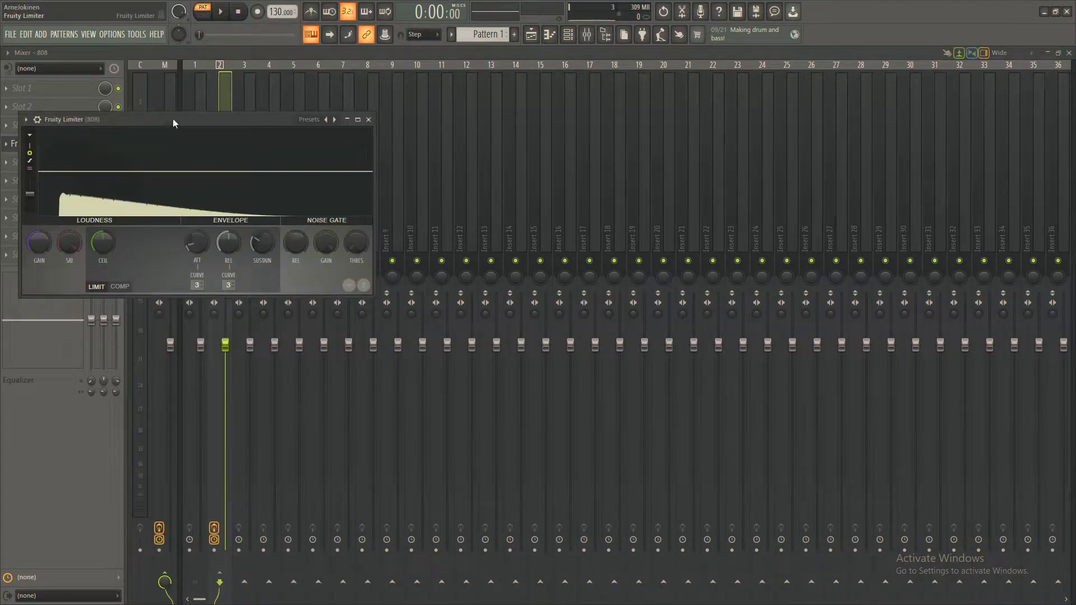
drag(167, 121, 458, 164)
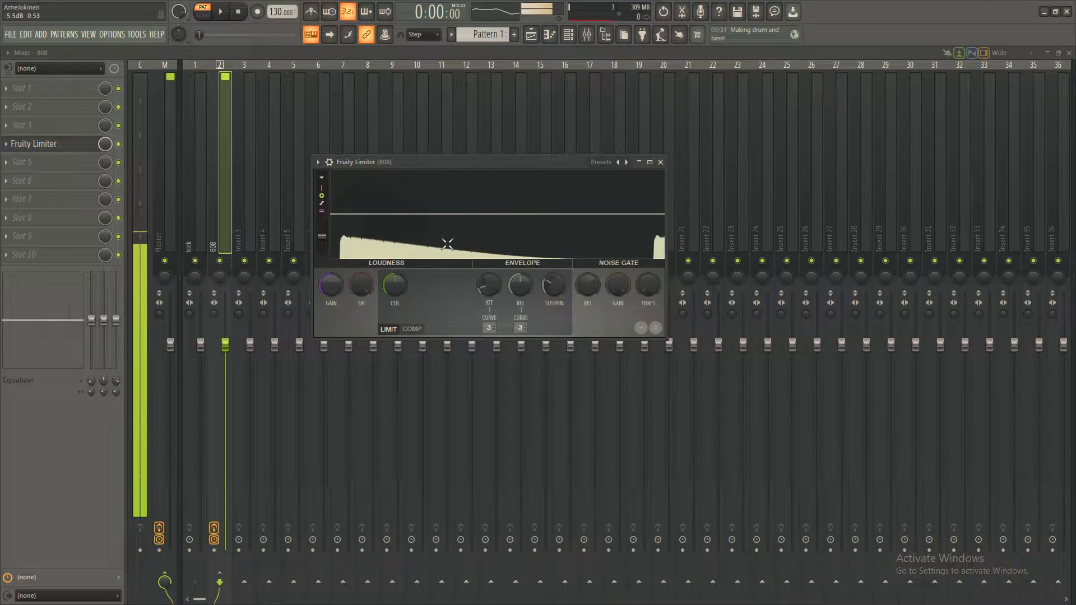
Try out the limiter's ceiling while auditioning the 808, and switch Fruity Limiter to compressor mode
drag(399, 295, 400, 258)
key(q)
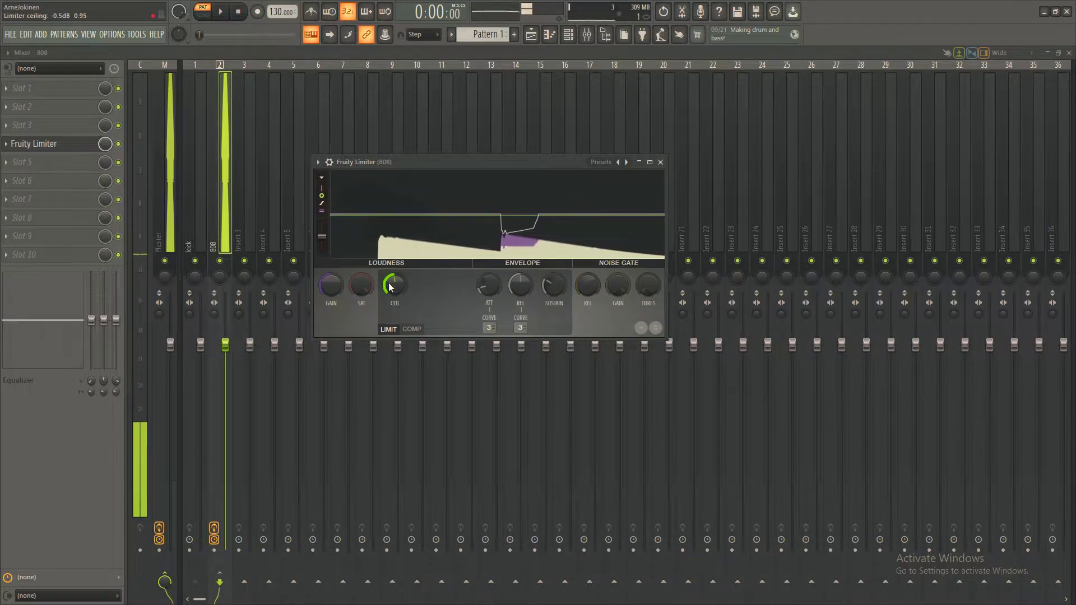
click(412, 330)
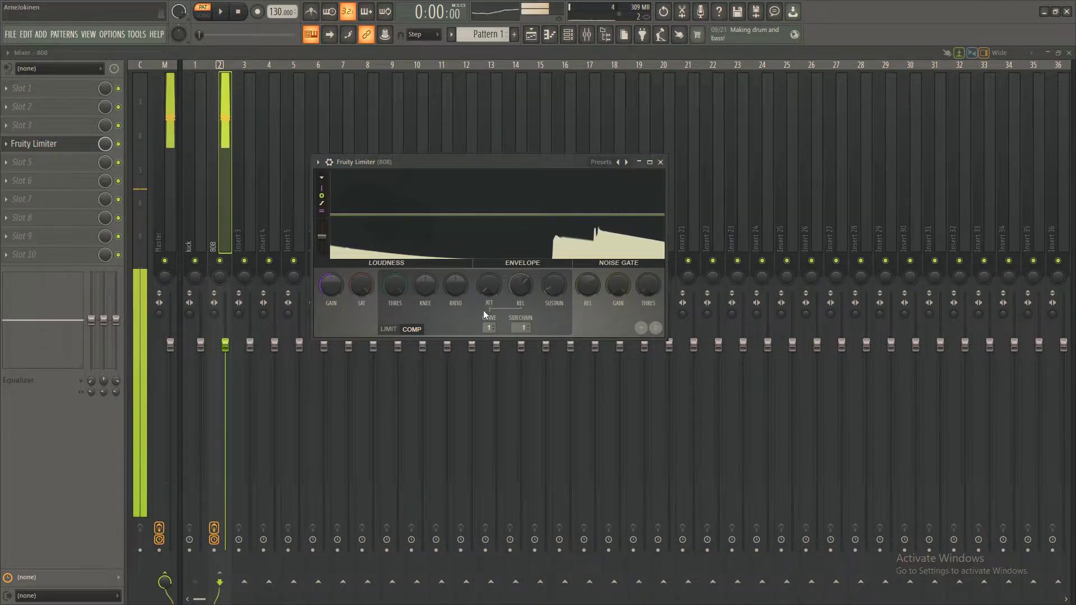
Show the channel rack and arrange it directly below the Fruity Limiter window
click(559, 36)
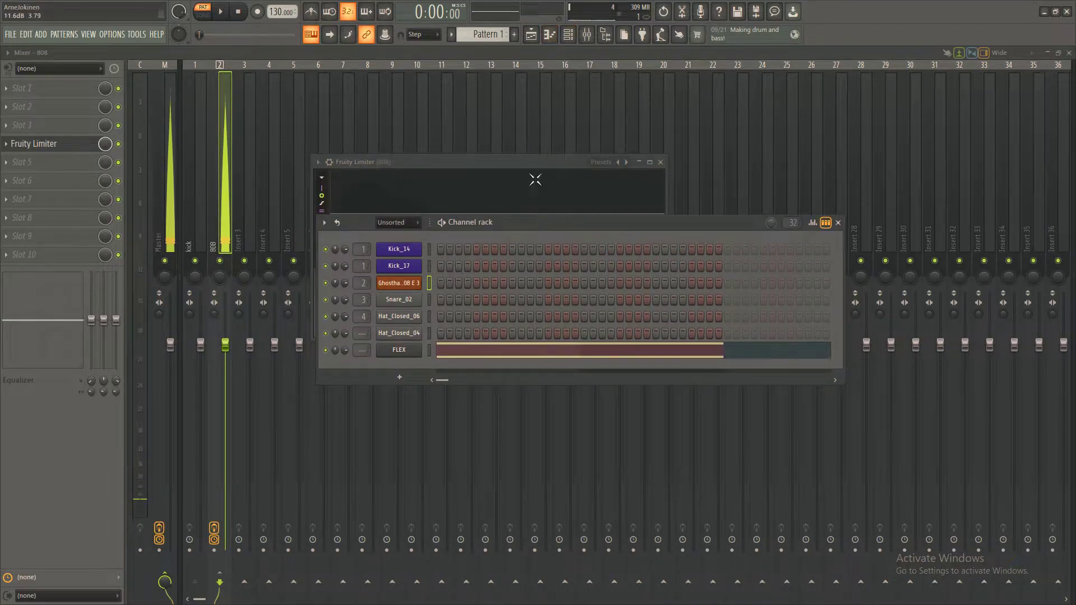
drag(532, 221, 471, 359)
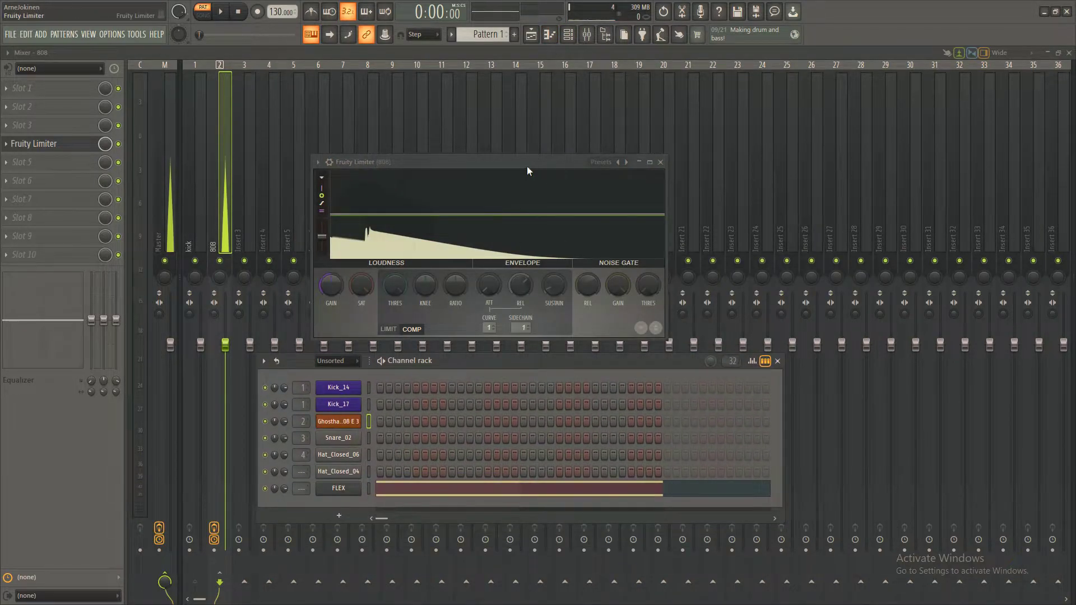
drag(527, 163, 514, 78)
drag(551, 361, 529, 278)
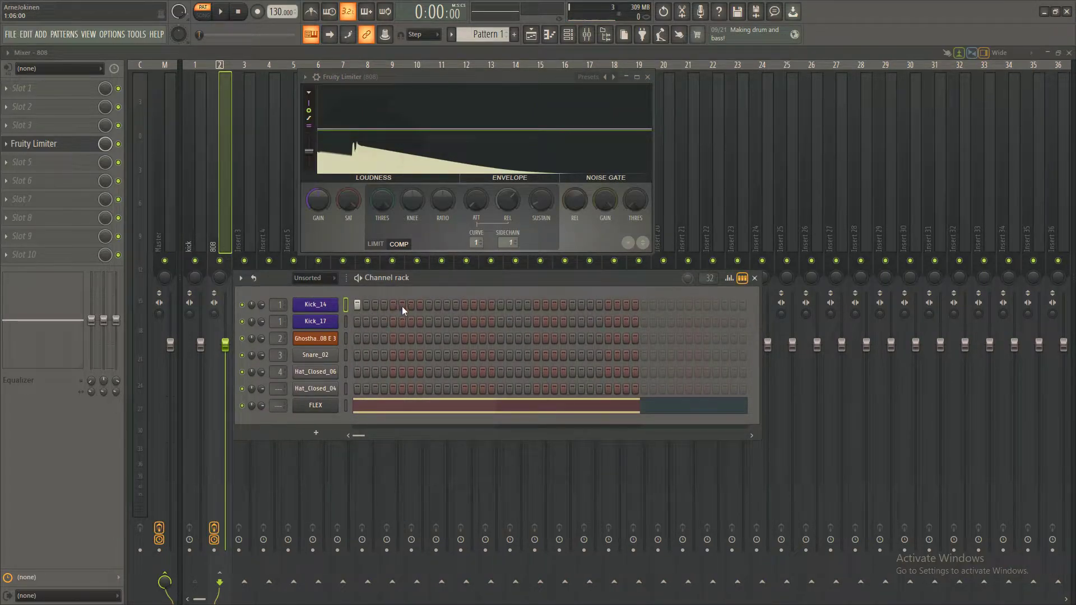
Program Kick_14 hits on steps 1, 7, 9, 19 and 25 while playing the pattern
click(429, 304)
key(space)
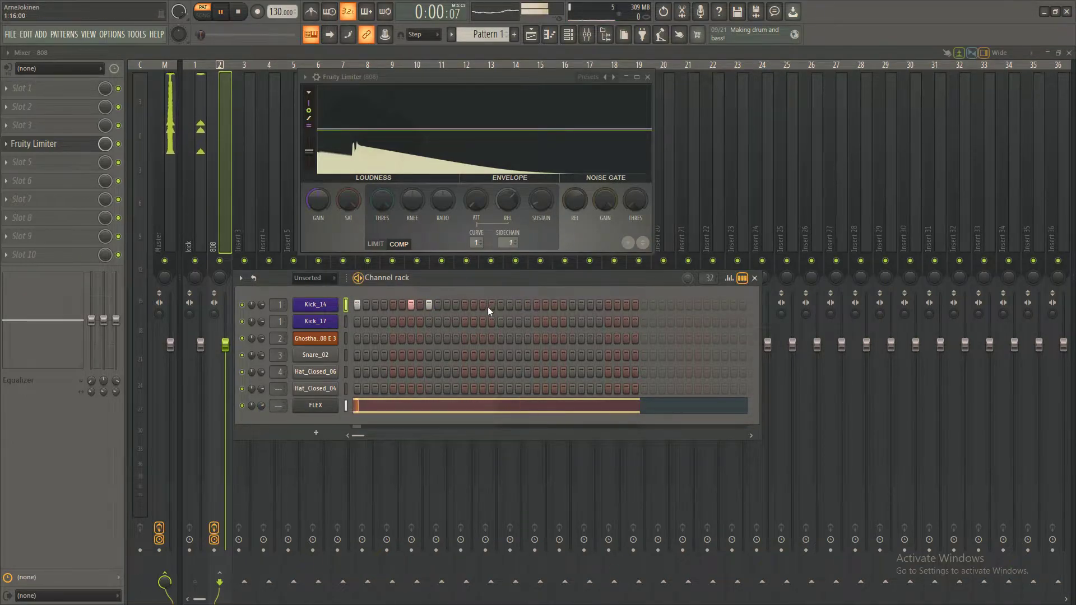
click(519, 304)
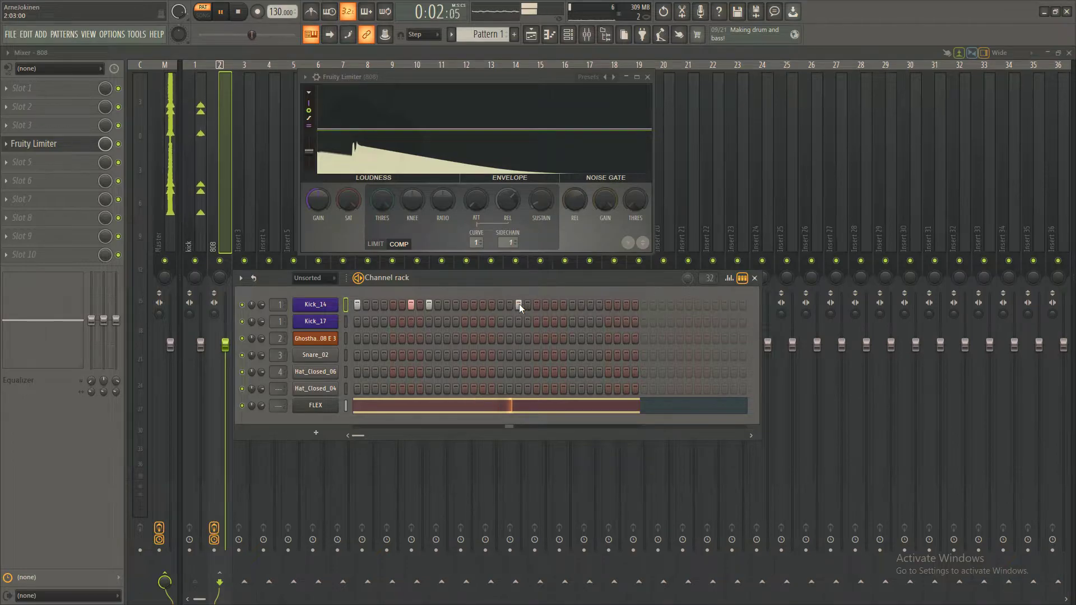
click(572, 305)
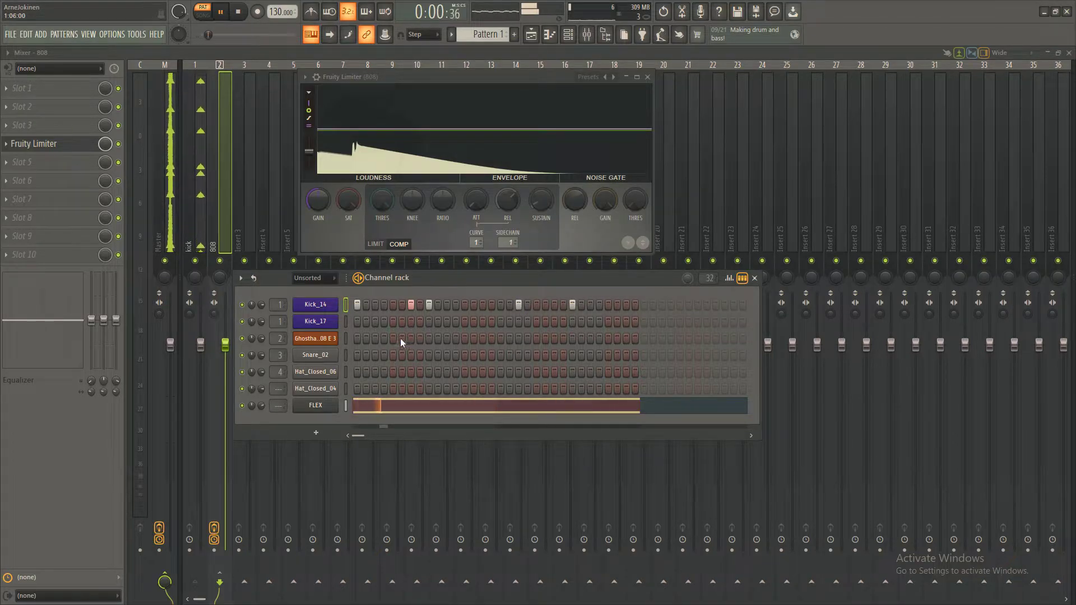
key(space)
Place a Ghosthack 808 E 3 hit on step 1 and audition the 808 sound
click(357, 338)
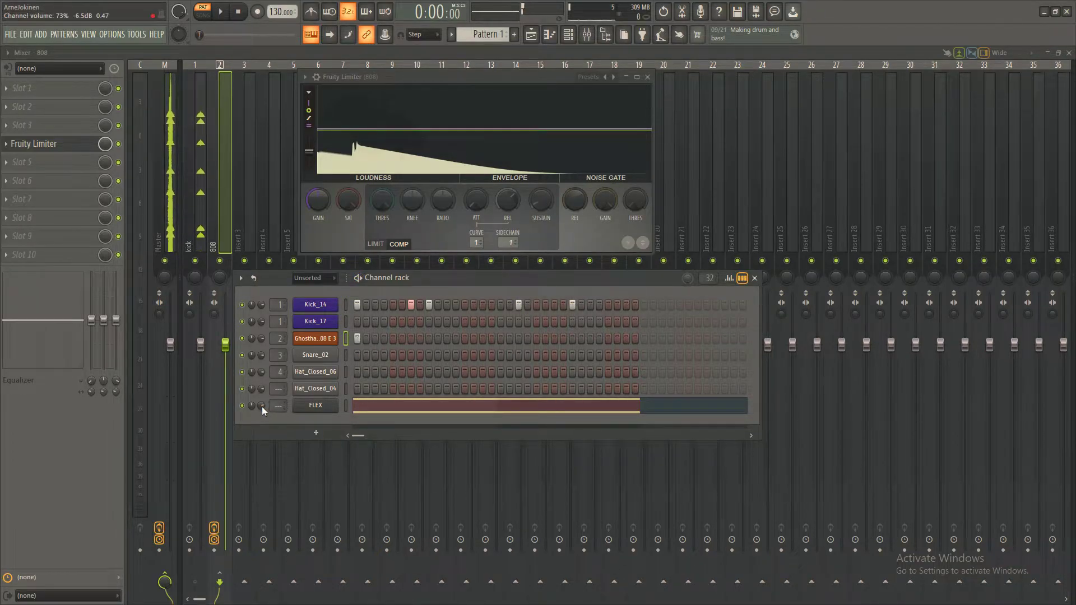
key(space)
key(space)
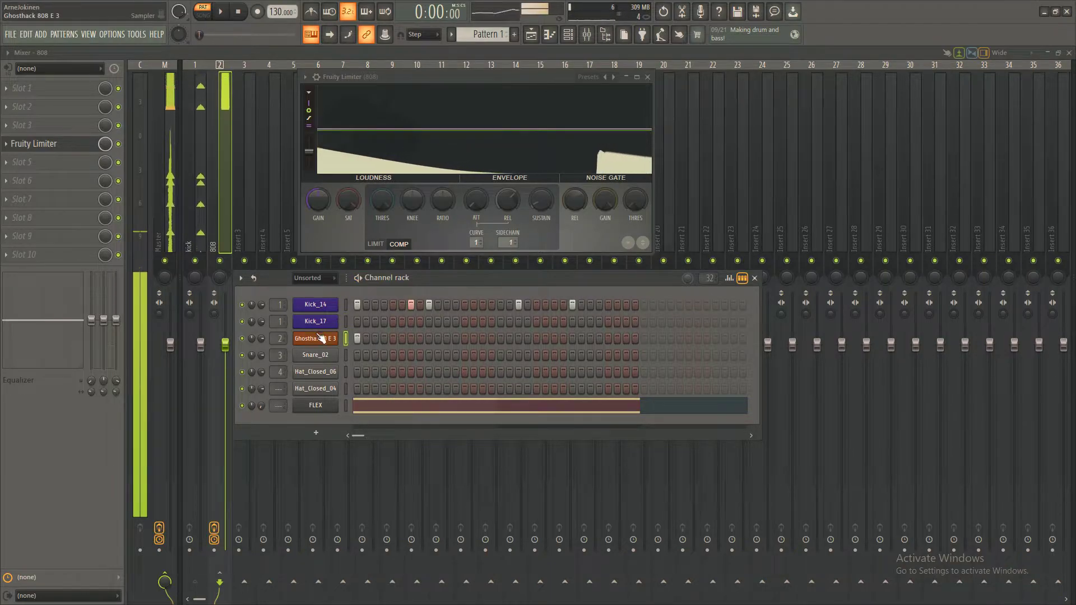
click(316, 338)
click(437, 277)
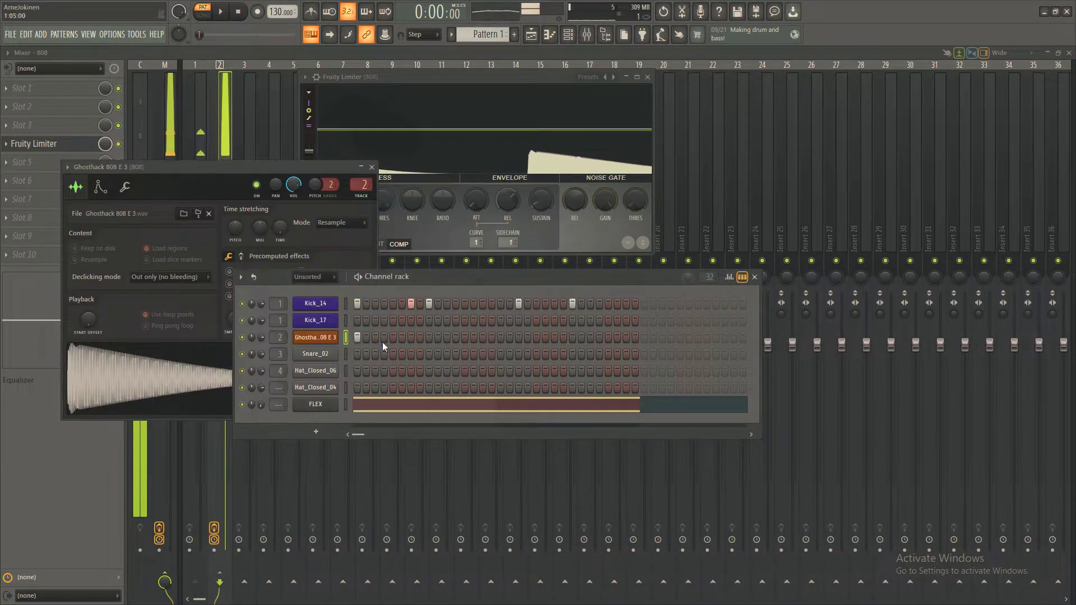
Enter a long G#4 note at the pattern start in the 808's piano roll, play it and show the channel rack
right_click(335, 337)
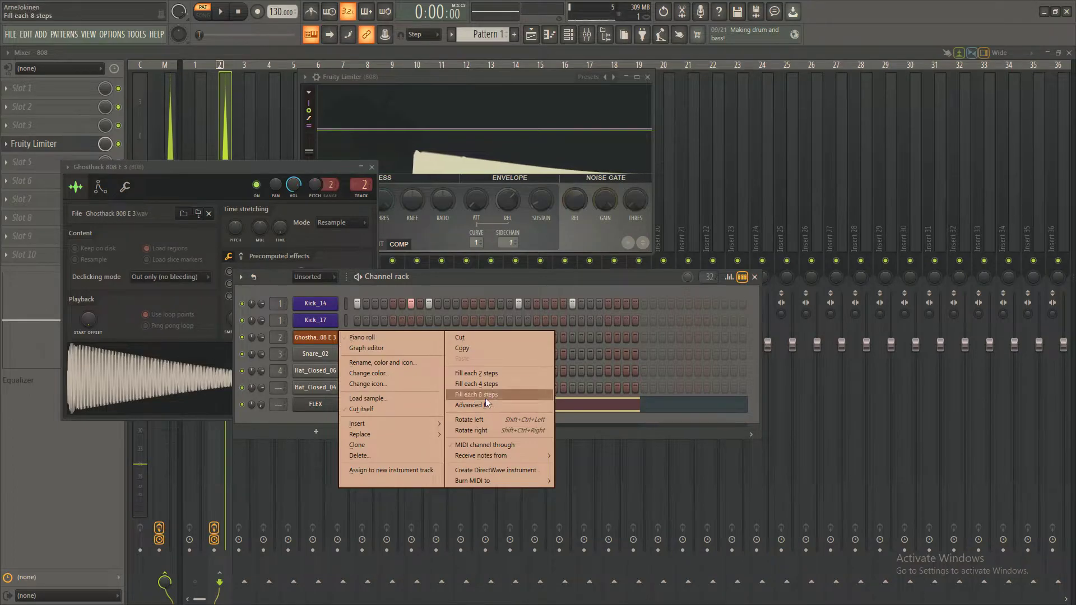
click(465, 275)
right_click(312, 336)
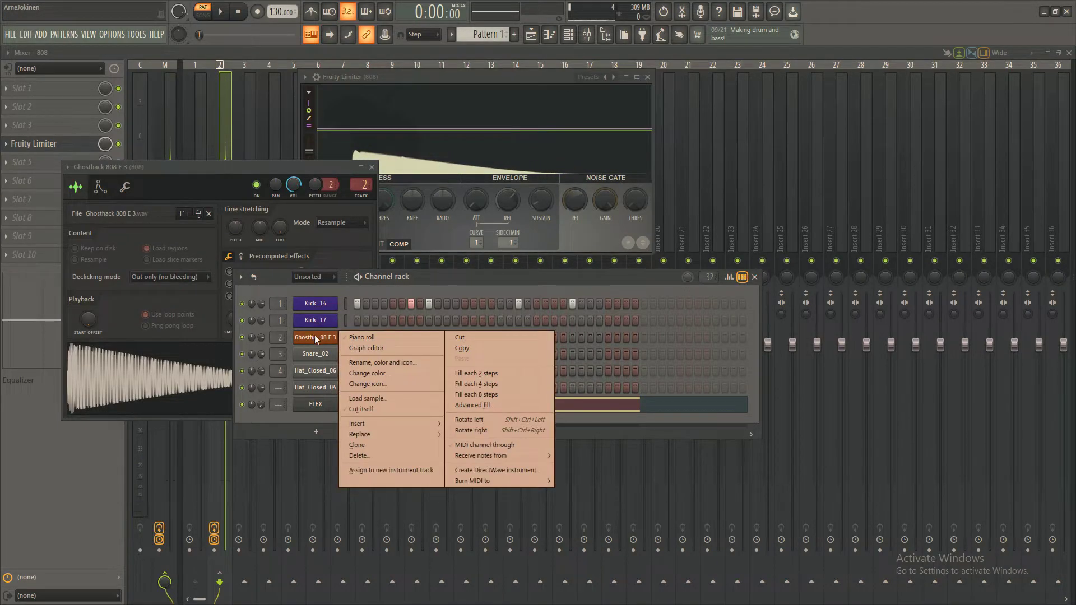
click(392, 338)
click(49, 324)
right_click(52, 324)
click(62, 306)
key(space)
key(F6)
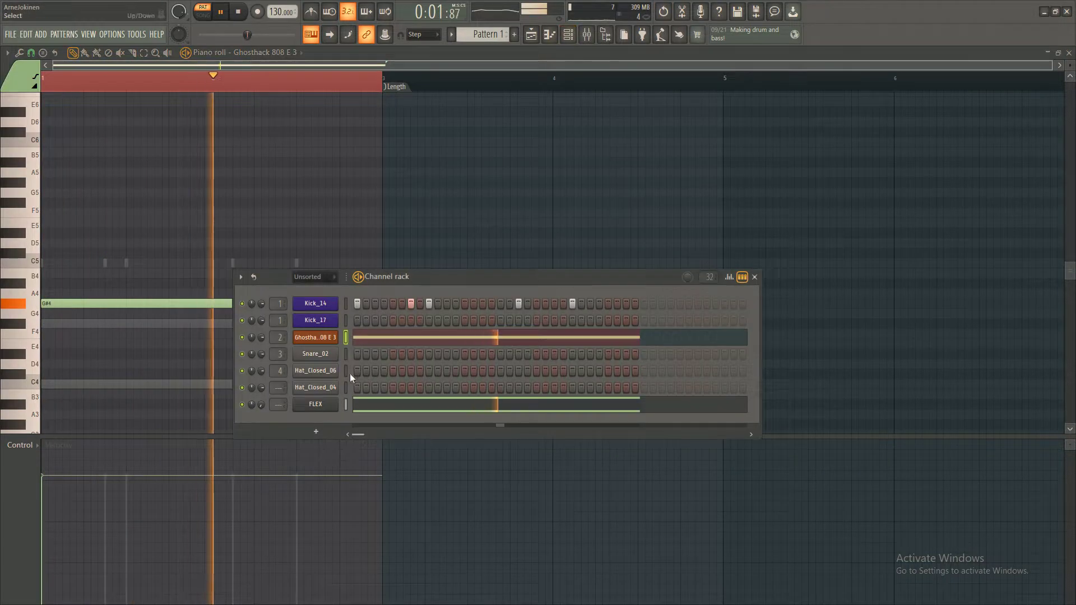
Audition the Ghosthack 808 E 3 sample with a few notes from its channel settings and return to its piano roll
key(F9)
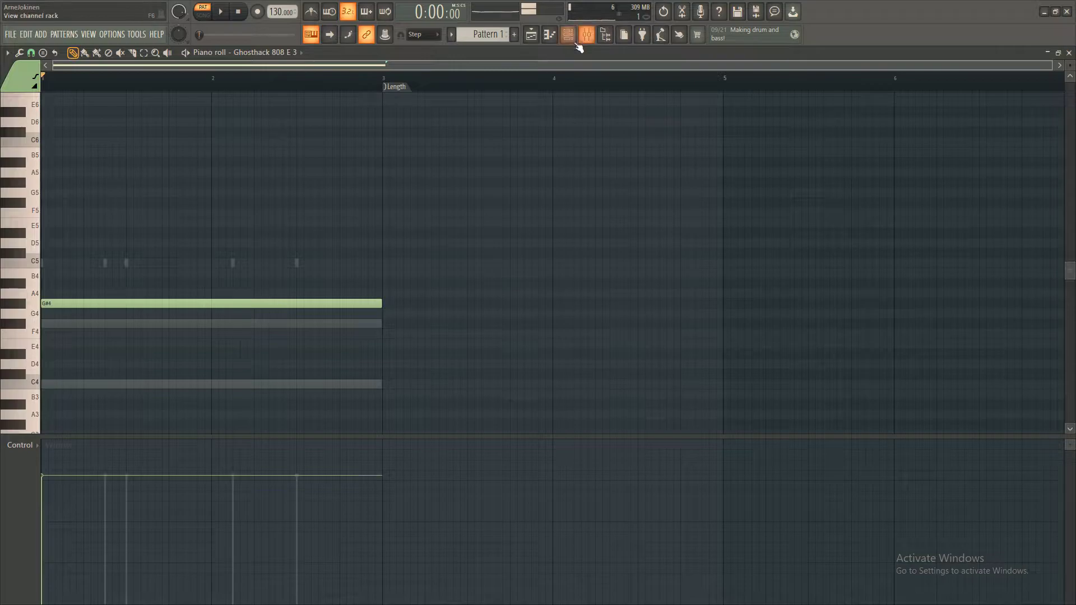
click(577, 45)
click(329, 335)
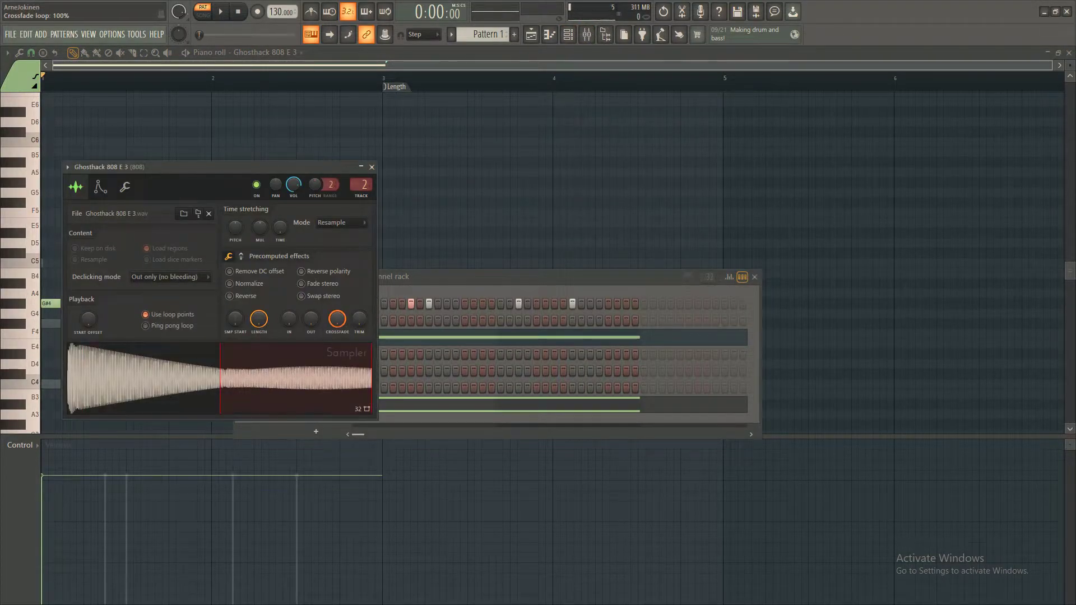
key(m)
key(y)
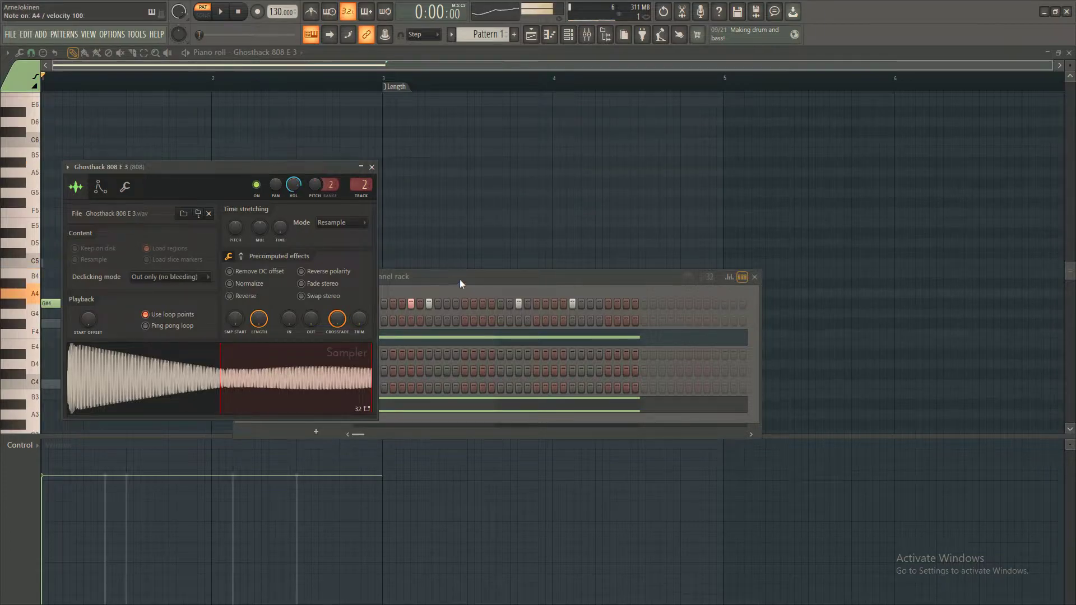
click(461, 277)
click(384, 345)
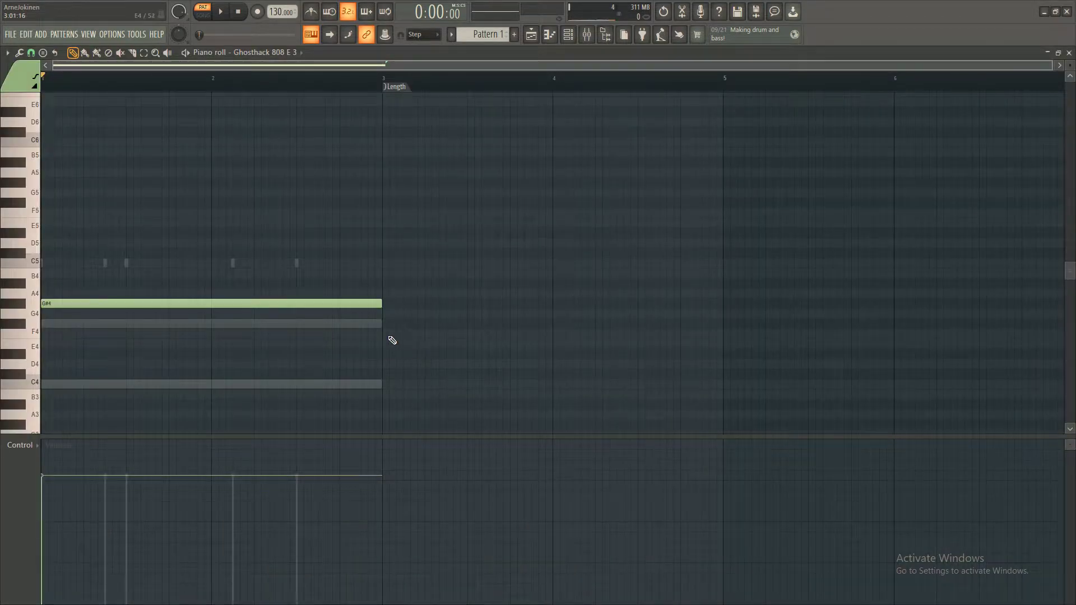
Turn on slide notes, add a short A5 slide note at step 7 of bar 1 and play the pattern
key(space)
key(space)
key(space)
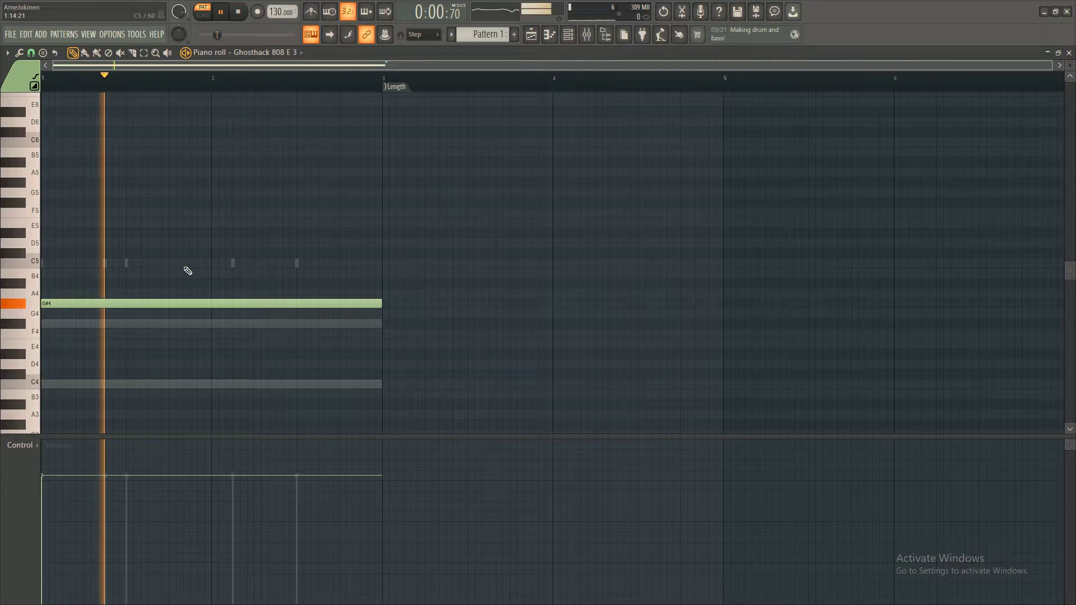
key(space)
click(107, 172)
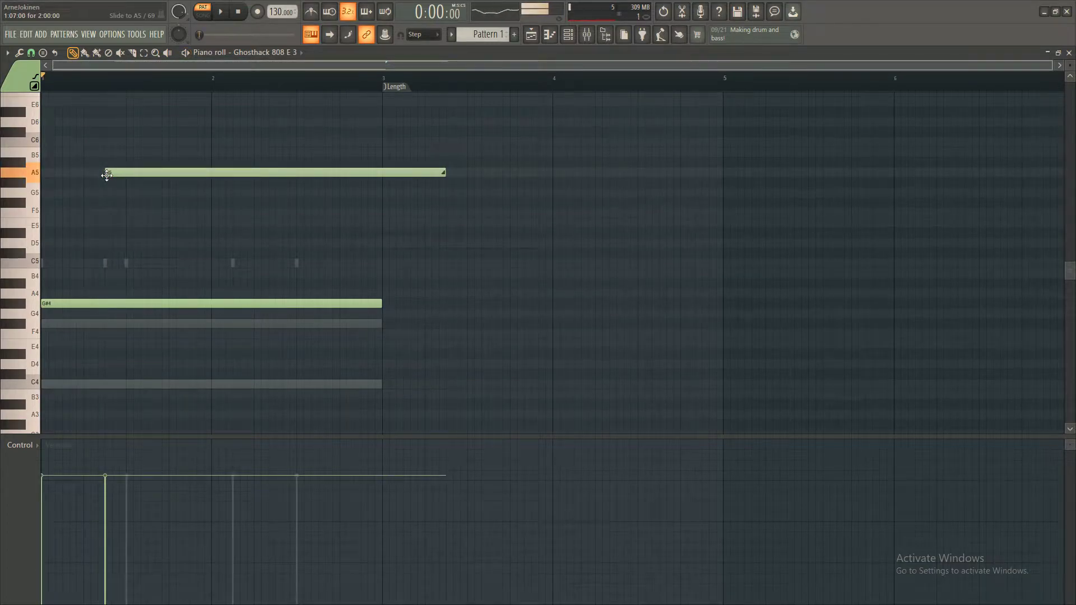
drag(443, 172, 104, 188)
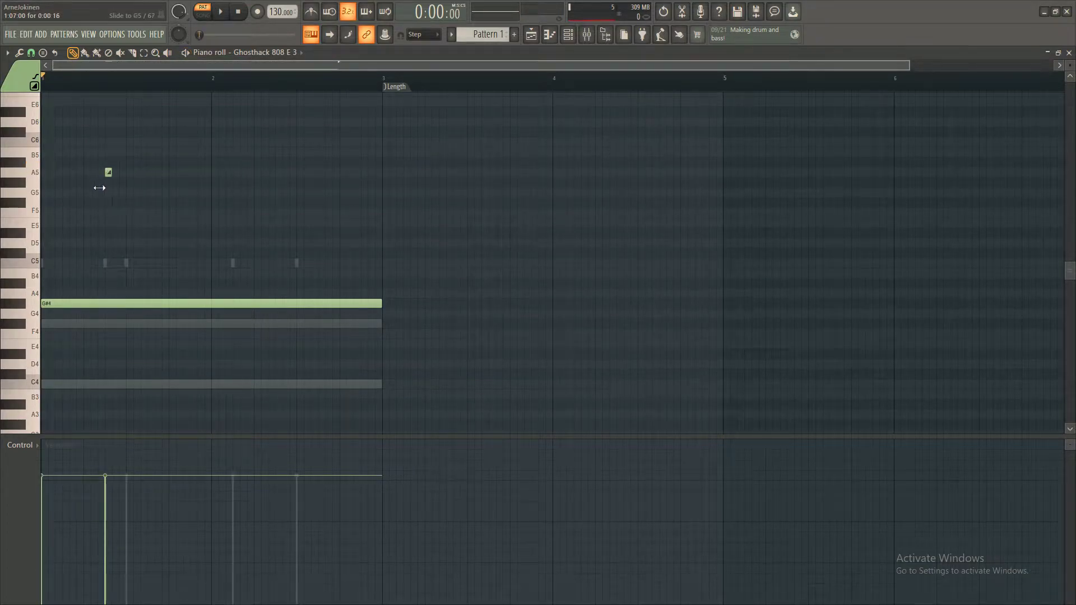
key(space)
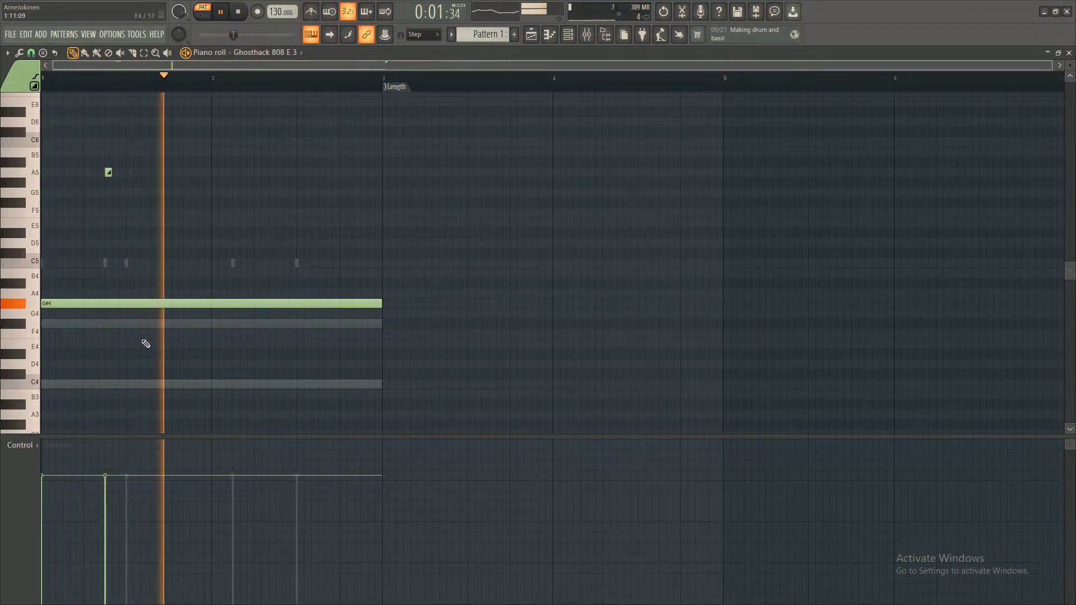
key(space)
Set the piano roll snap to 1/4 step and fine-tune the A5 slide note's length to 10 ticks by ear
scroll(105, 188, up, 3)
click(31, 52)
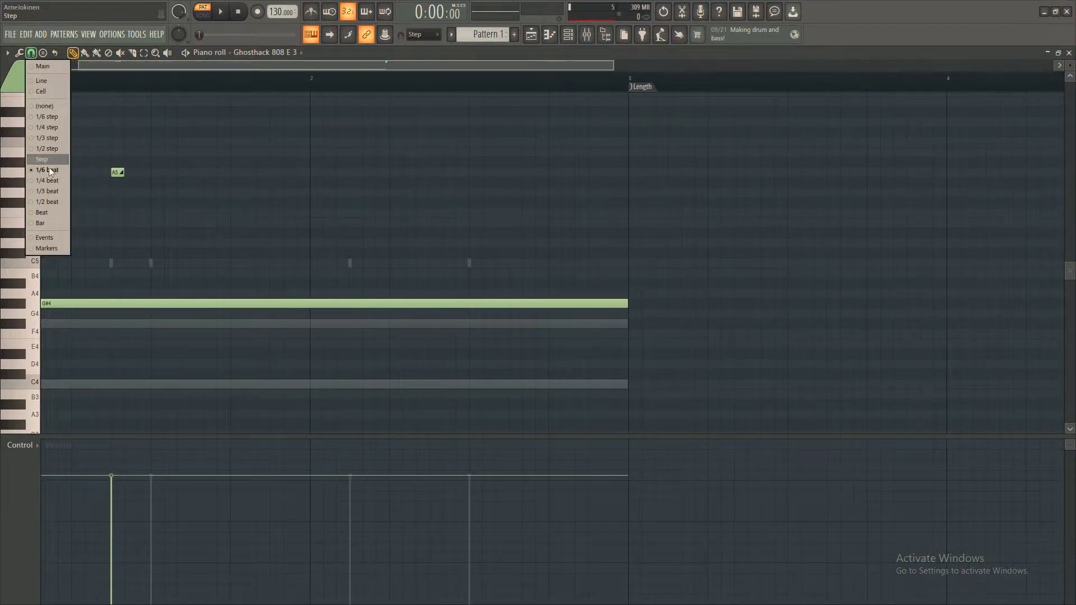
click(53, 127)
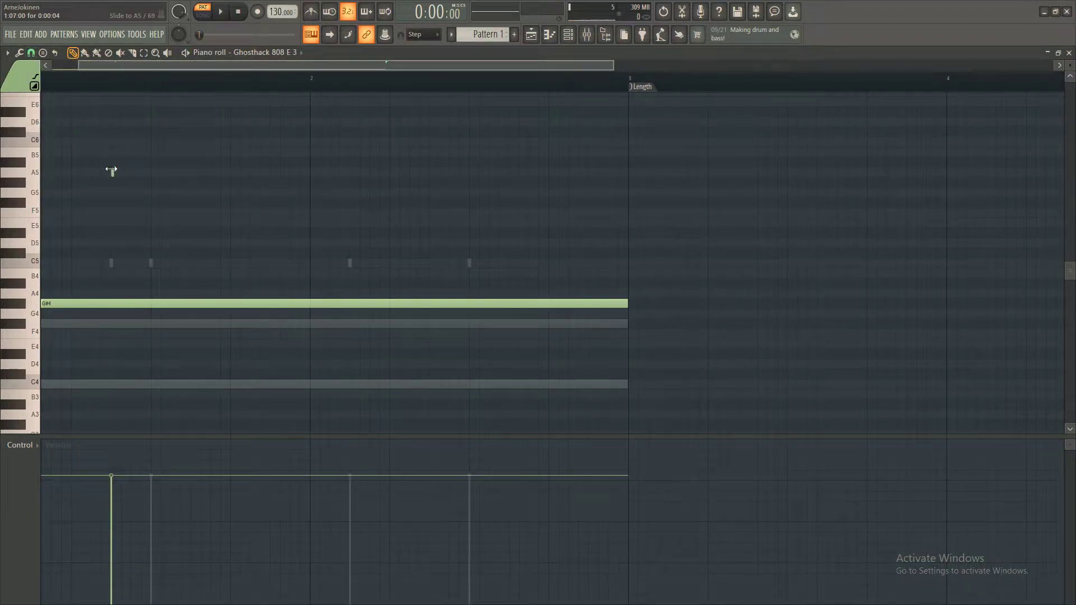
key(space)
key(space)
drag(115, 173, 119, 172)
key(space)
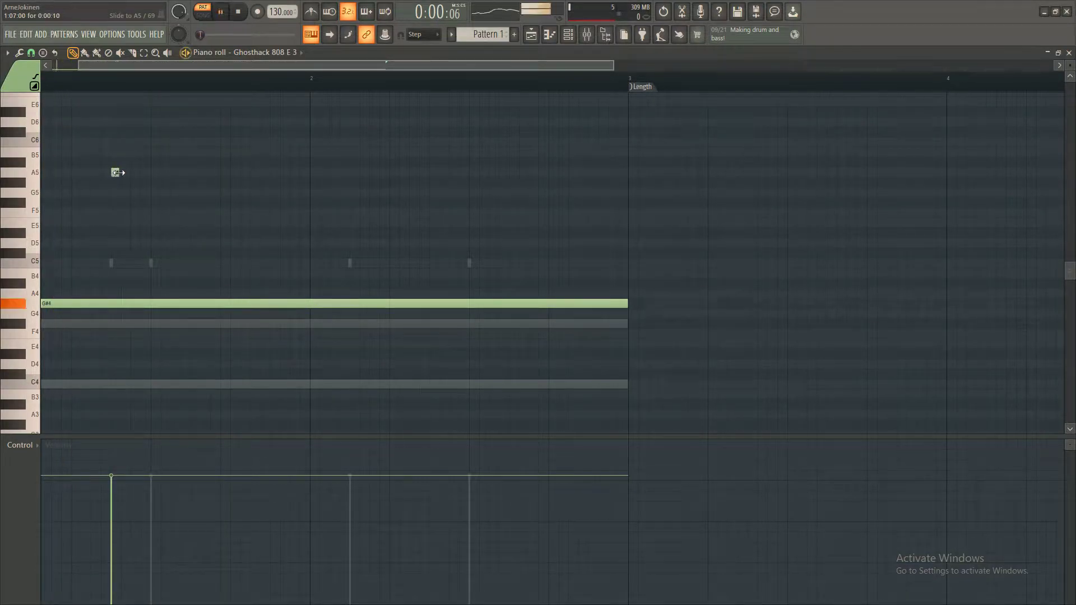
key(space)
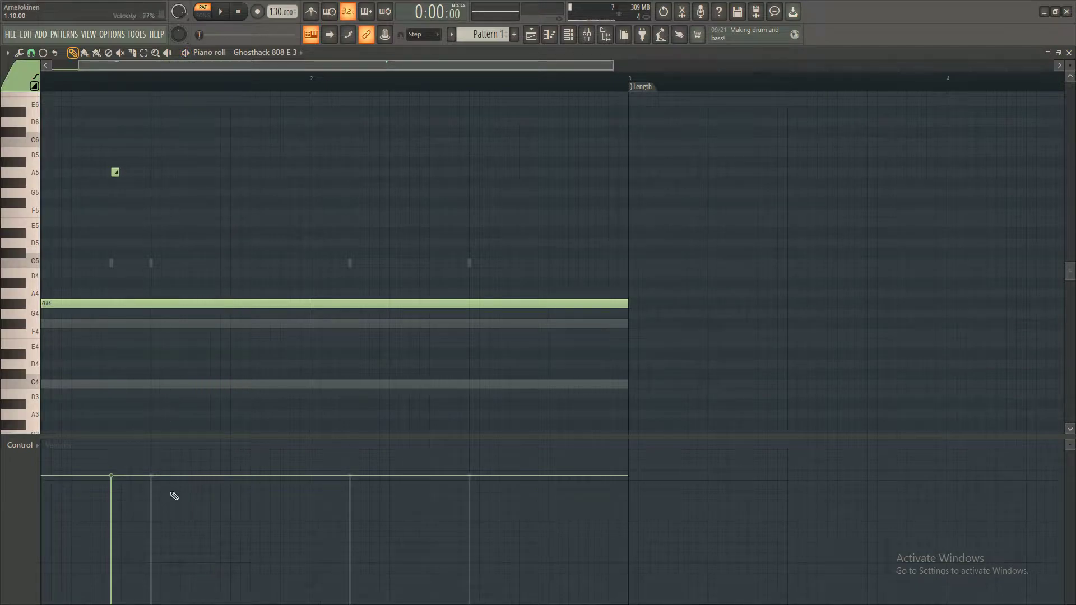
Lower the A5 slide note's velocity slightly while playing the pattern
key(space)
click(140, 519)
key(space)
drag(121, 516, 115, 497)
key(space)
Add a short F#5 slide note at step 13 of bar 1 and set its velocity to about 78%
key(space)
drag(230, 196, 230, 209)
key(space)
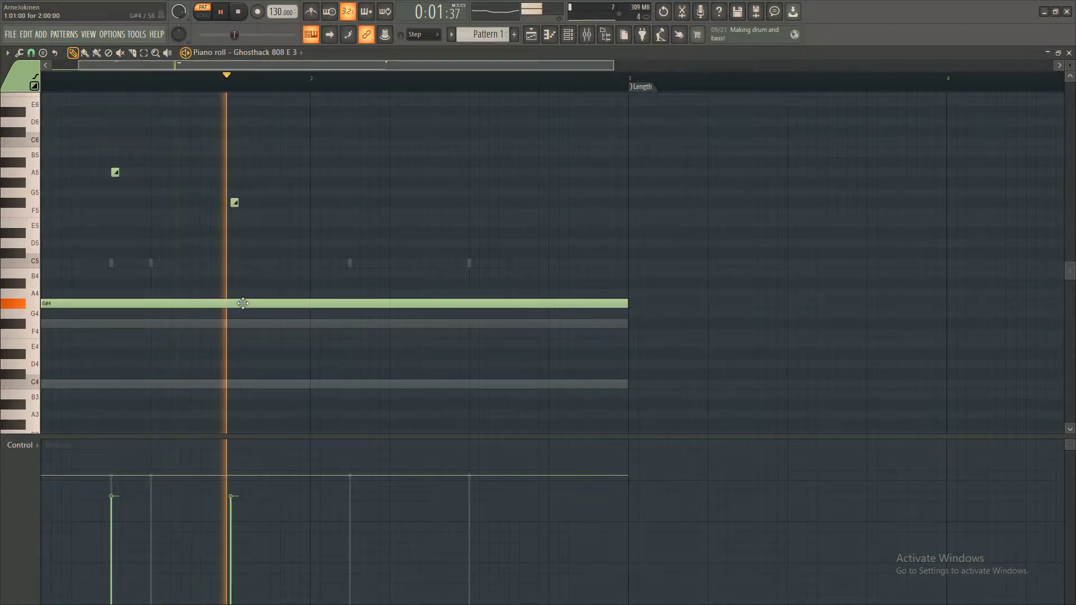
drag(230, 496, 232, 477)
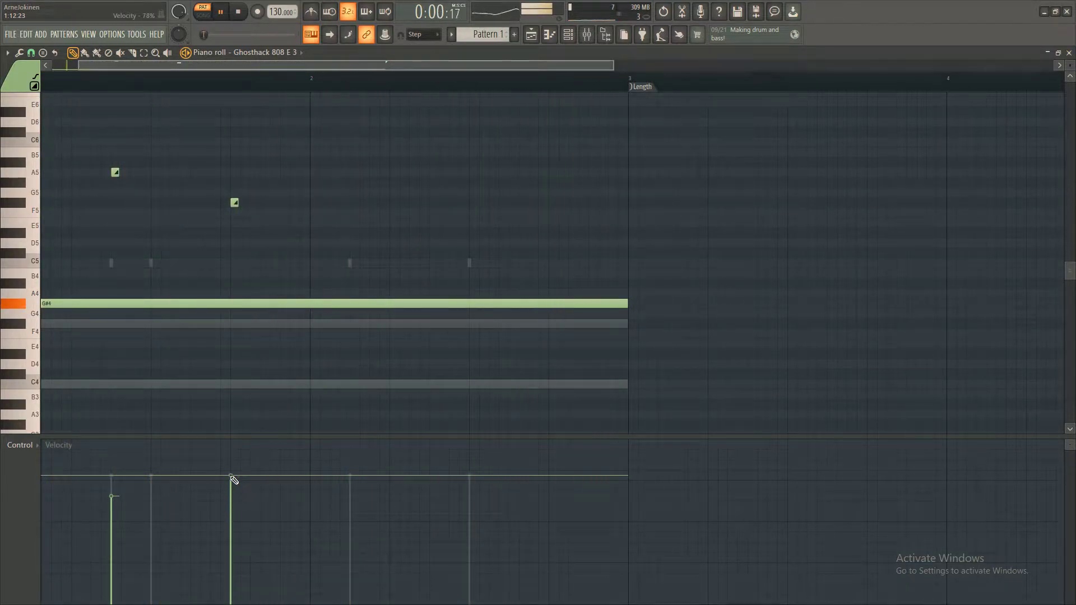
click(569, 34)
key(F6)
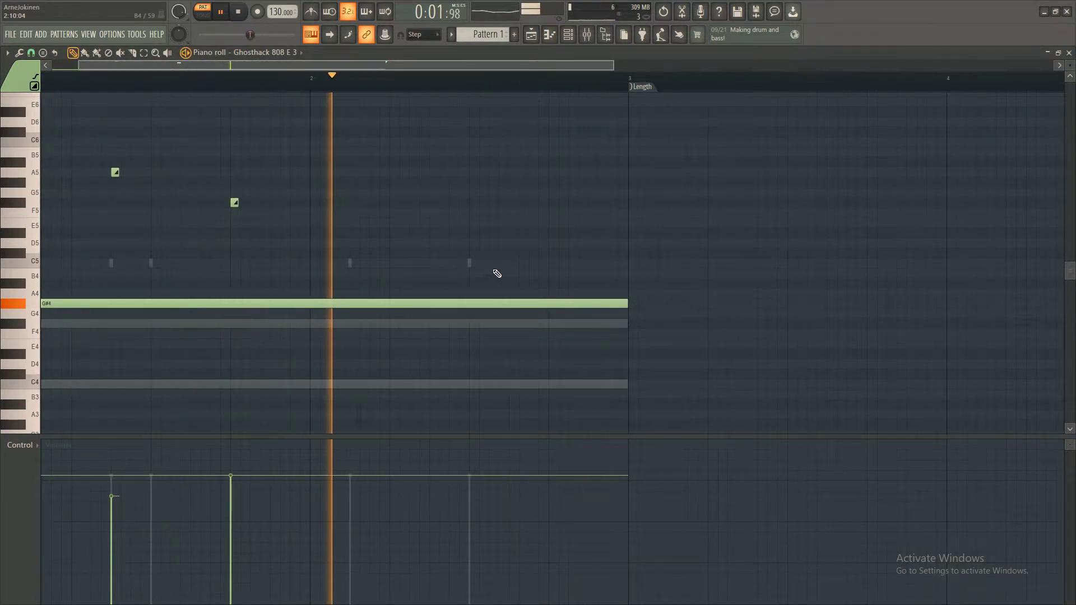
Place four slide notes alternating between F5 and F#5 on steps 9 to 12 of bar 2 and select them
key(space)
click(471, 213)
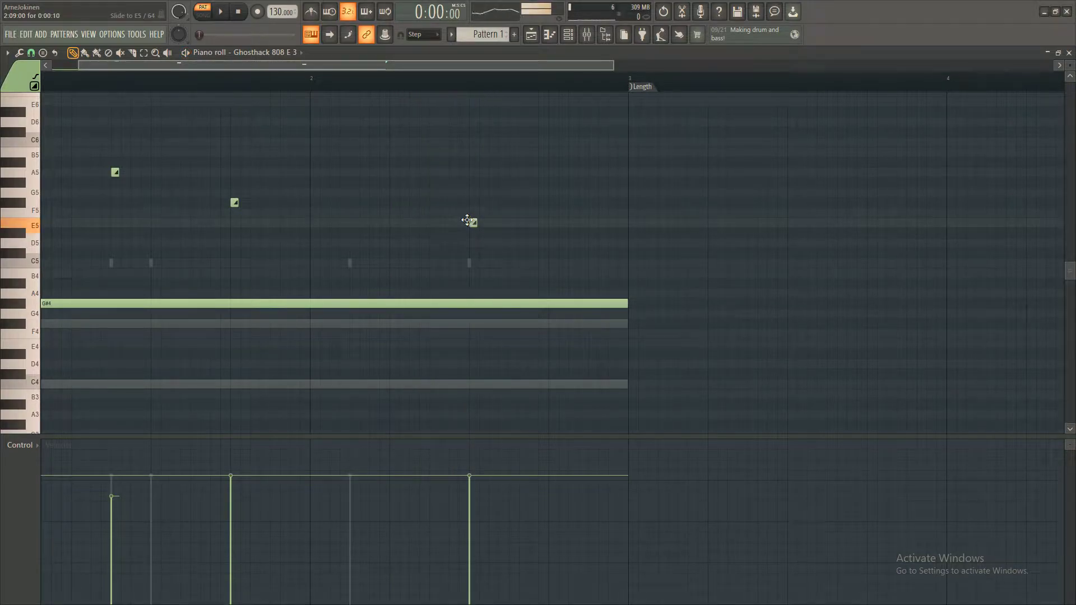
click(490, 203)
click(511, 213)
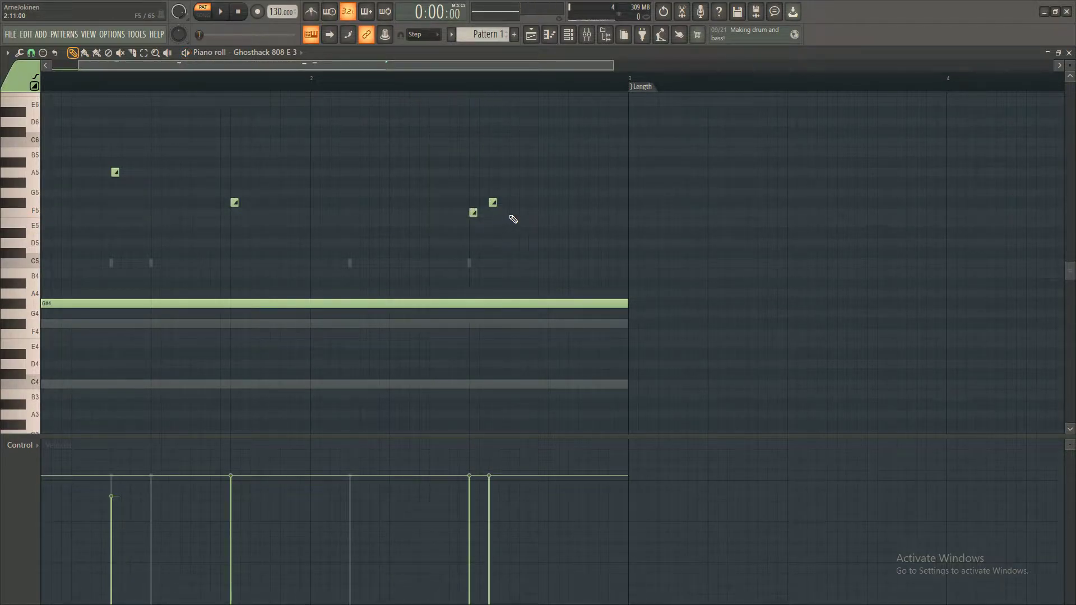
click(530, 203)
drag(550, 188, 417, 260)
Shorten the four selected slide notes to 4 ticks and level their velocities at about 80% during playback
key(space)
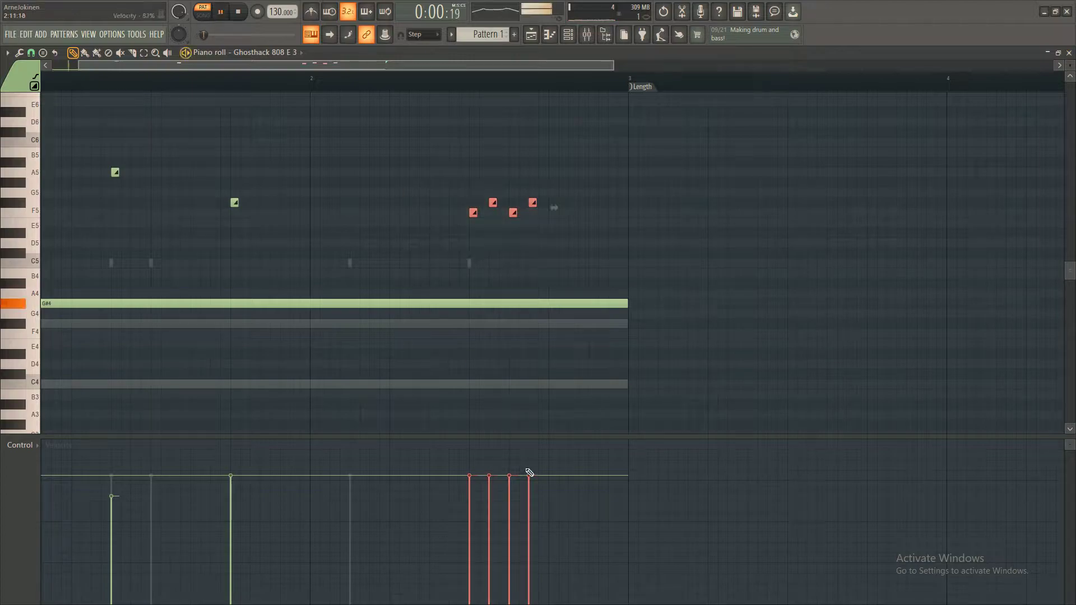
click(488, 503)
click(529, 505)
drag(486, 475, 529, 476)
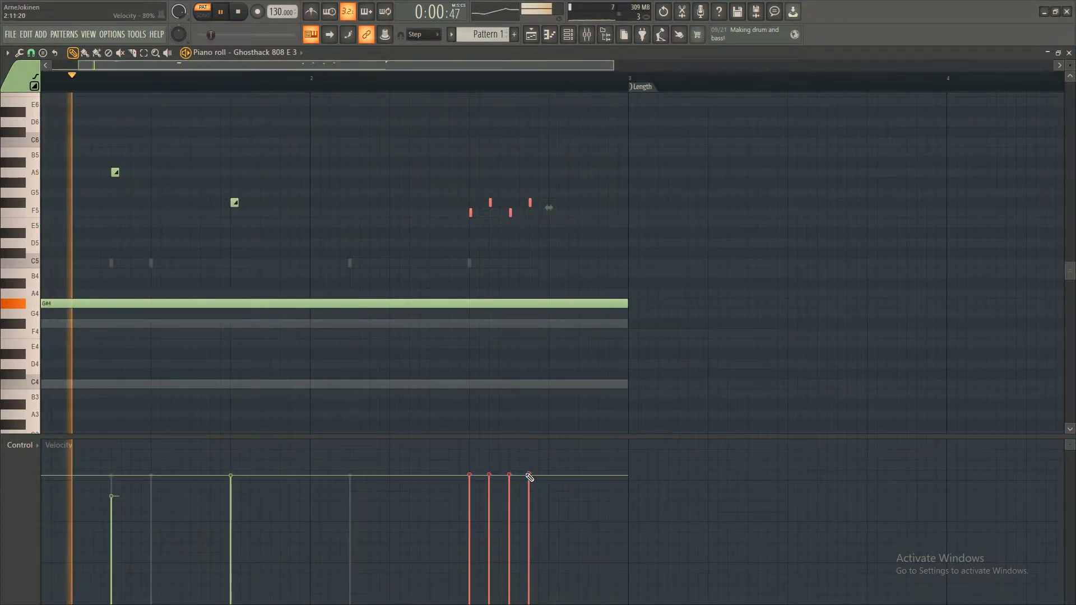
key(space)
End the long G#4 note at step 9 of bar 2 and add an F5 note from there to the start of bar 3
drag(626, 304, 272, 301)
drag(201, 304, 668, 207)
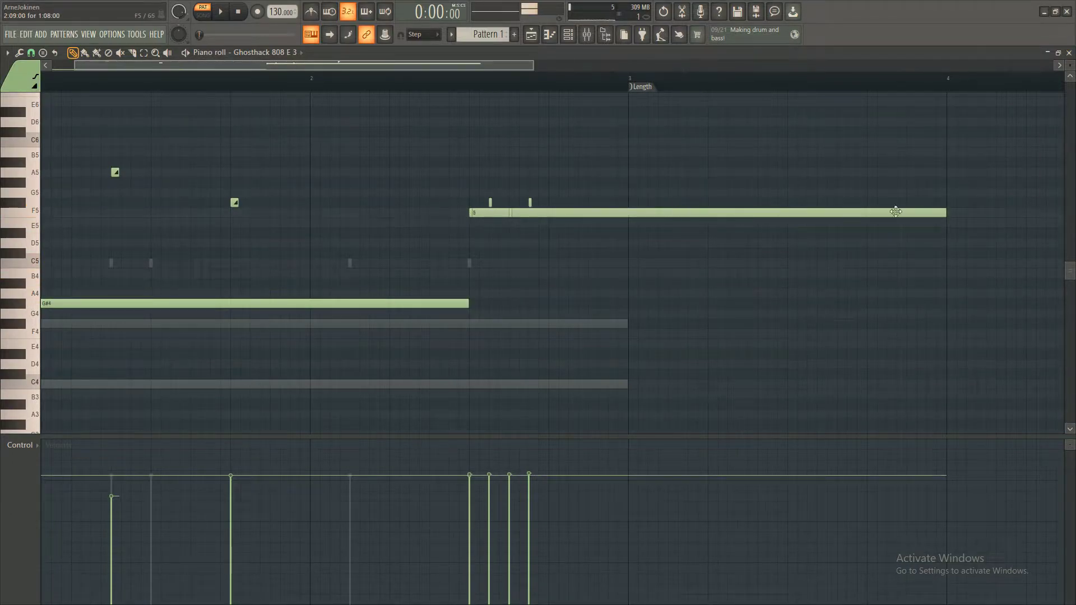
drag(946, 214, 649, 213)
key(space)
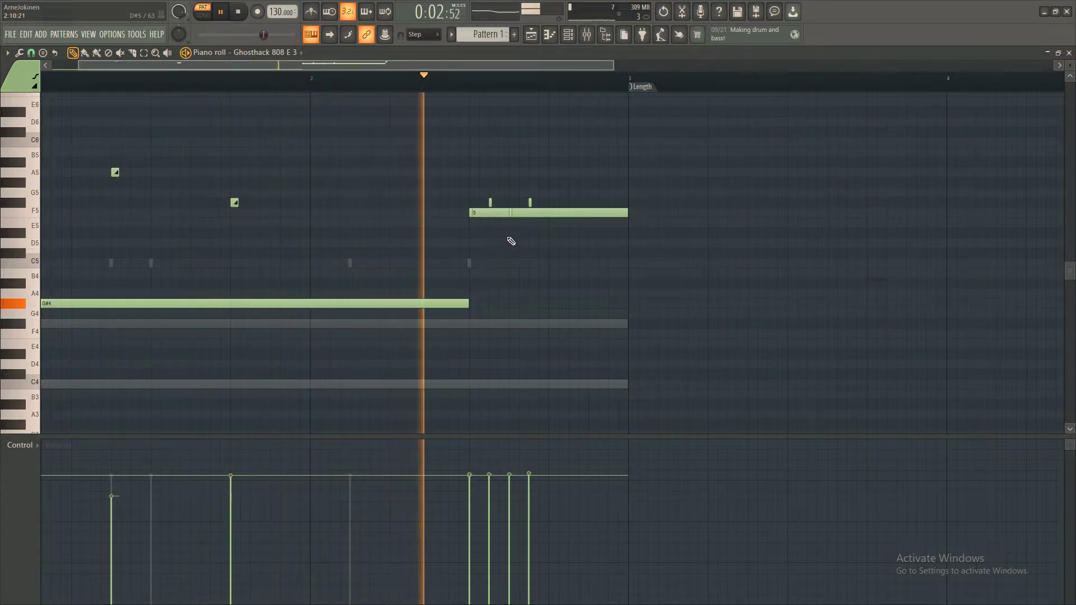
key(space)
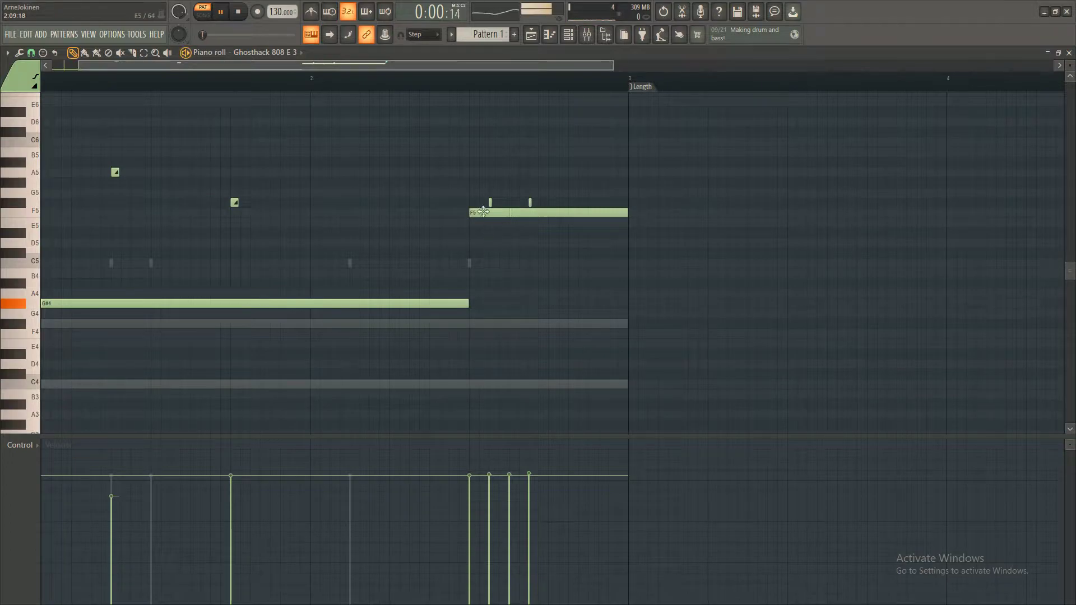
Reduce the slides over the long F5 note to F#5 at step 11 and F5 at step 13, auditioning from just before it
click(460, 82)
key(space)
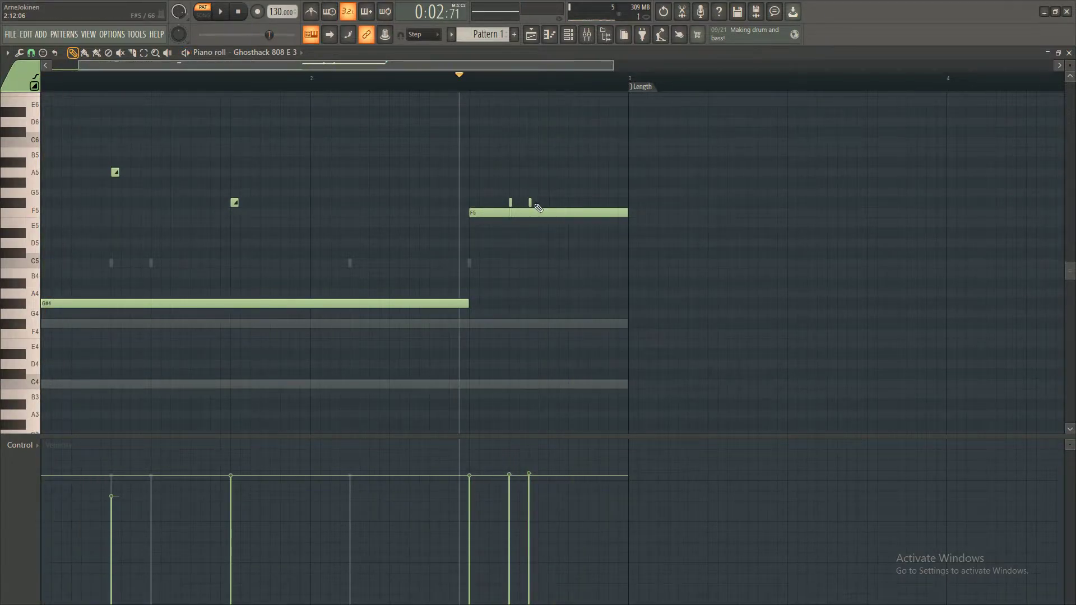
right_click(508, 215)
key(ctrl+z)
key(space)
key(space)
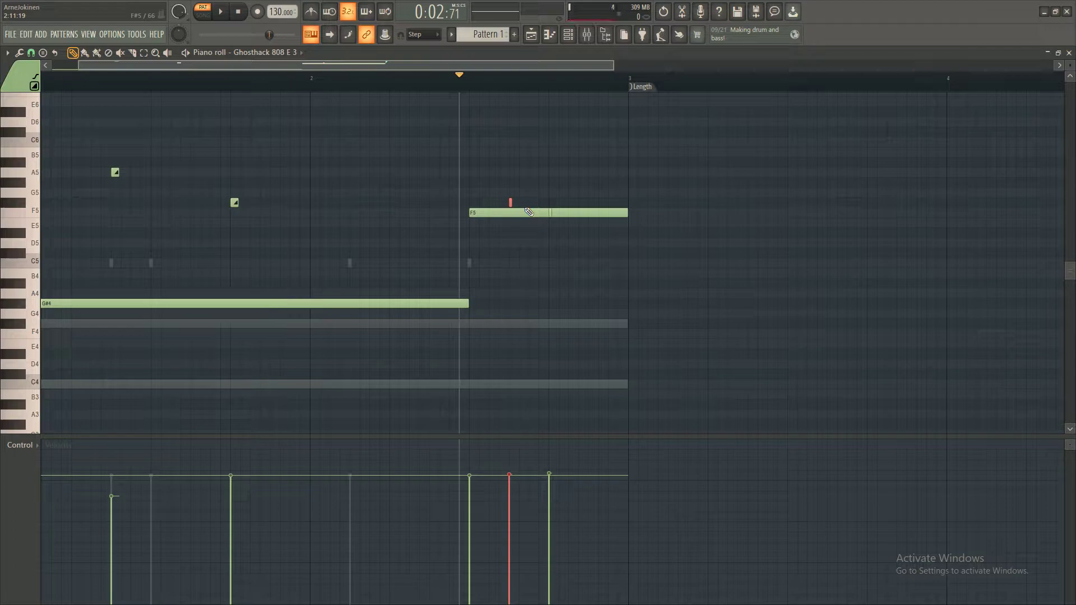
Move the two slide notes over the long F5 note to F#4 at step 11 and D6 at step 12, checking by ear
key(space)
key(space)
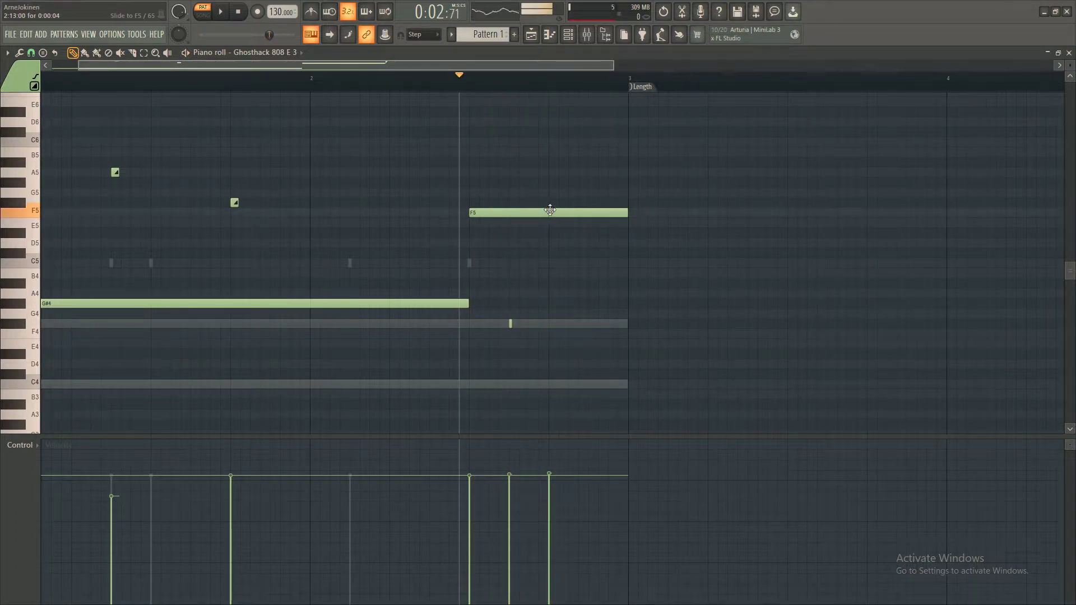
key(space)
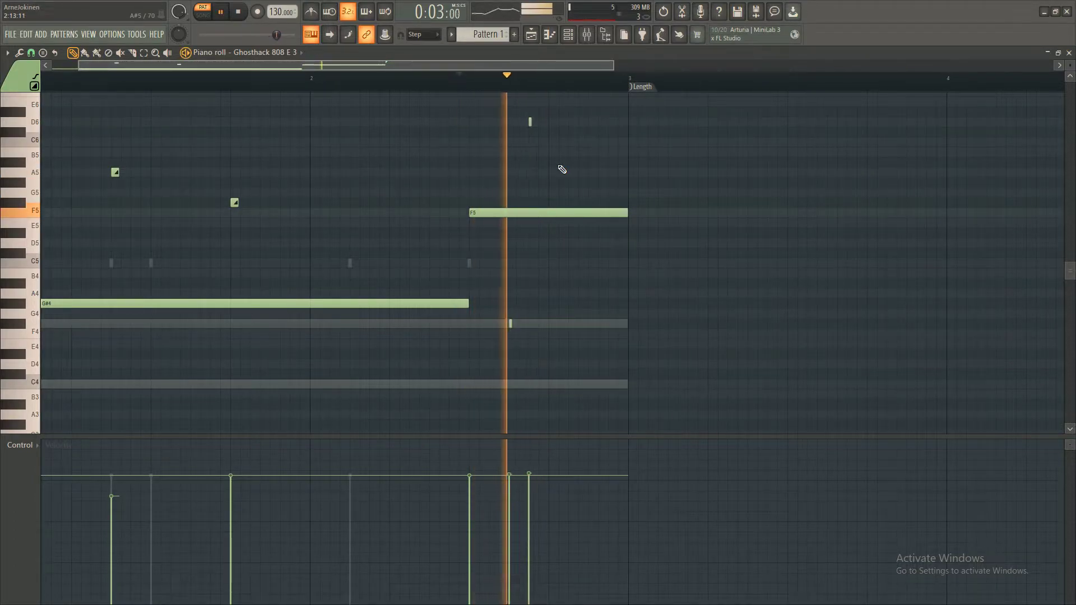
key(space)
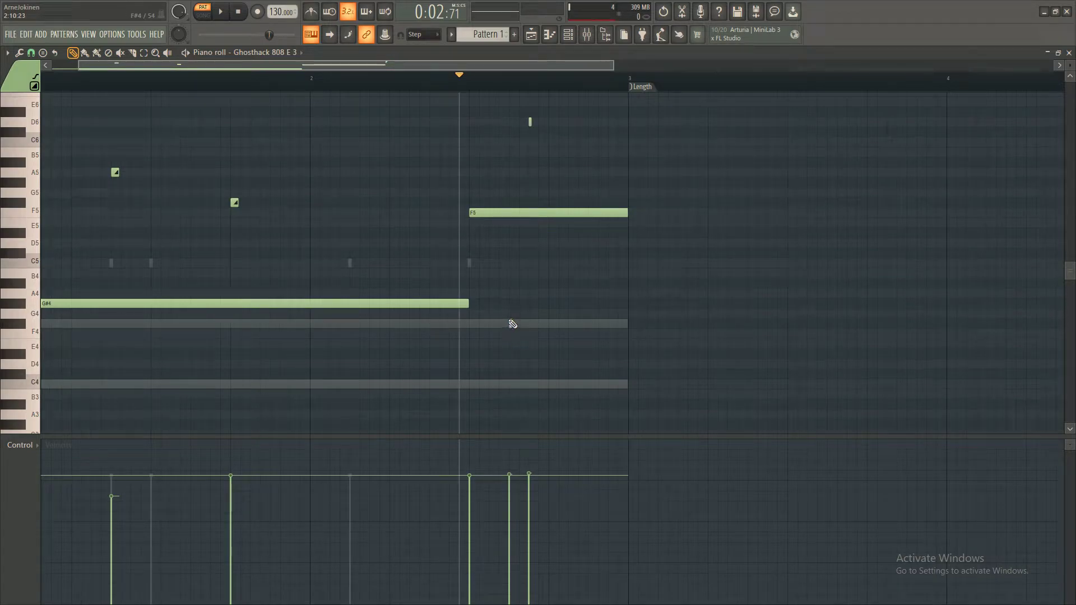
Move the F#4 slide note to step 10 and the D6 slide note to C#6 at step 13, auditioning the changes
drag(502, 319, 492, 319)
key(space)
key(space)
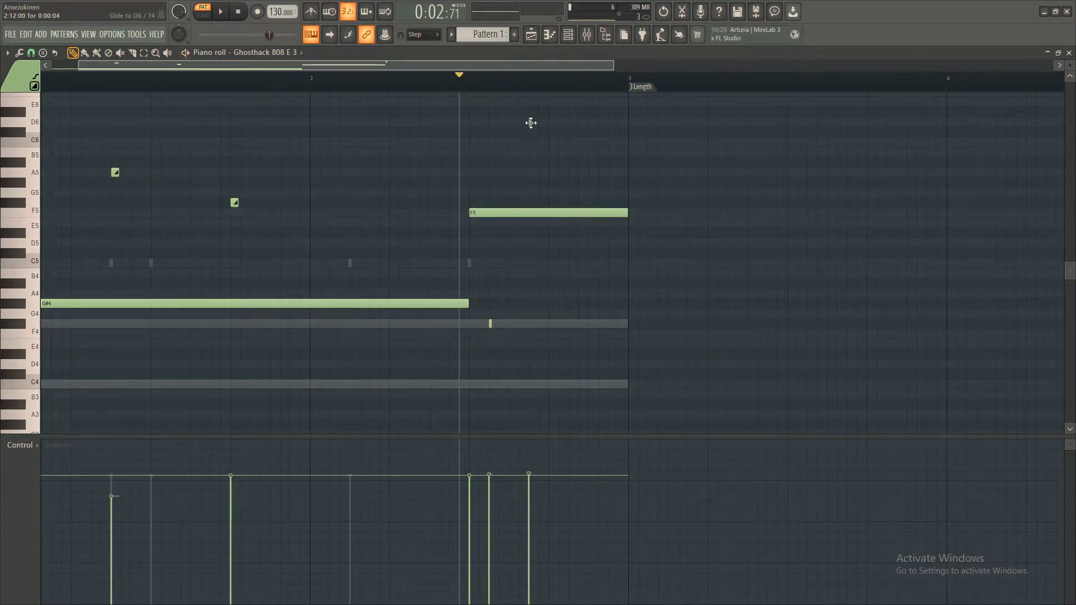
key(space)
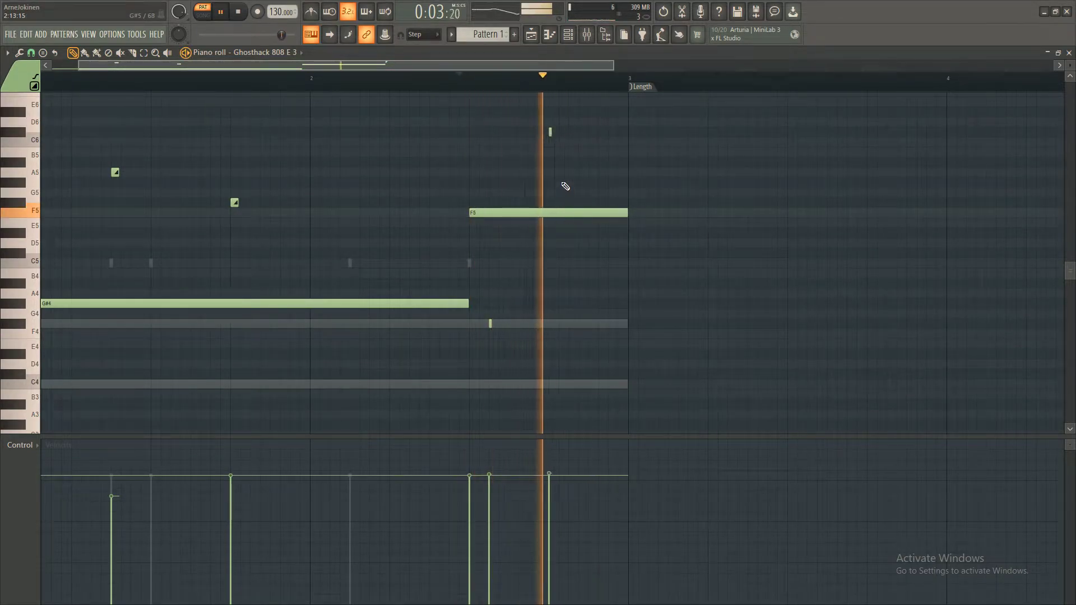
key(space)
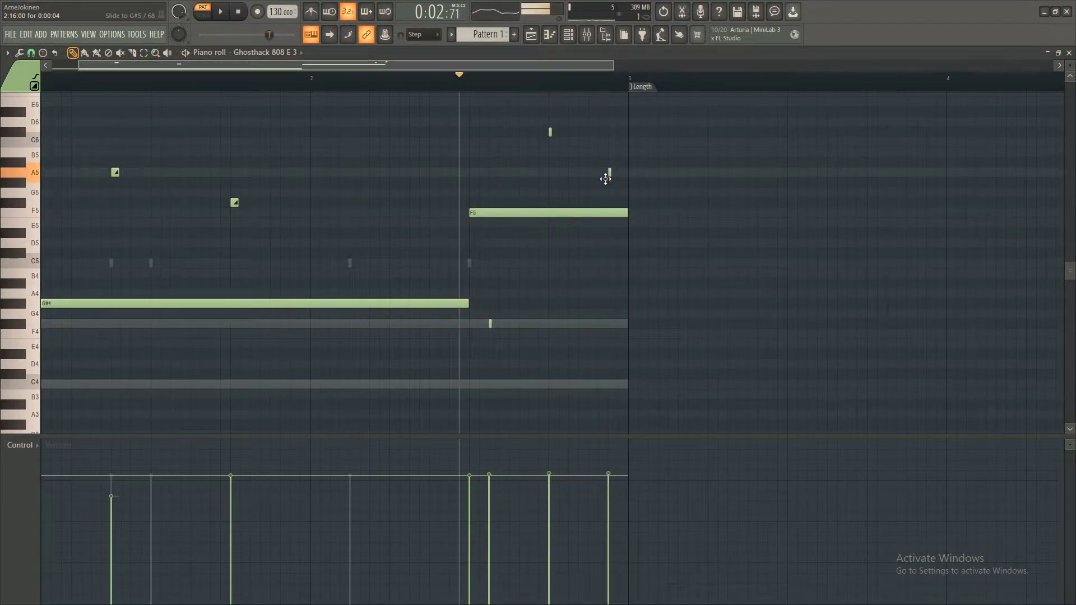
Try a short A5 slide note at step 16 of bar 2 with its velocity lowered to about 40%, and delete it
key(space)
click(610, 483)
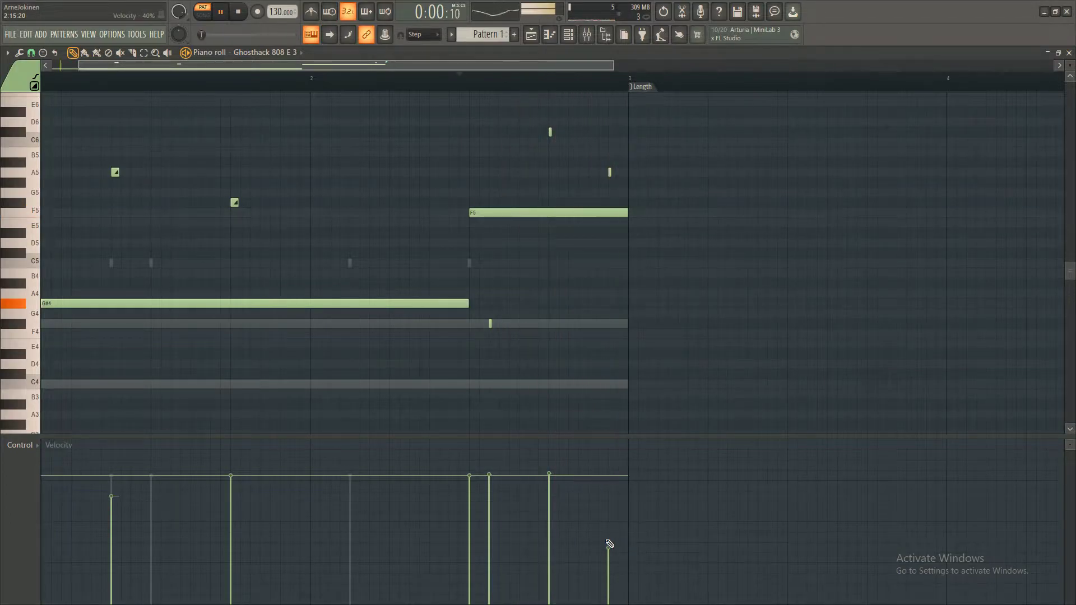
key(space)
right_click(609, 172)
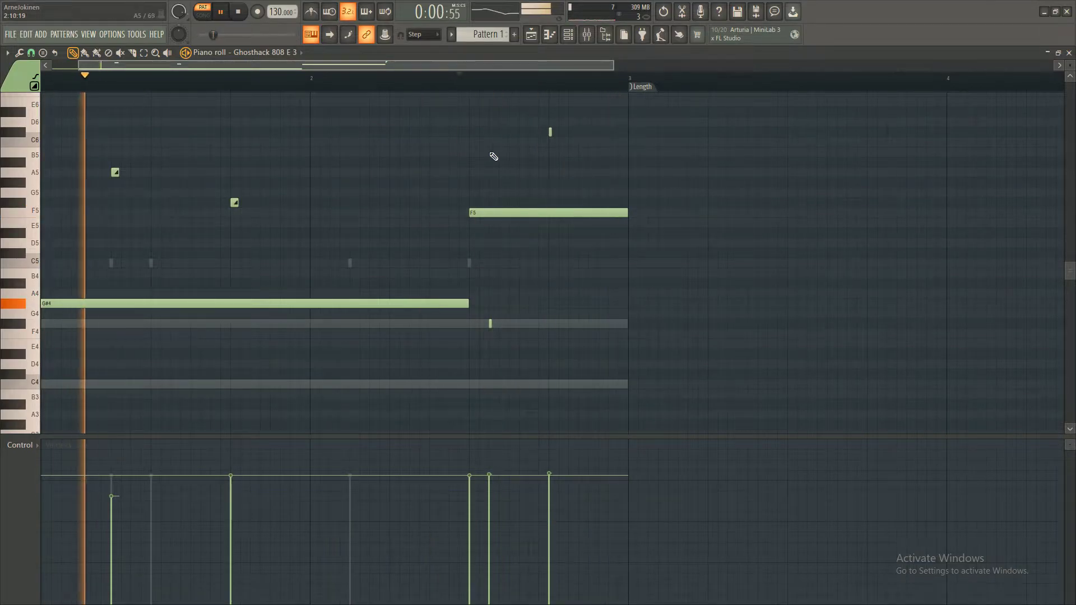
Select the Kick_14 channel from the channel rack and bring up the mixer on its kick track
key(F6)
key(space)
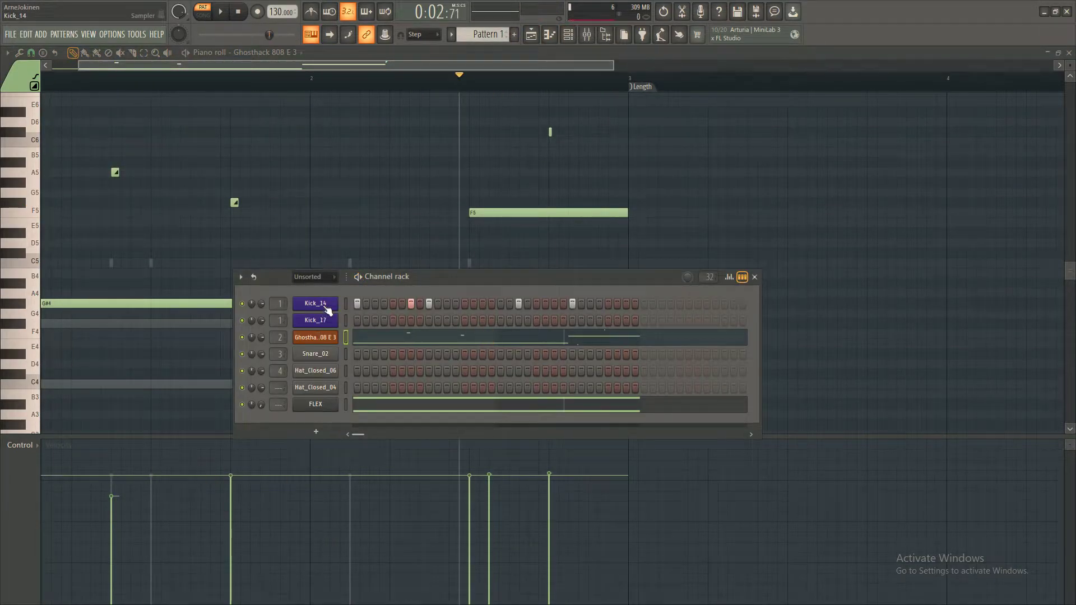
click(328, 309)
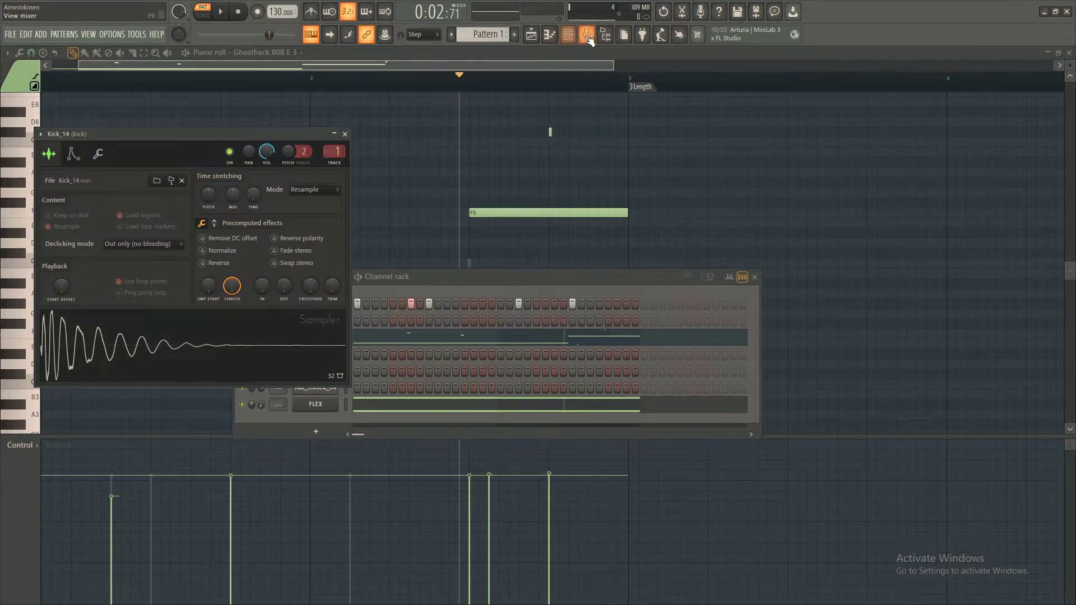
click(607, 37)
click(597, 37)
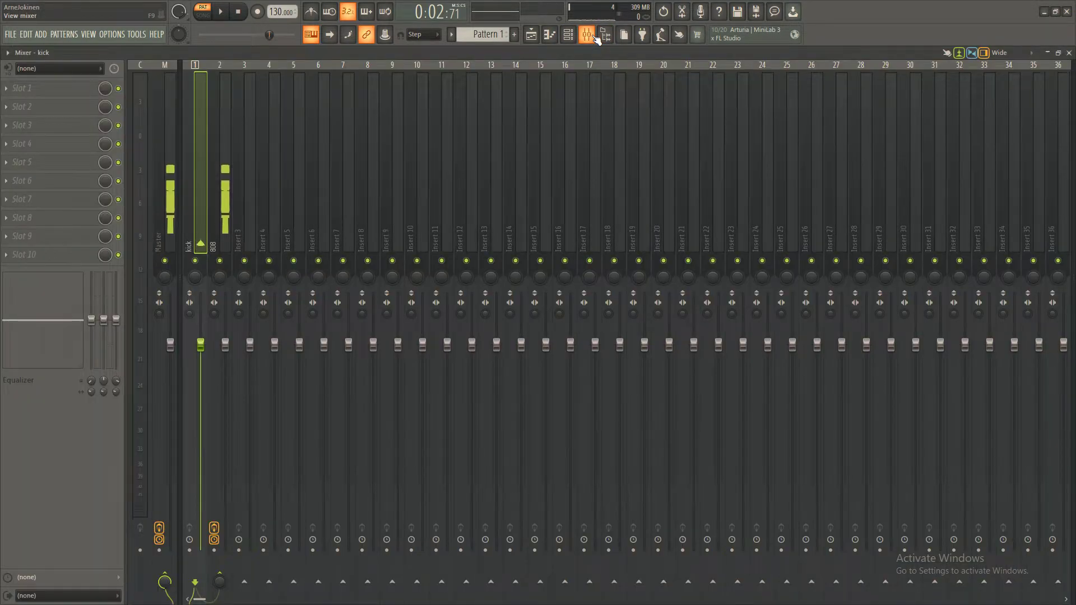
Open Fruity Limiter on the 808 mixer track, play the pattern and lower the compressor threshold below -12.8 dB
click(223, 196)
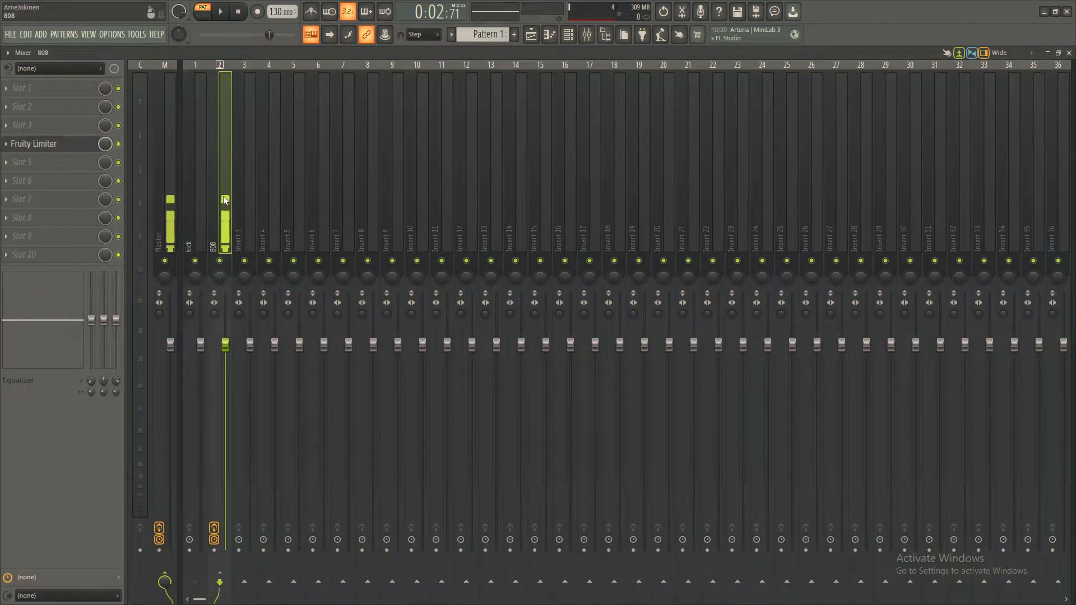
click(49, 145)
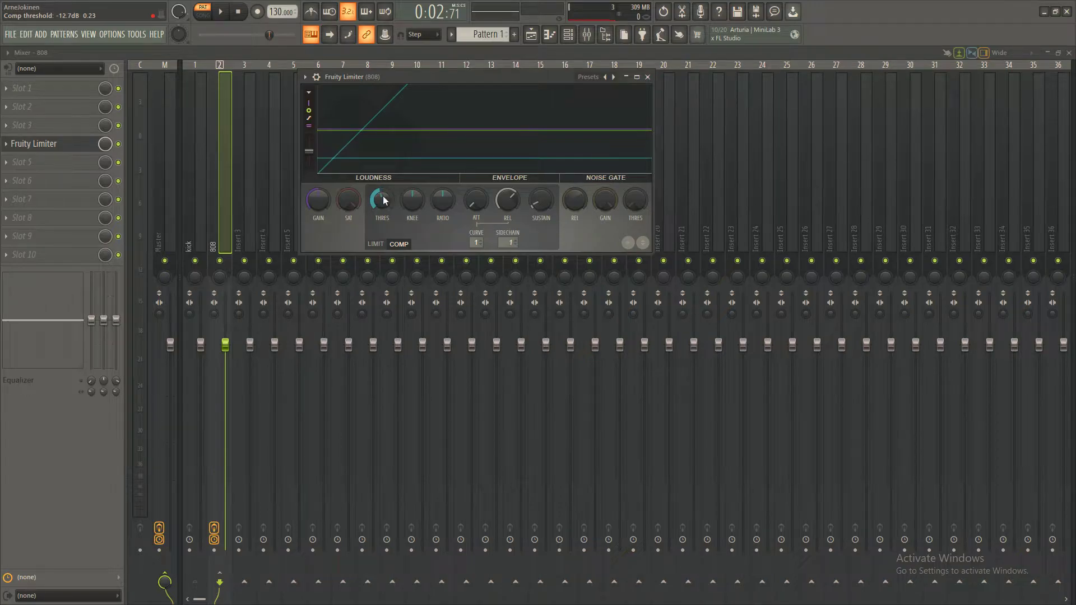
key(space)
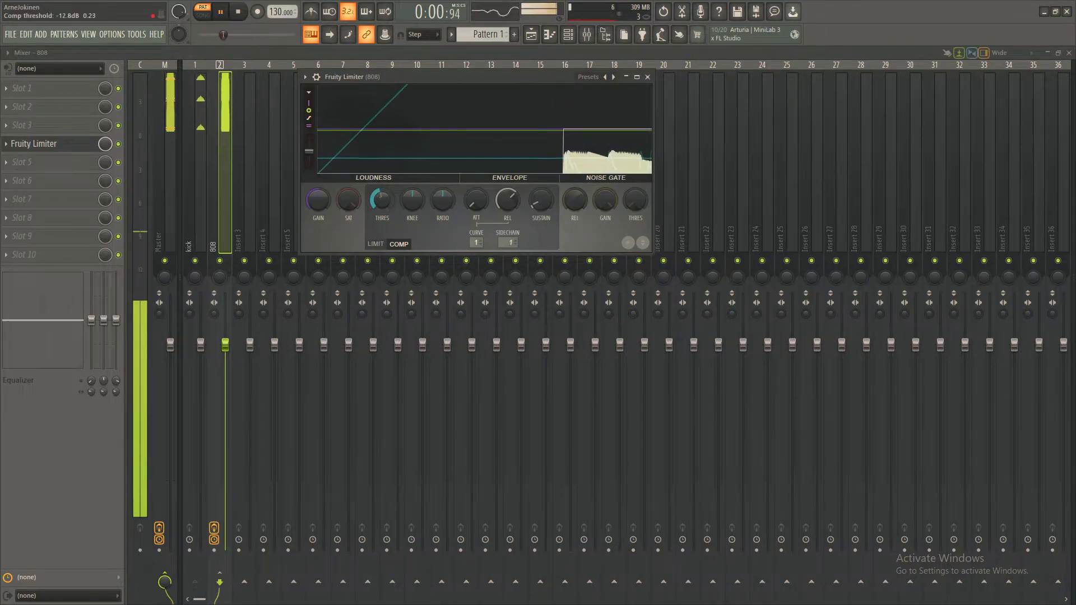
drag(381, 200, 381, 210)
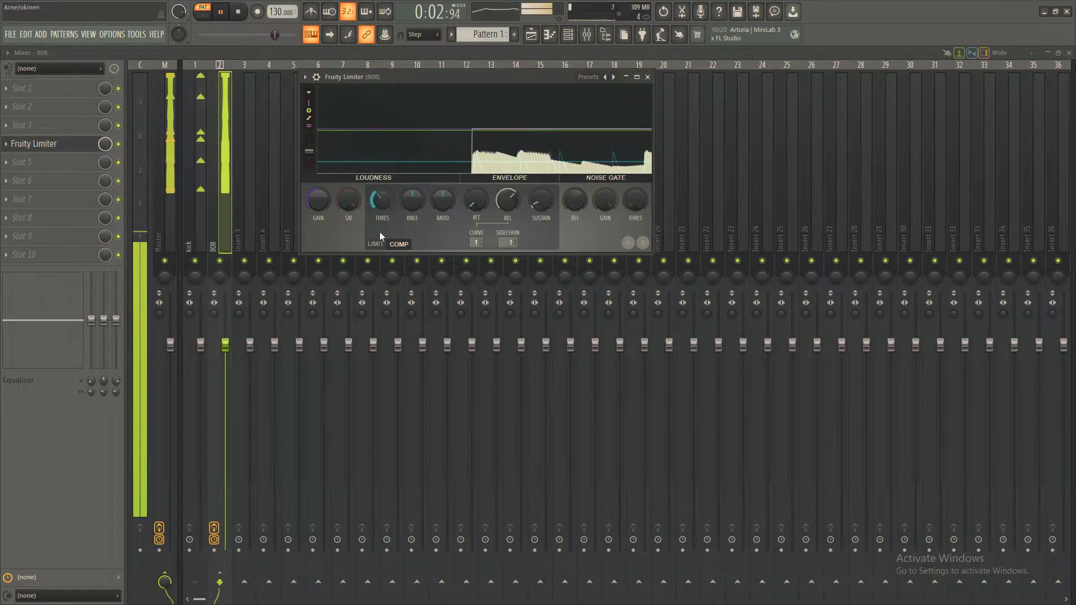
drag(377, 202, 378, 206)
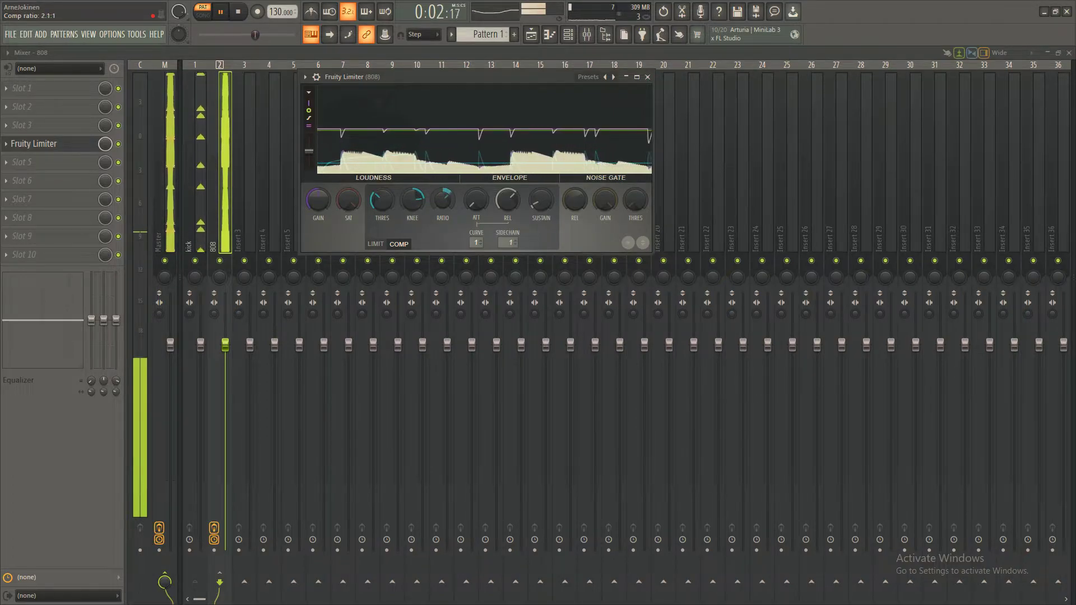
Deepen the 808's ducking with a higher compressor ratio and lower threshold, and adjust the knee
drag(412, 203, 443, 152)
mouse_move(377, 205)
mouse_down()
mouse_move(377, 228)
mouse_move(378, 203)
mouse_up()
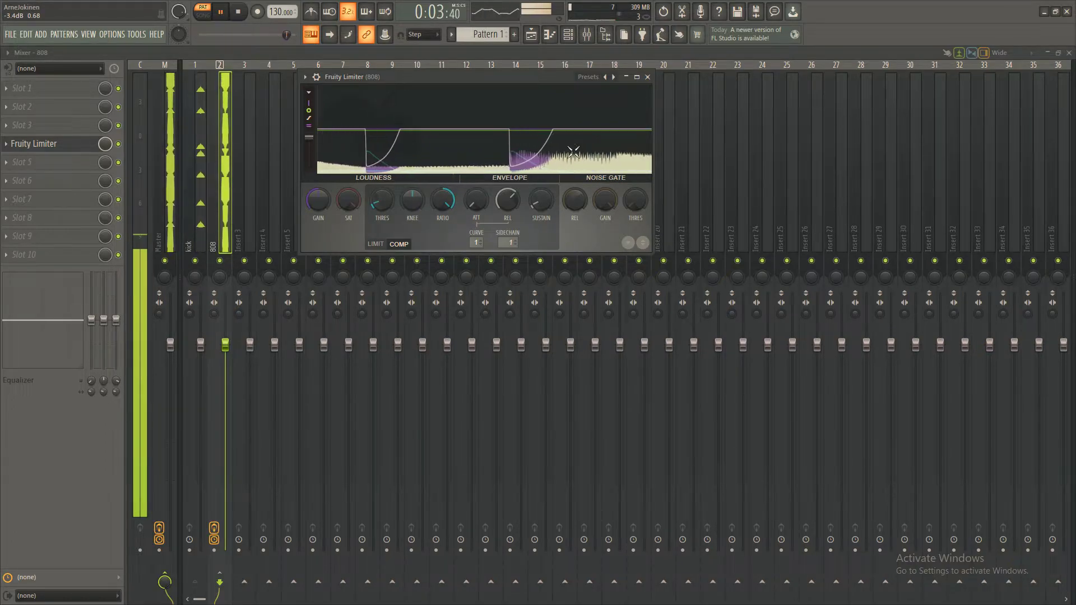
mouse_move(416, 204)
mouse_down()
mouse_move(417, 179)
mouse_move(409, 263)
mouse_move(408, 194)
mouse_up()
Try a very short compressor release of about 8 ms by ear and lengthen it again
drag(506, 205, 506, 245)
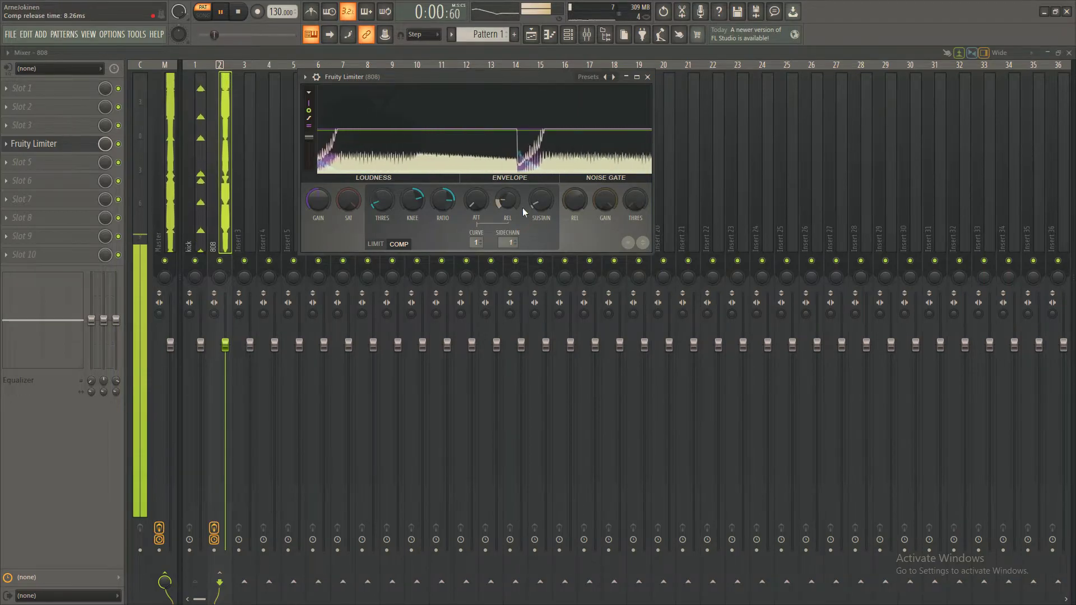
drag(509, 201, 501, 206)
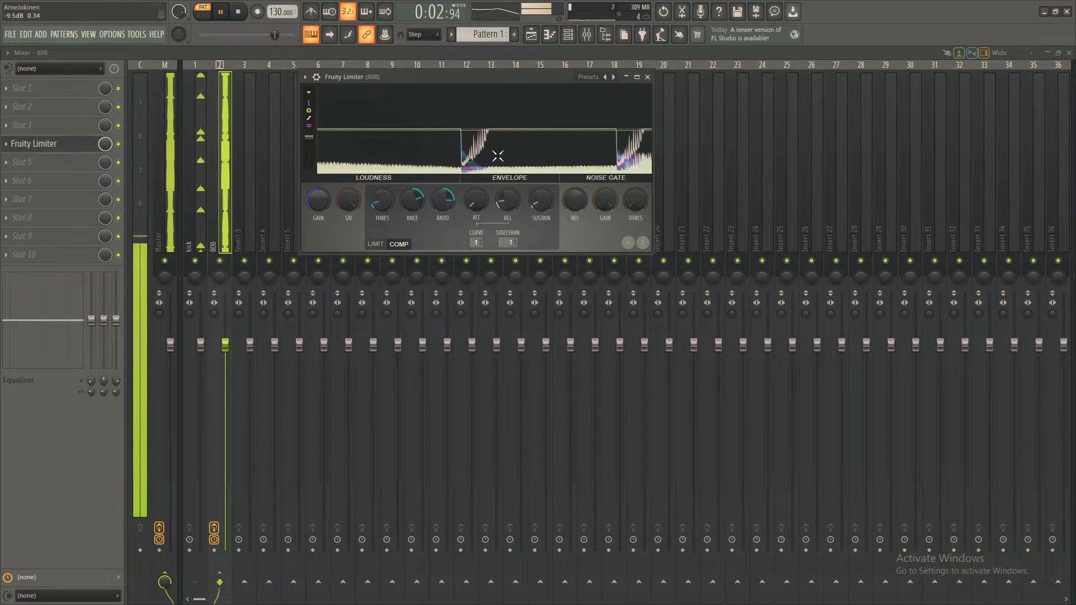
drag(508, 203, 502, 160)
Raise the compressor attack time to about 179 ms and increase the sustain
mouse_move(502, 206)
mouse_down()
mouse_move(475, 200)
mouse_move(475, 185)
mouse_move(485, 194)
mouse_up()
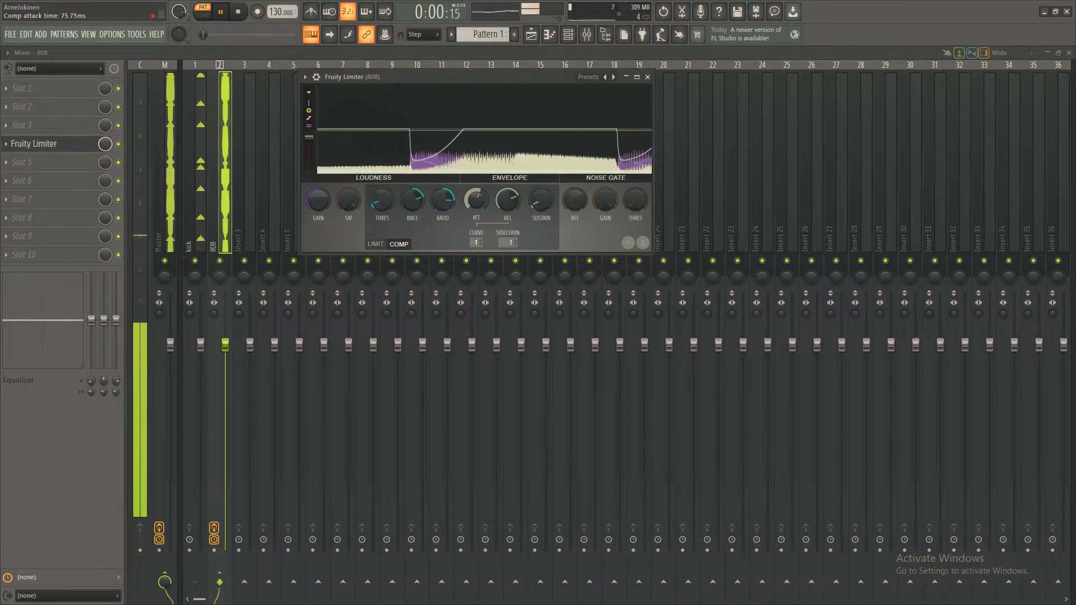
drag(479, 204, 477, 188)
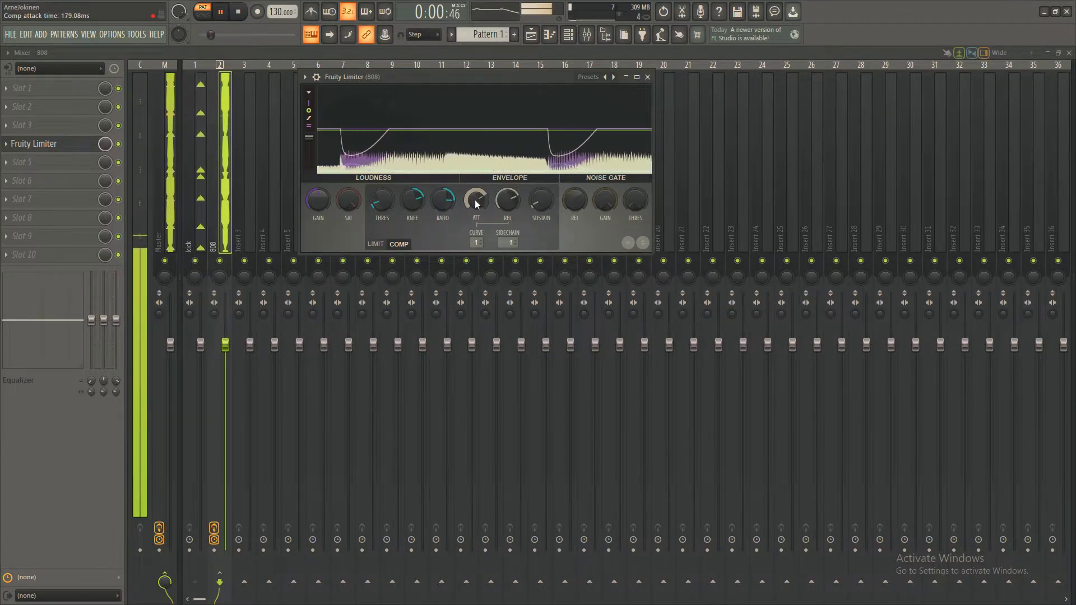
drag(541, 202, 541, 194)
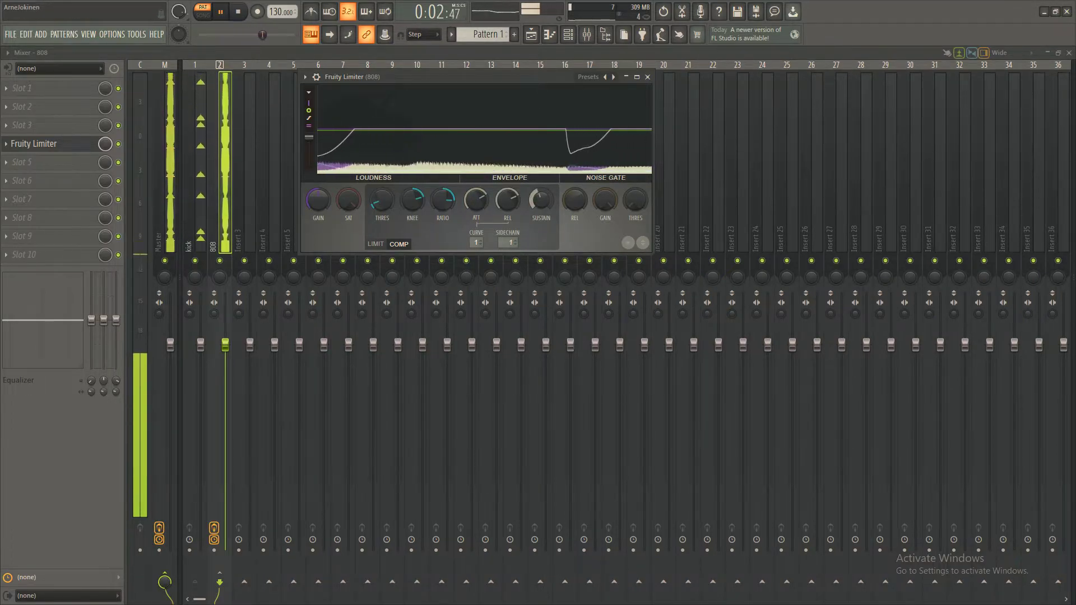
Fine-tune the compressor release by ear and bring the ratio to about 8.2:1
drag(508, 202, 507, 201)
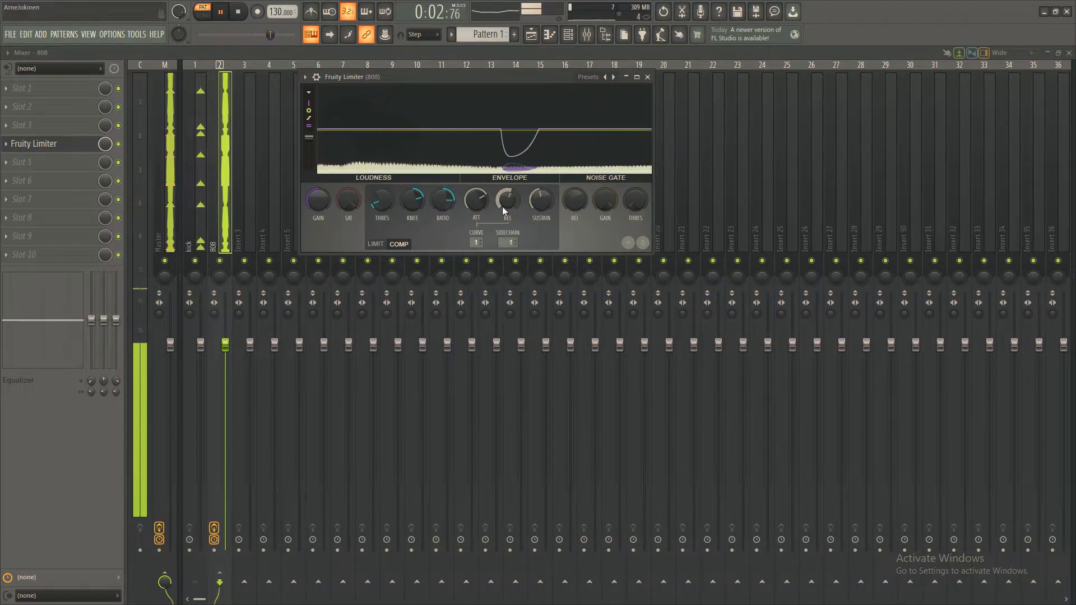
drag(383, 202, 443, 192)
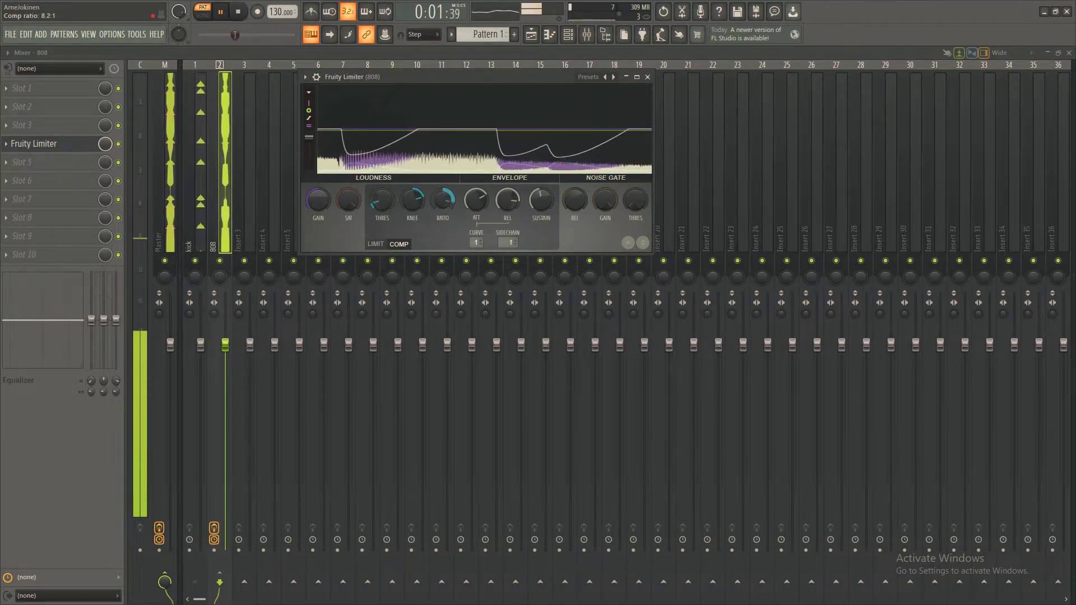
drag(508, 203, 508, 194)
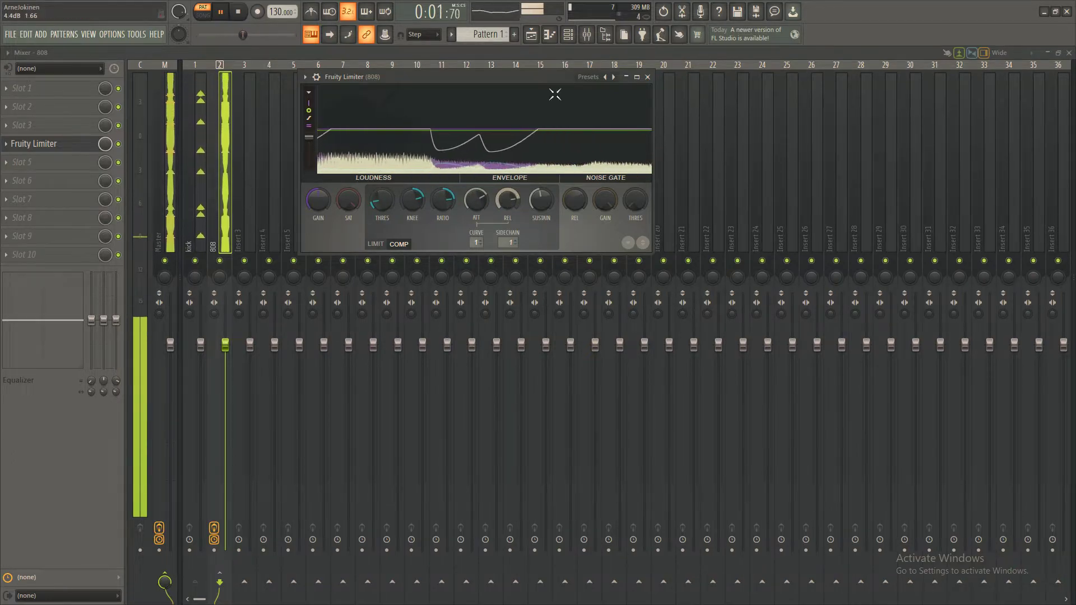
Stop playback, place the channel rack below Fruity Limiter and audition the Kick_14 sample
click(569, 34)
key(space)
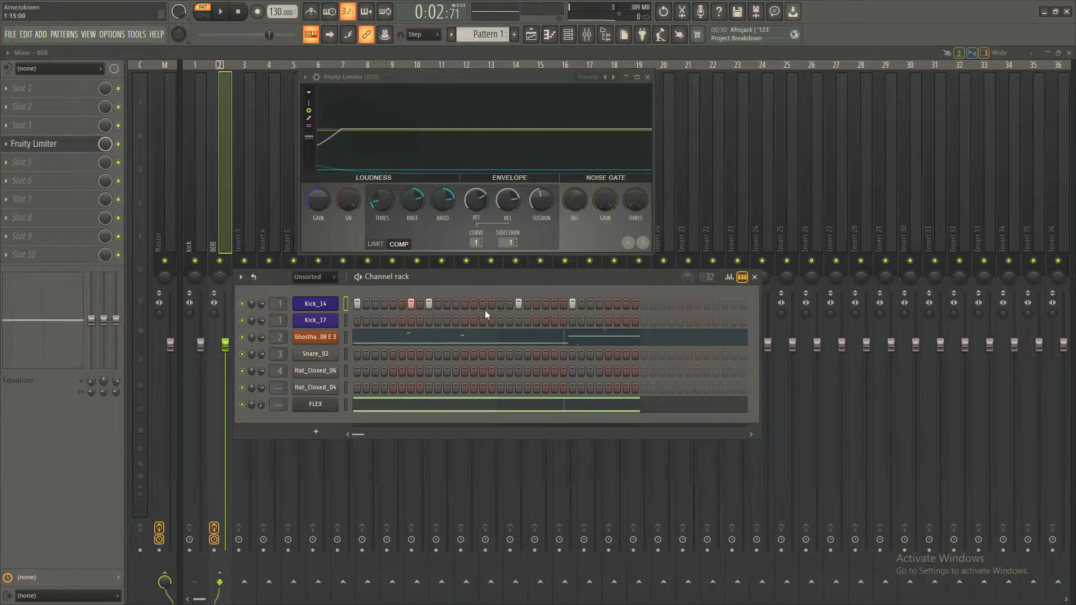
drag(501, 292, 508, 383)
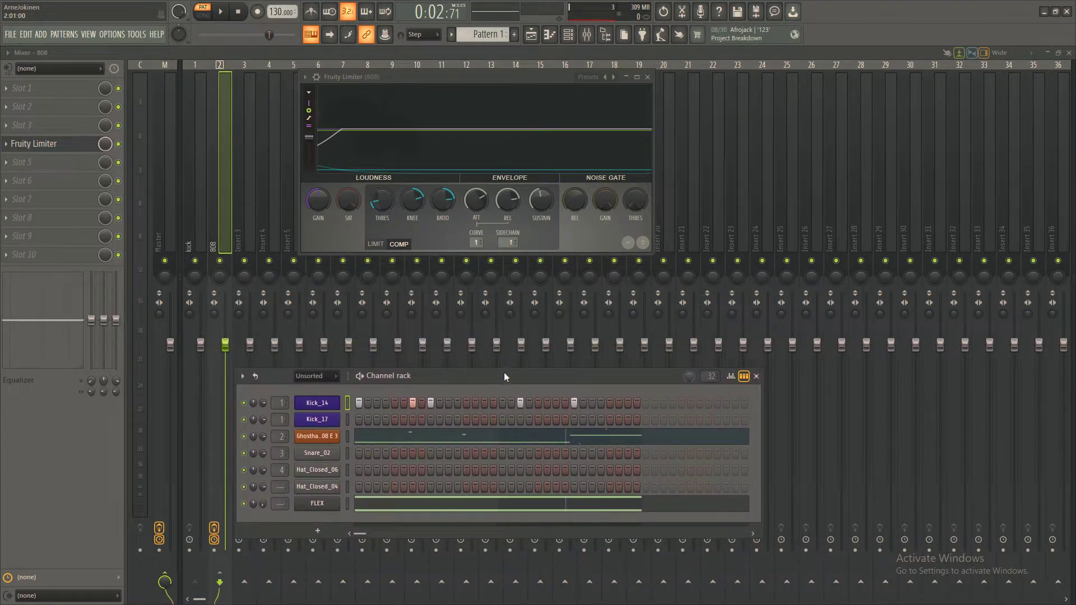
drag(516, 380, 526, 343)
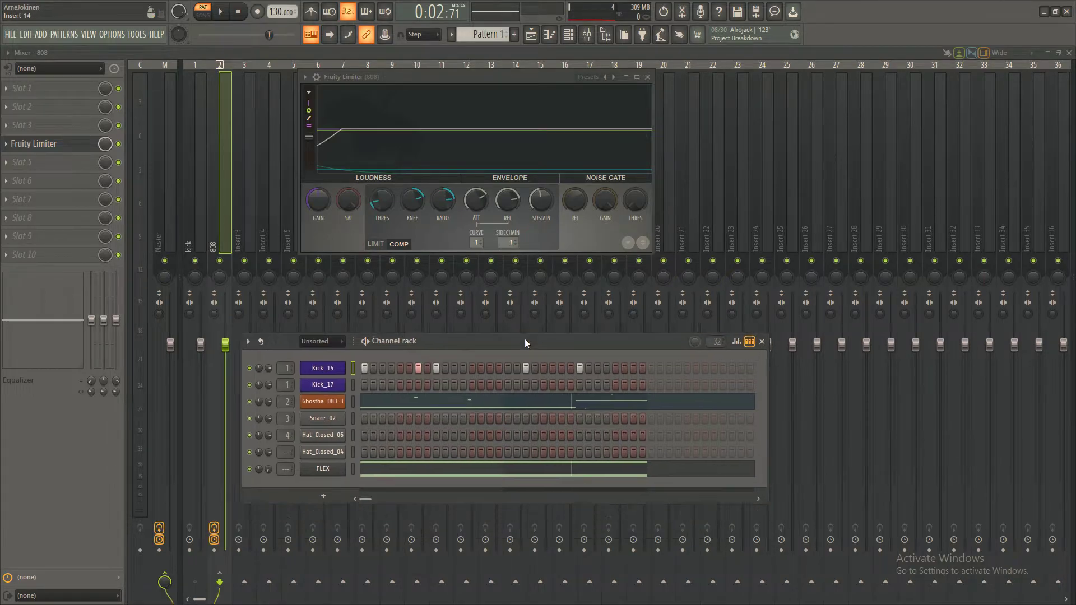
click(323, 368)
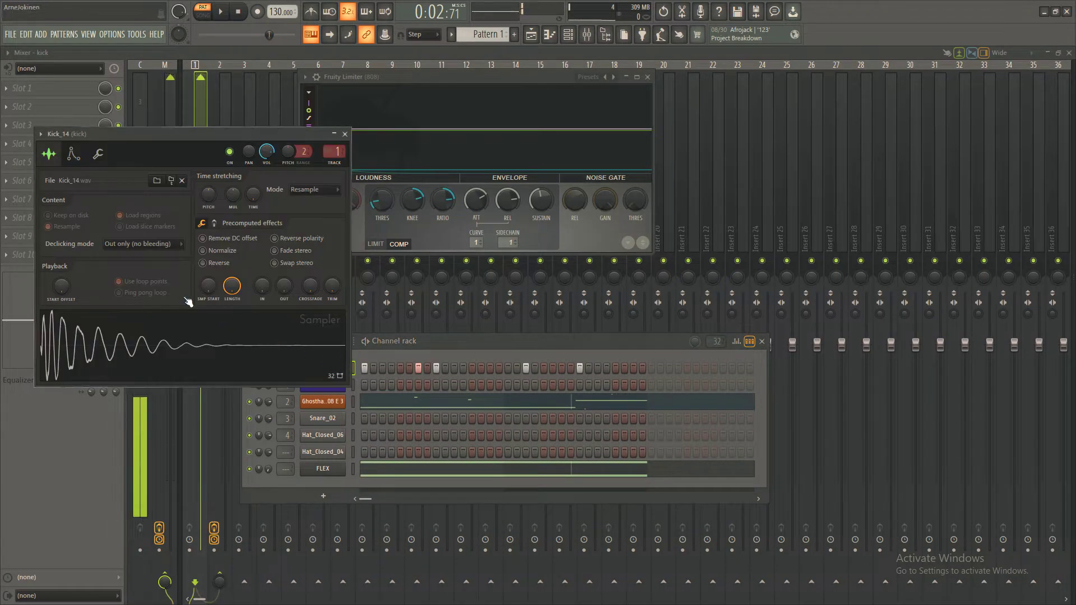
click(446, 343)
Clear the Kick_14 steps, put the kick pattern on Kick_17 at steps 1, 7, 19 and 25, and play it
right_click(337, 369)
click(466, 369)
right_click(336, 385)
click(470, 406)
click(323, 385)
key(space)
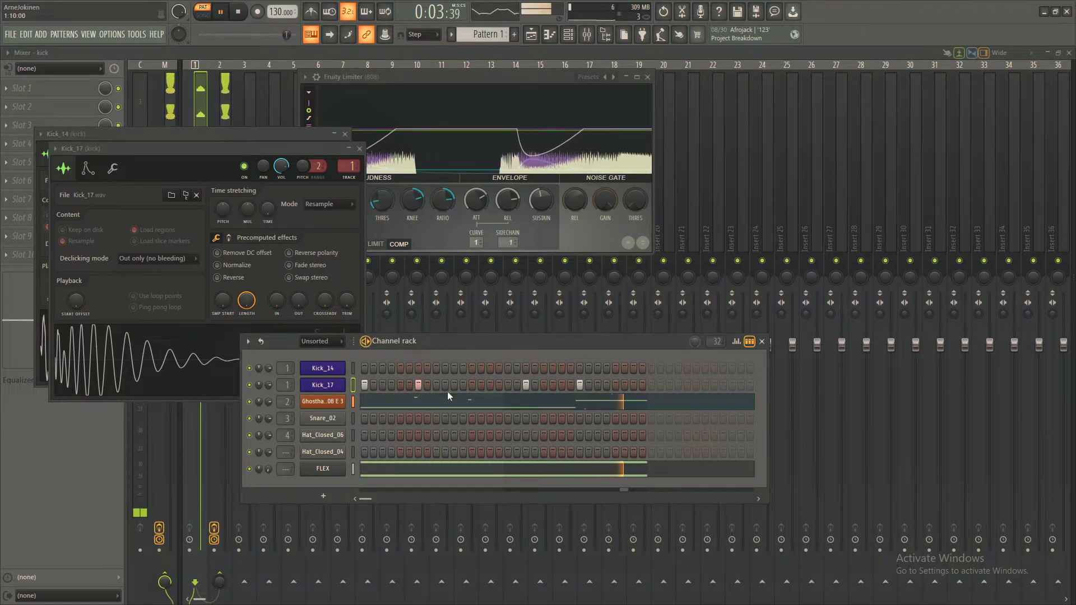
Rework the Kick_17 pattern to hit every fourth step from step 1 to 29, and play it
click(400, 385)
right_click(418, 385)
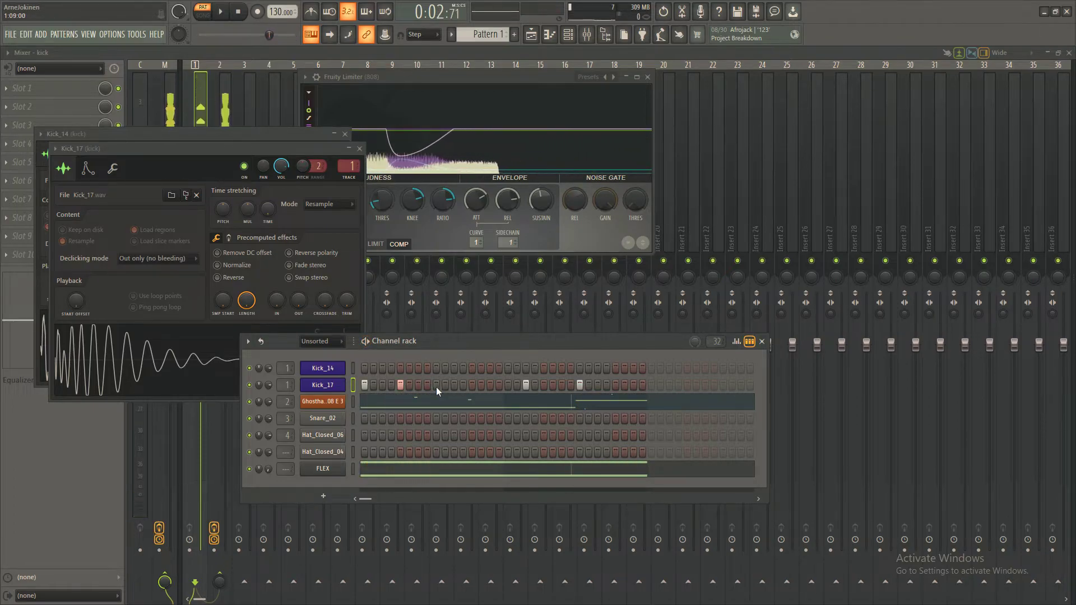
click(472, 385)
key(space)
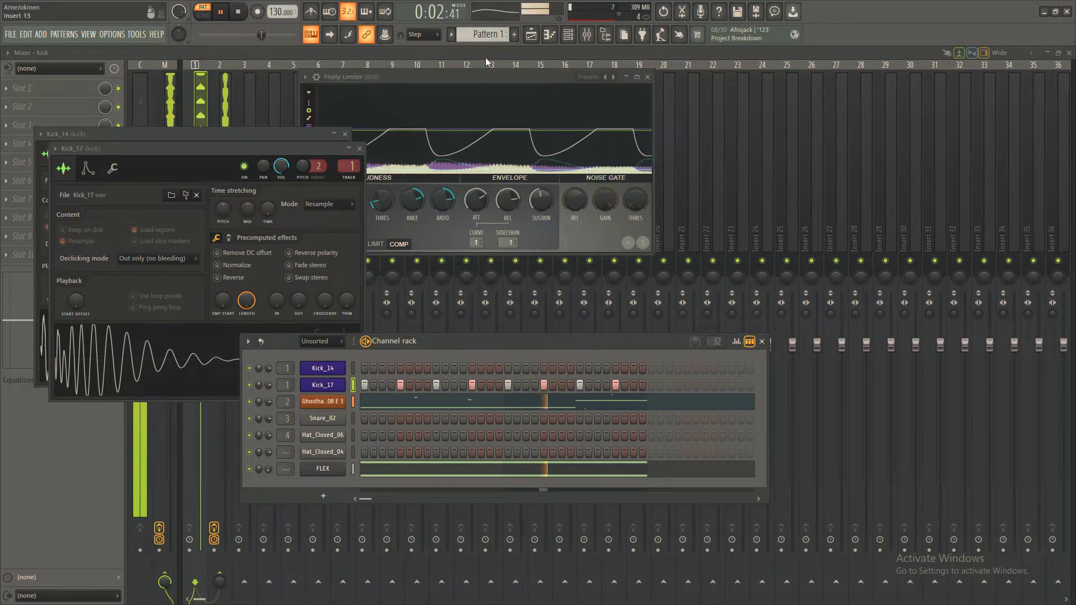
Review the 808 notes in the piano roll against the new kick pattern, return to the mixer and stop playback
click(589, 404)
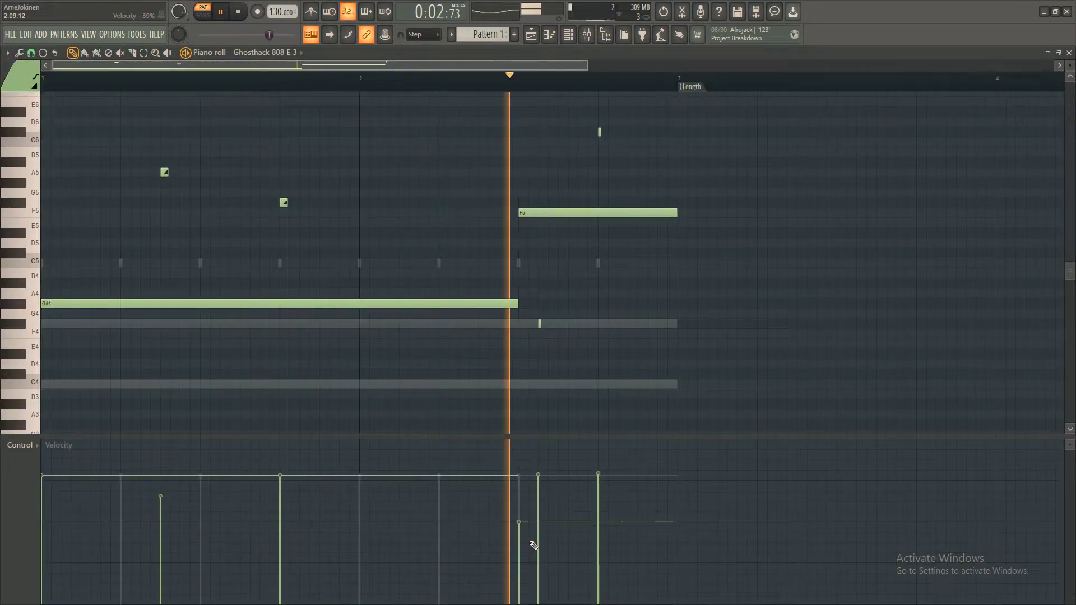
click(593, 37)
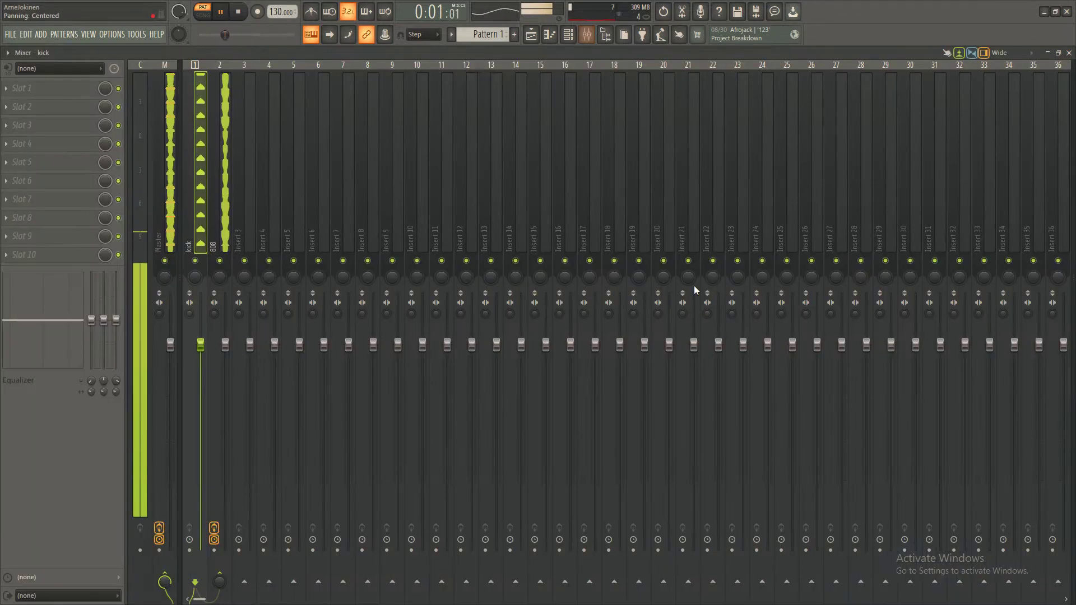
click(589, 37)
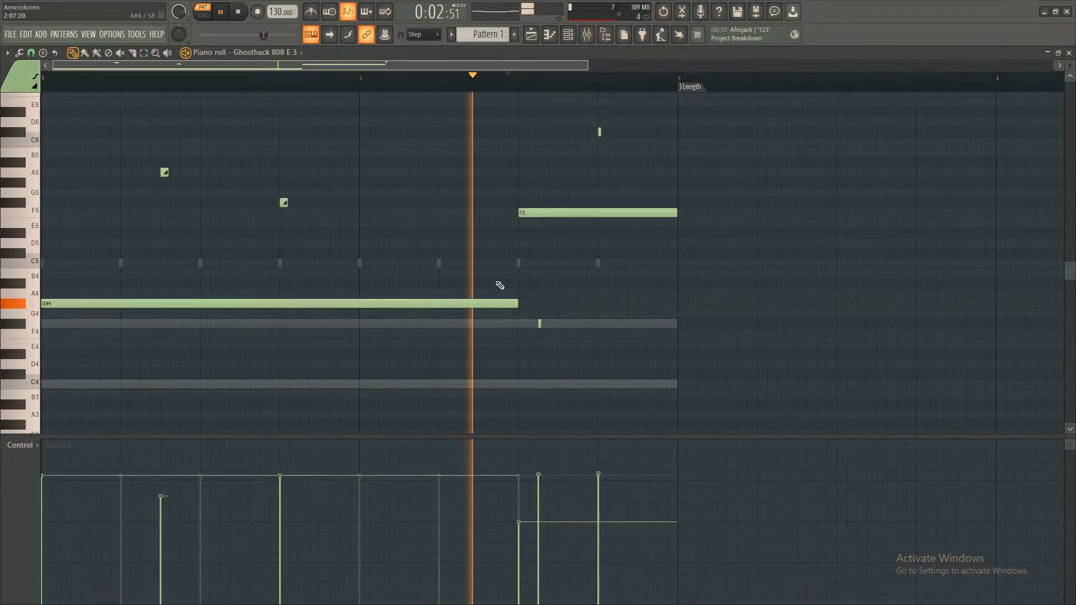
click(591, 37)
key(space)
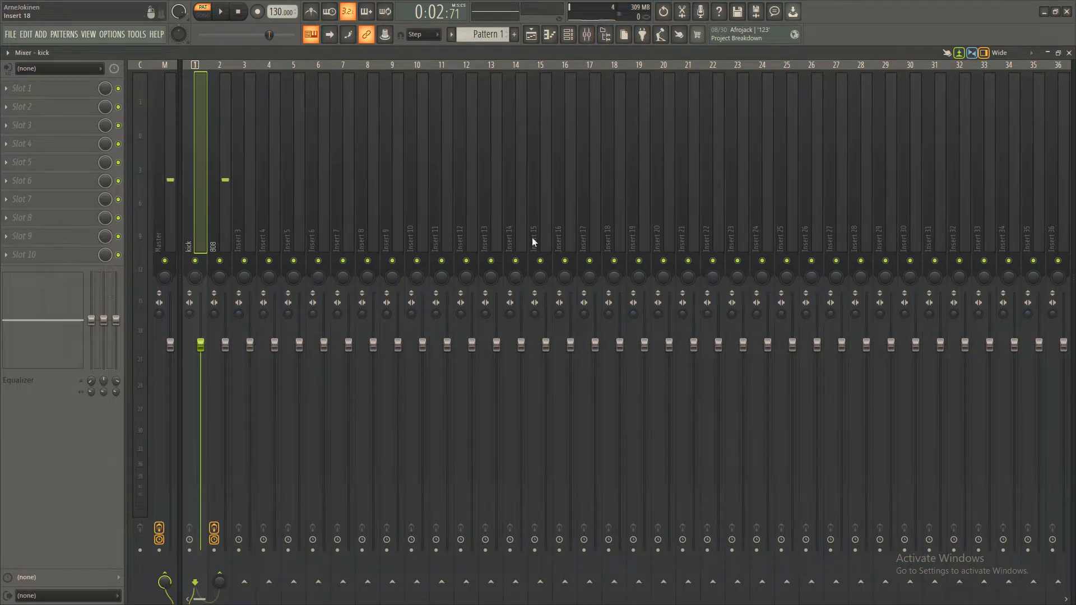
Add Fruity Blood Overdrive to slot 5 of the kick track, raise the pre amp to about 0.29 and reduce the post gain
click(21, 179)
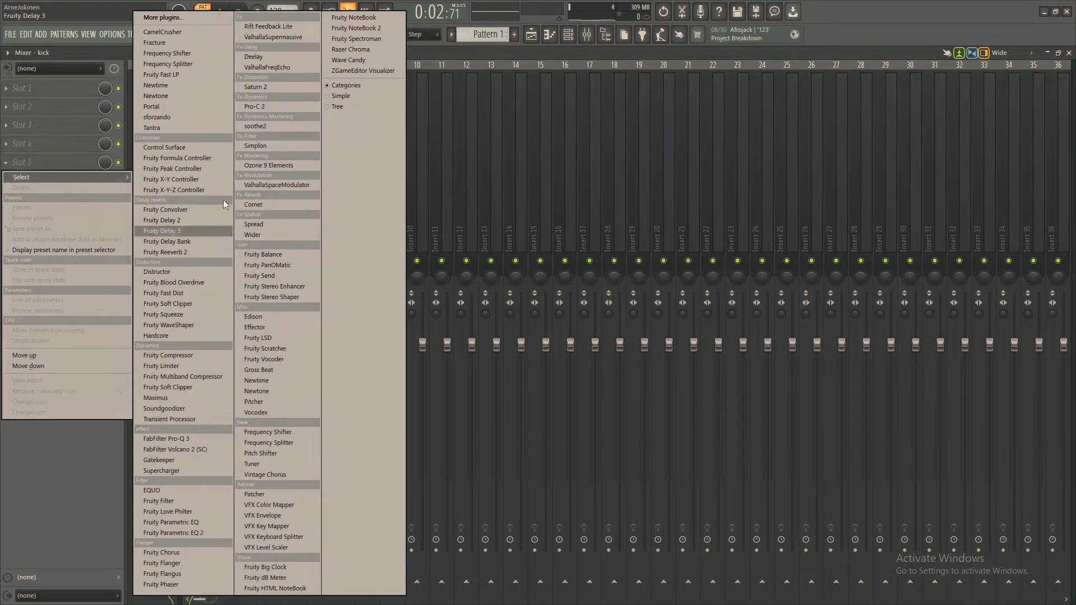
click(200, 282)
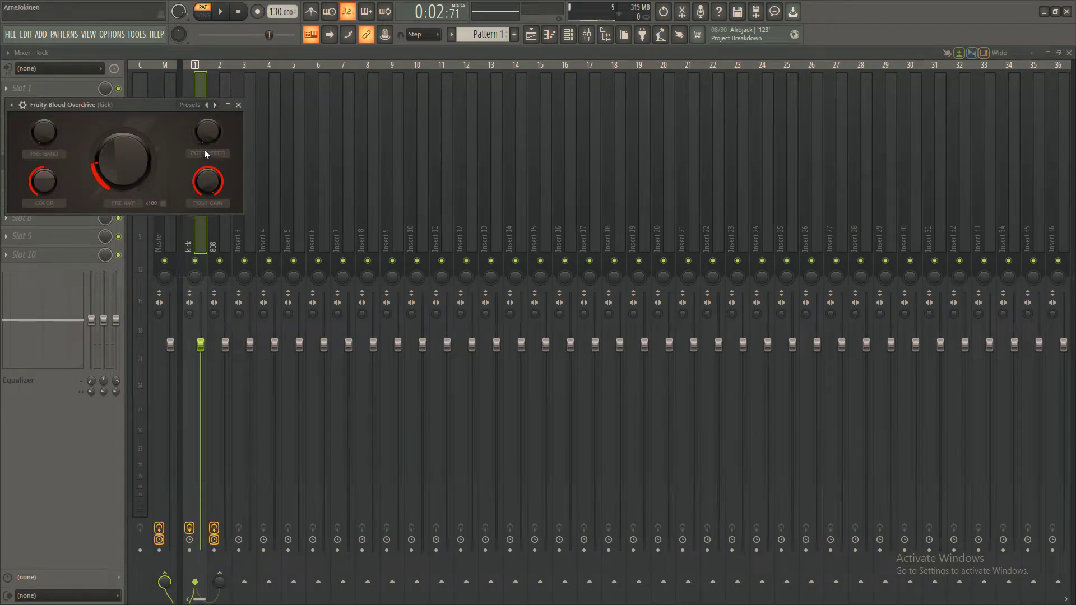
key(space)
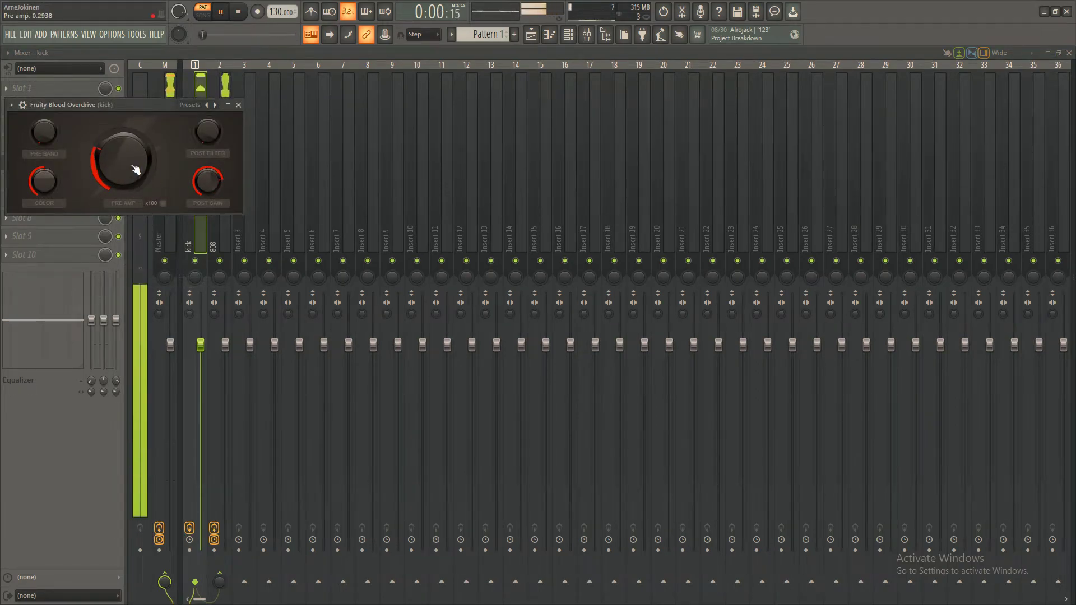
drag(208, 181, 145, 191)
click(298, 54)
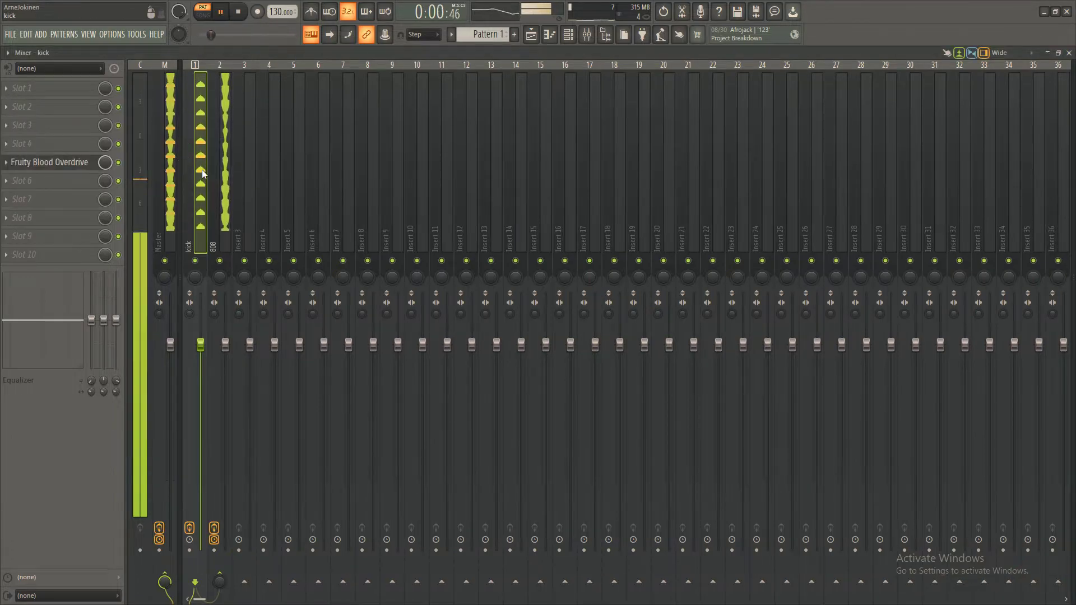
Compare the kick and 808 tracks during playback, reopen the 808's Fruity Limiter and readjust its compressor threshold
click(224, 261)
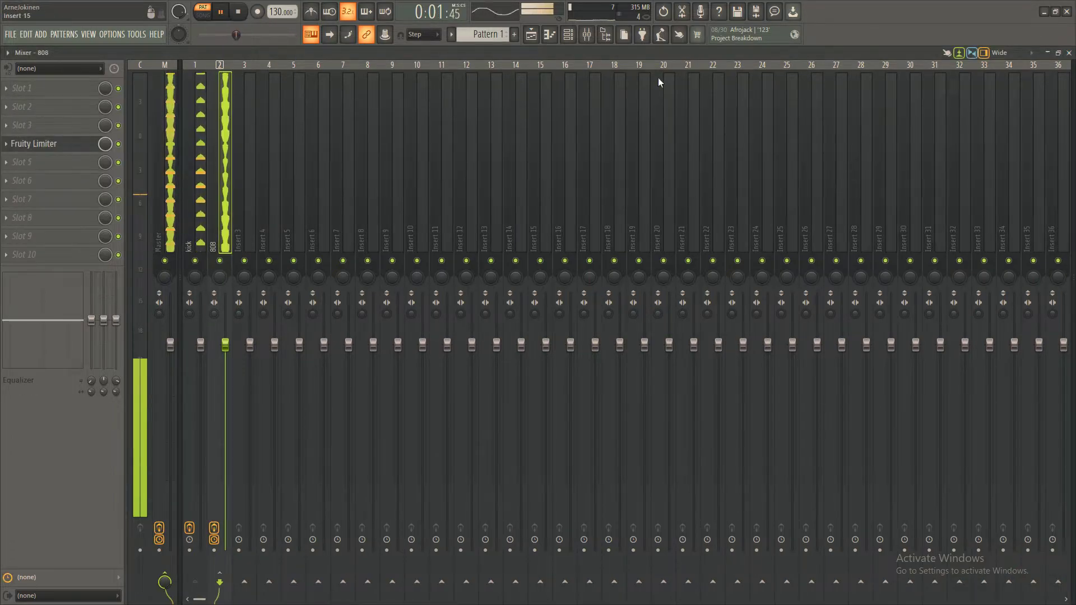
click(569, 35)
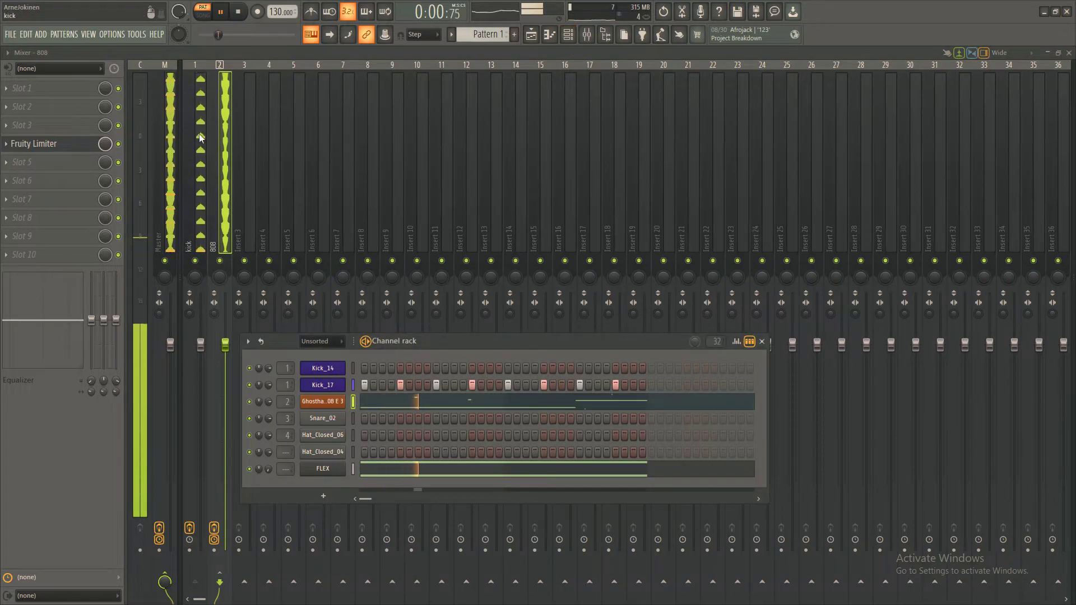
click(194, 182)
click(218, 145)
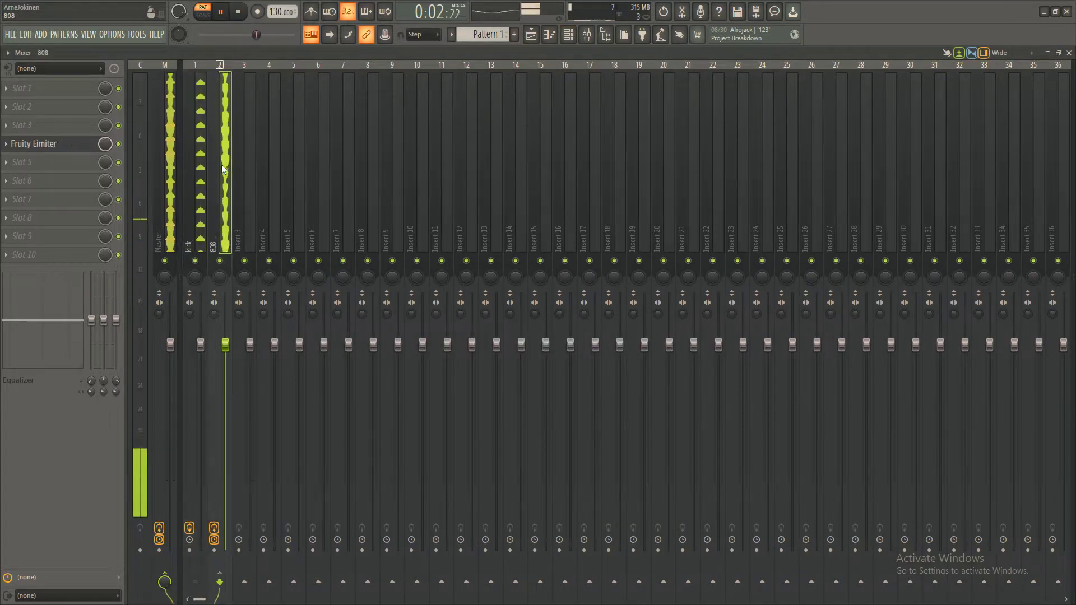
click(587, 35)
click(587, 35)
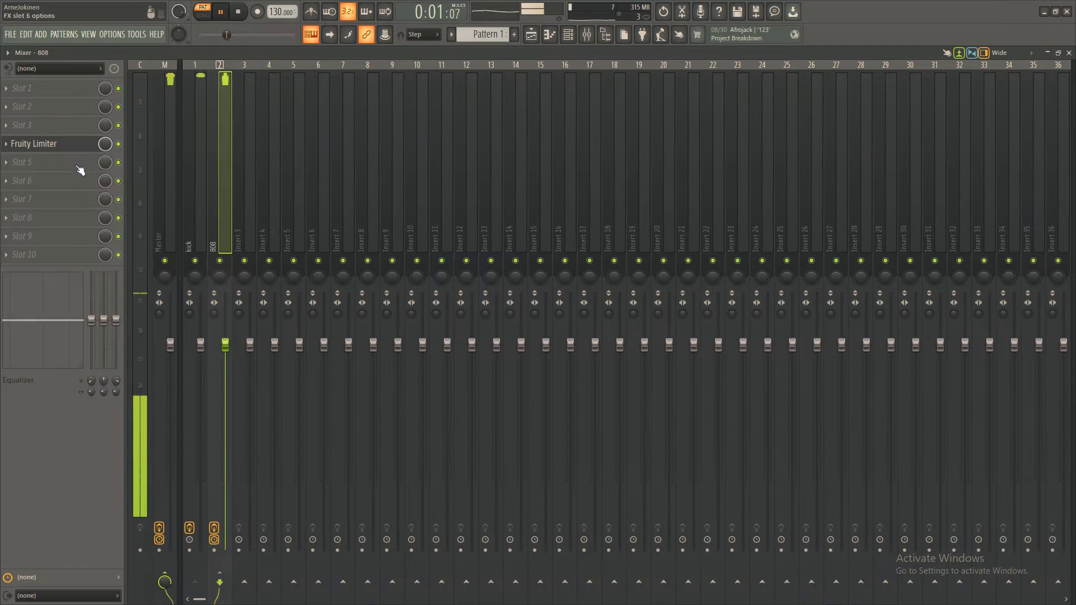
click(45, 146)
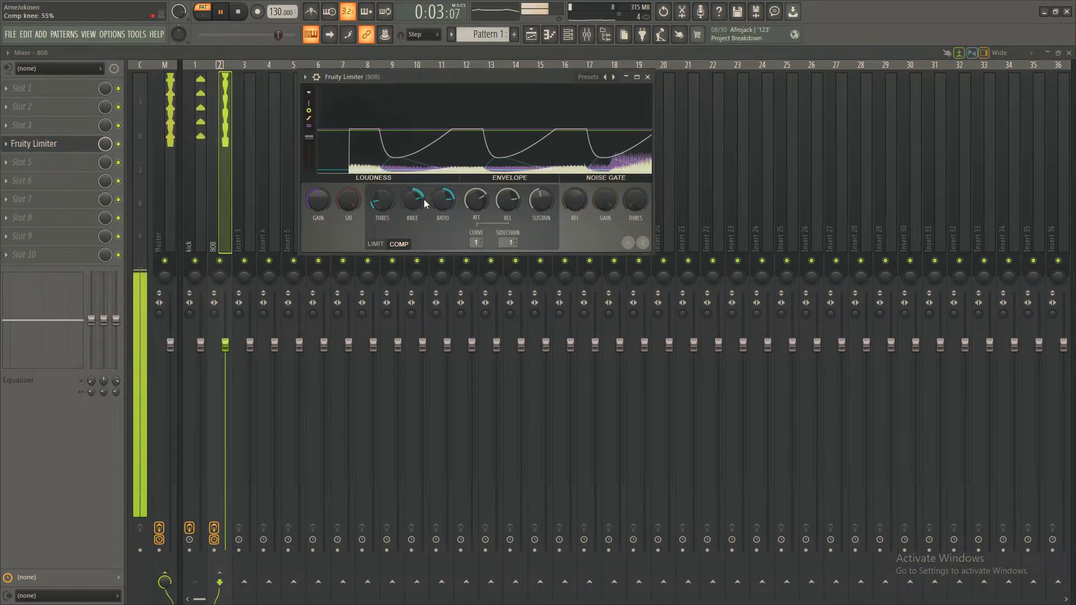
mouse_move(388, 201)
mouse_down()
mouse_move(389, 189)
mouse_move(389, 205)
mouse_up()
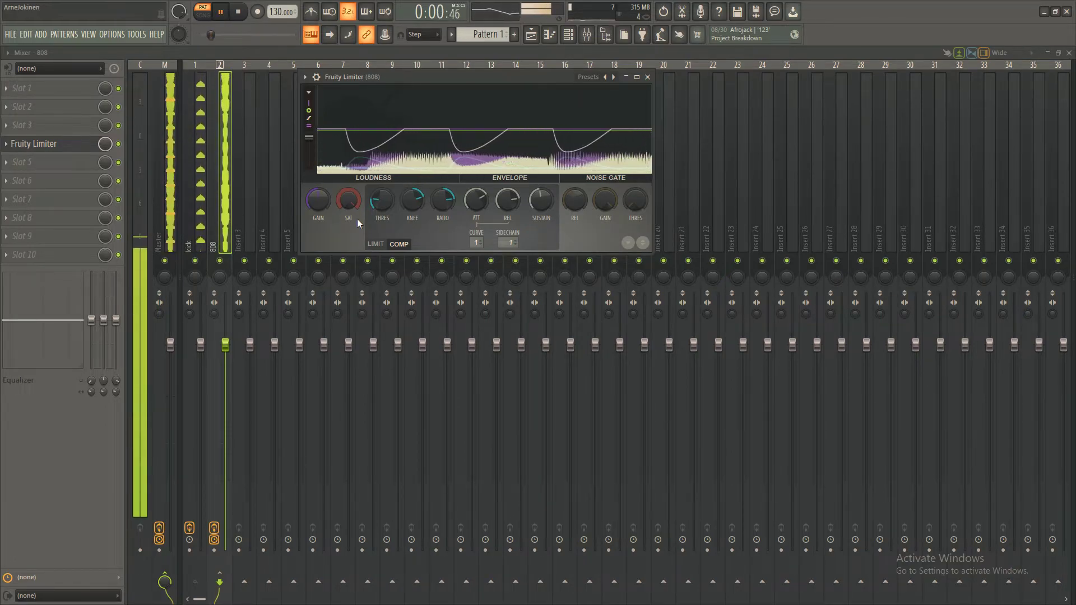
Stop playback, switch from the mixer to the playlist, and show the channel rack over it
key(space)
click(554, 38)
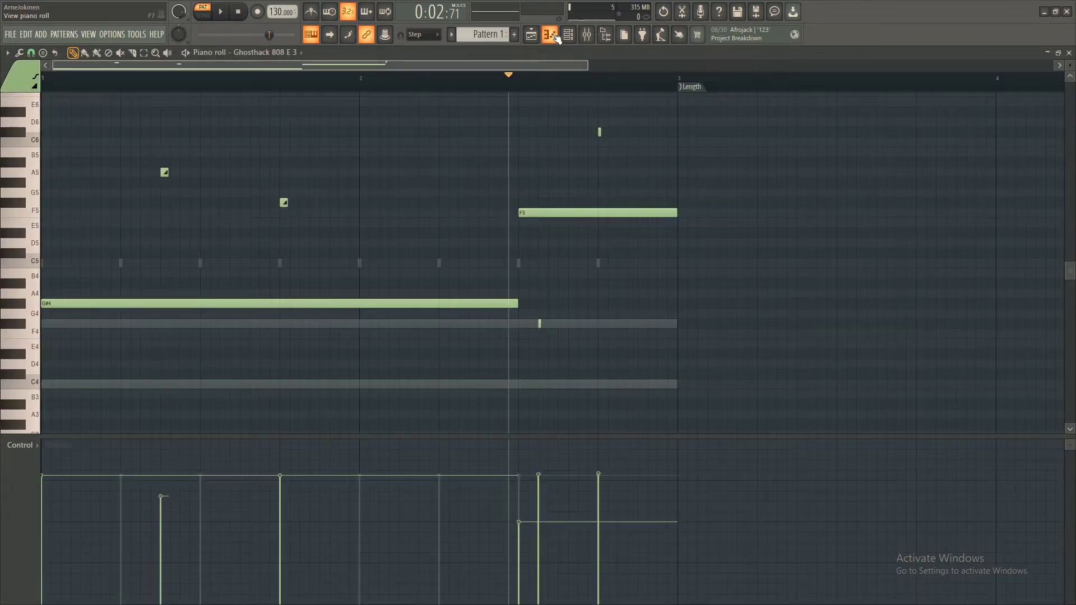
click(532, 35)
click(558, 38)
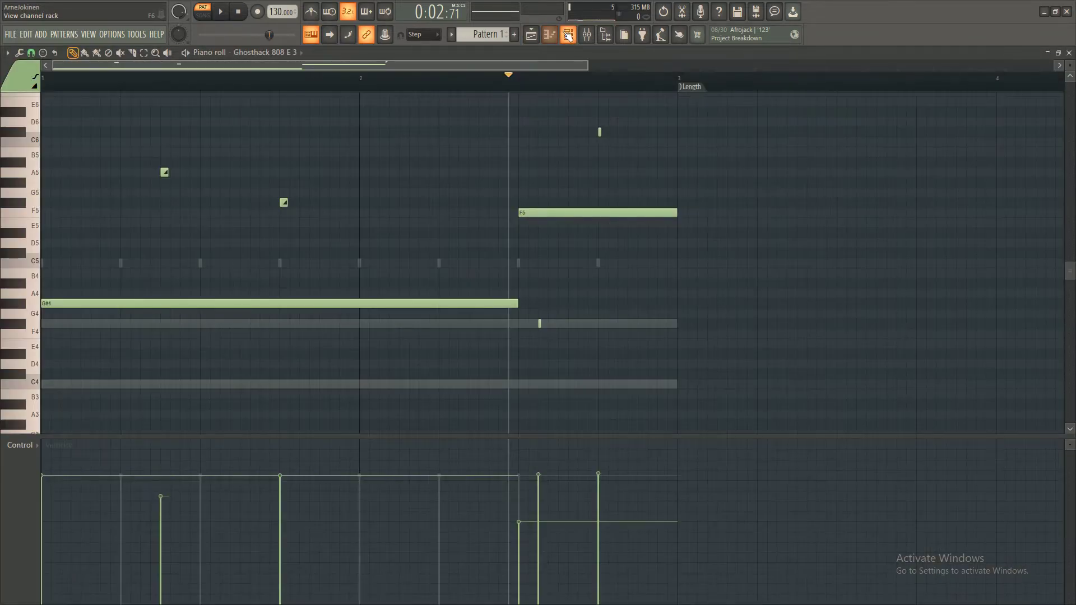
click(568, 35)
click(588, 38)
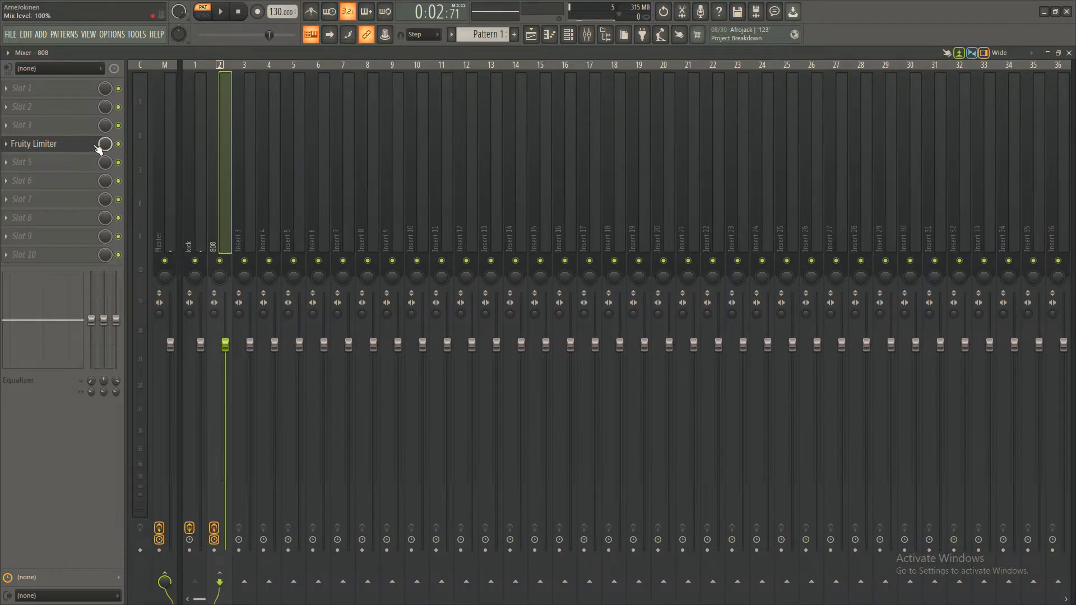
click(535, 37)
click(571, 37)
click(569, 37)
click(569, 38)
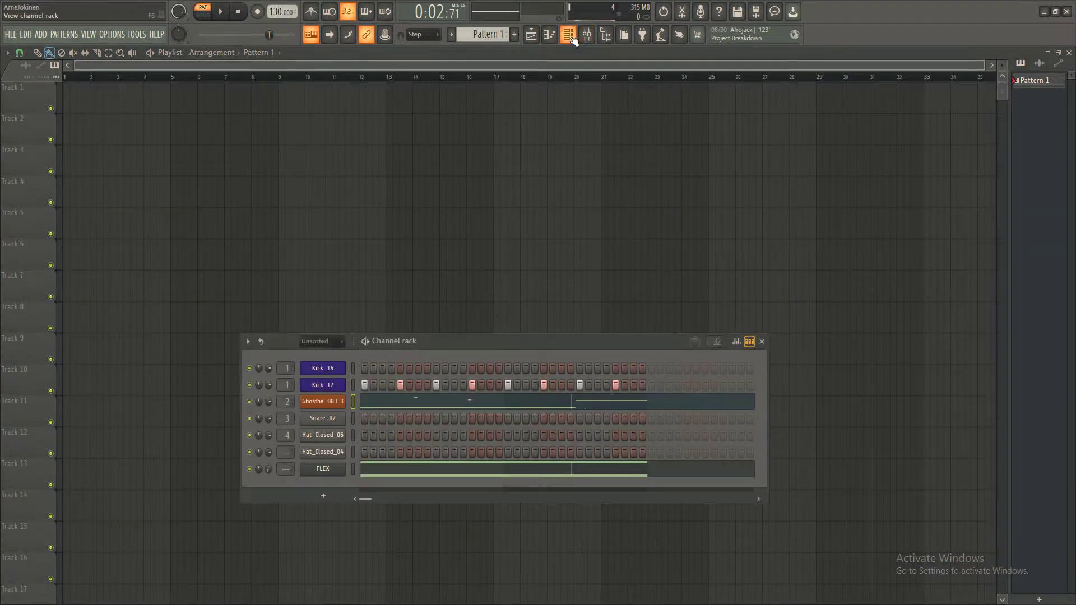
drag(469, 341, 402, 313)
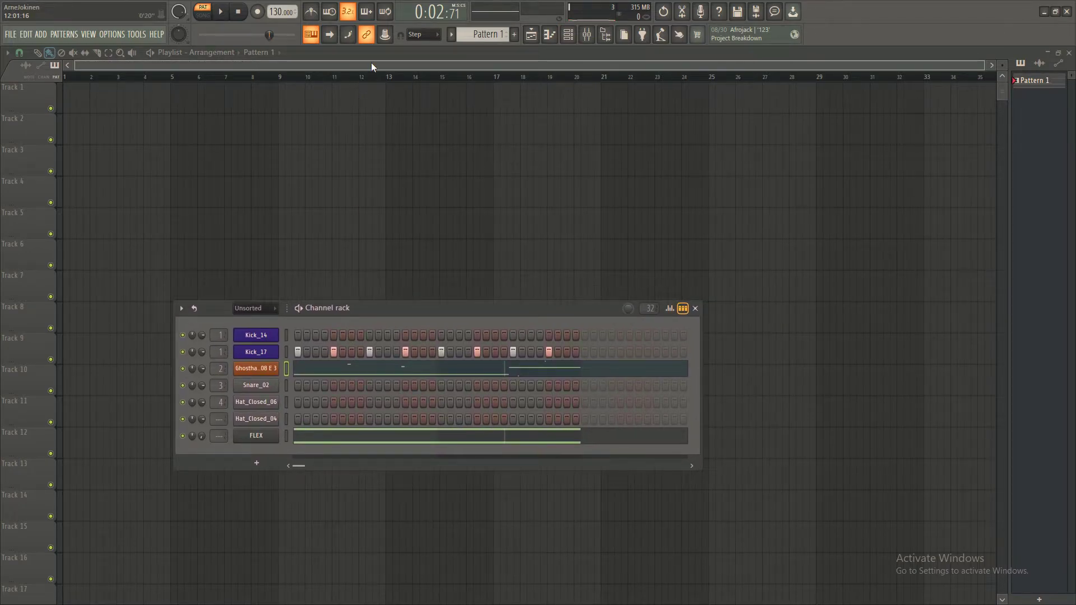
key(F6)
click(569, 36)
key(F6)
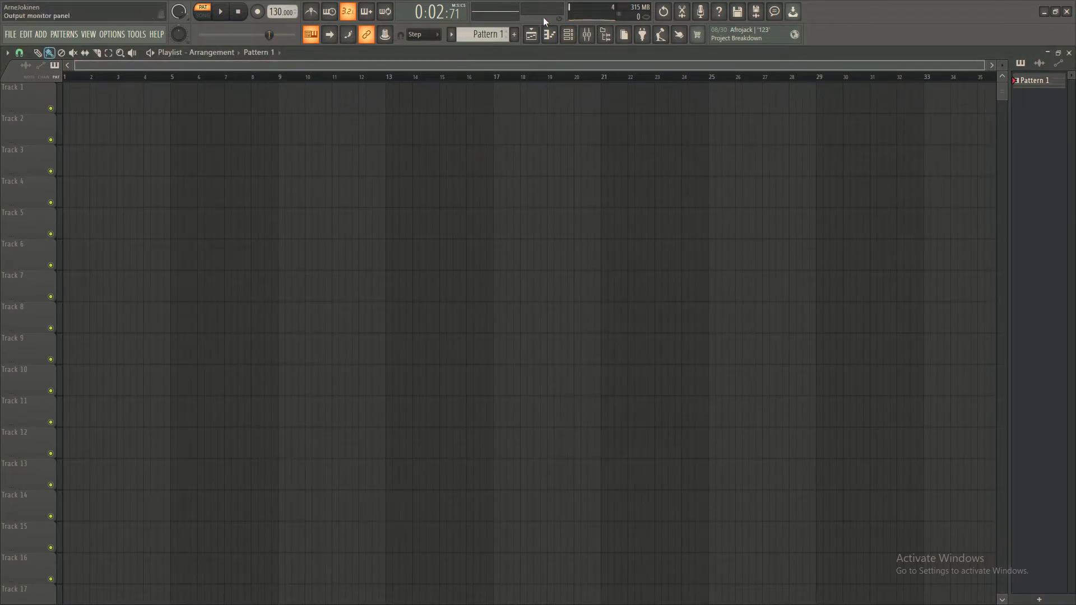
click(555, 36)
click(555, 35)
Cut the 808 notes out of Pattern 1 and paste them into the 808 channel of a new Pattern 2
click(569, 36)
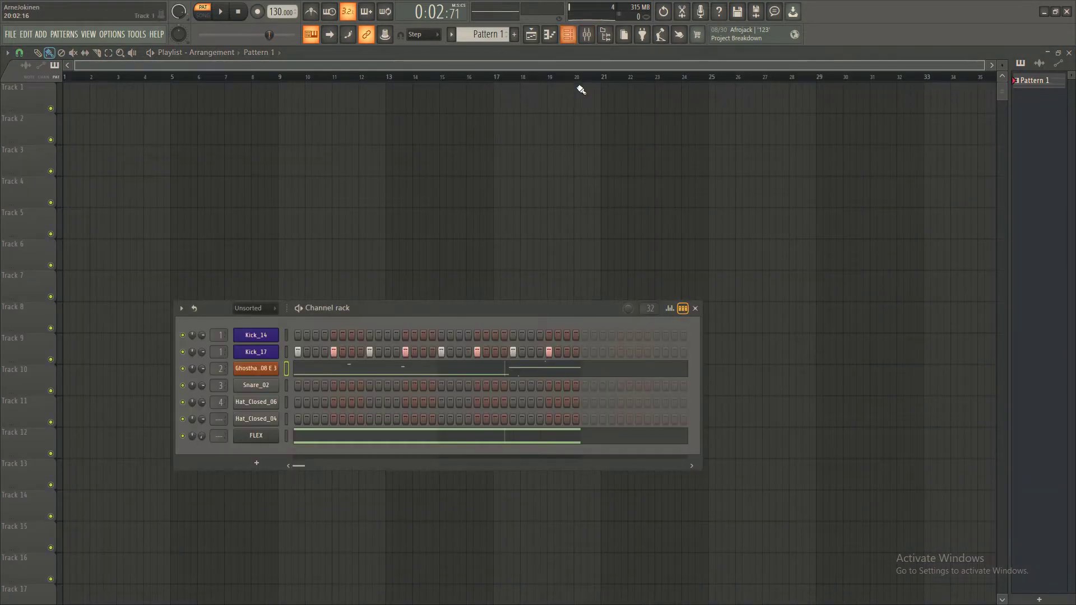
click(269, 371)
click(477, 313)
right_click(262, 374)
click(430, 369)
drag(470, 36, 471, 30)
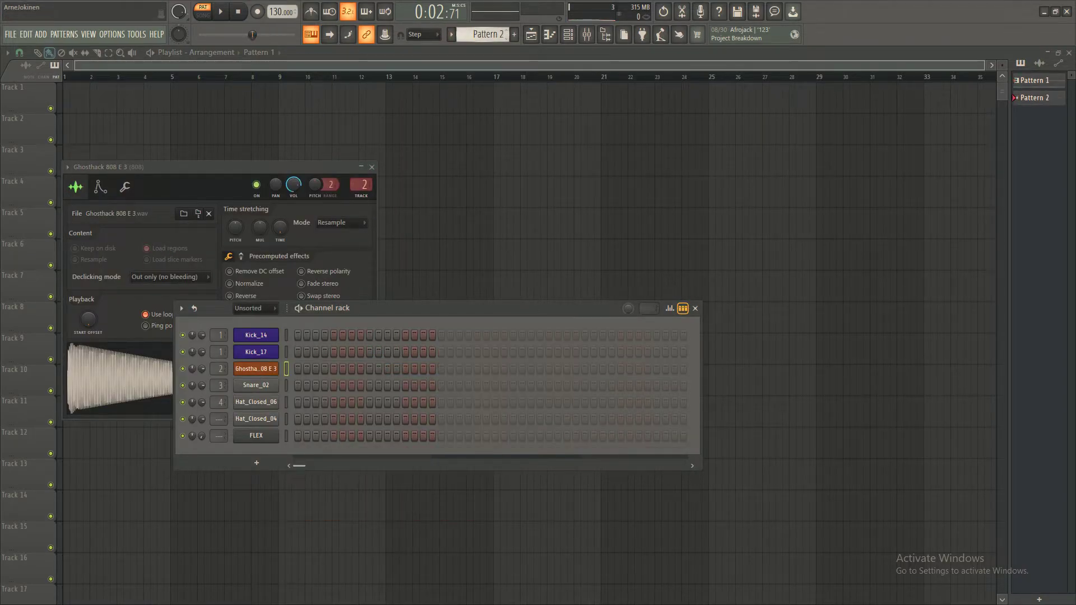
right_click(278, 371)
click(479, 414)
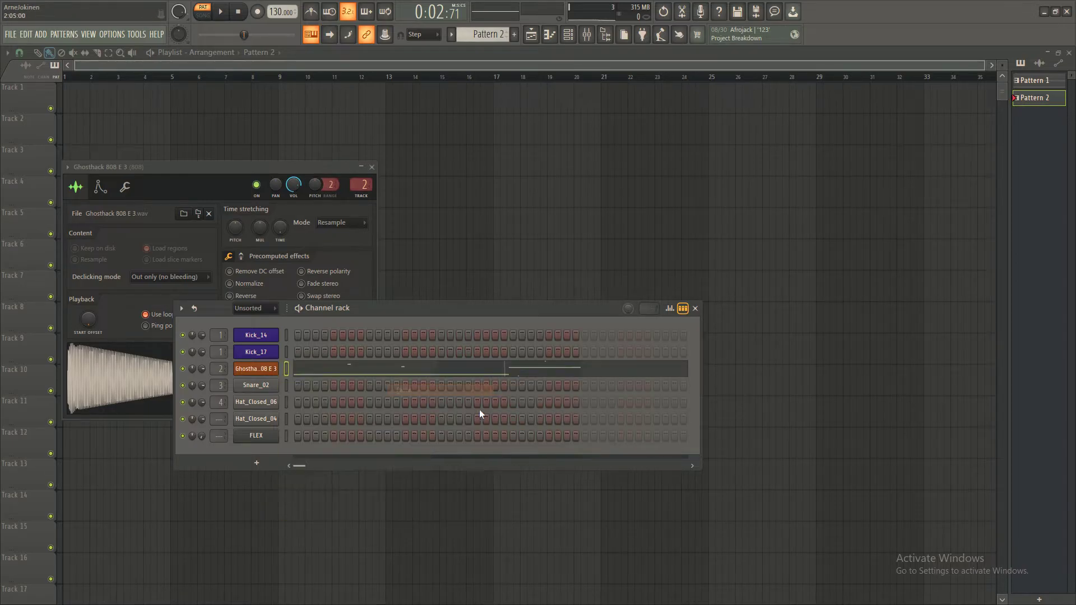
Place two Pattern 2 clips back to back on playlist track 5, starting at bars 1 and 3
click(246, 76)
drag(158, 230, 89, 230)
click(126, 229)
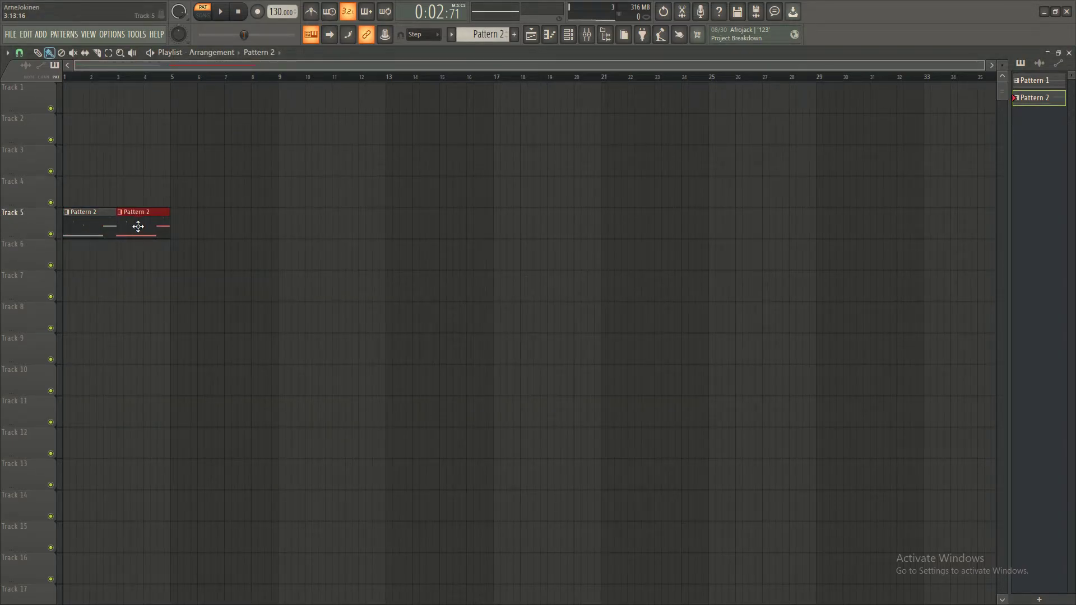
scroll(123, 234, up, 5)
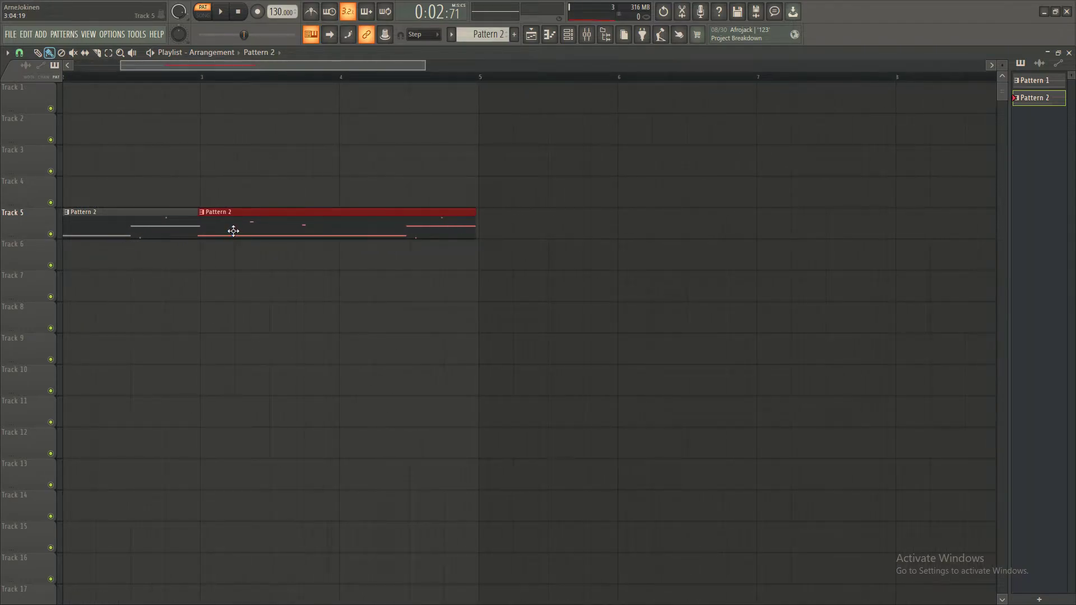
Set the playlist snap to Step, align the second Pattern 2 clip, and add clips at bars 5 and 7 on track 5
click(19, 53)
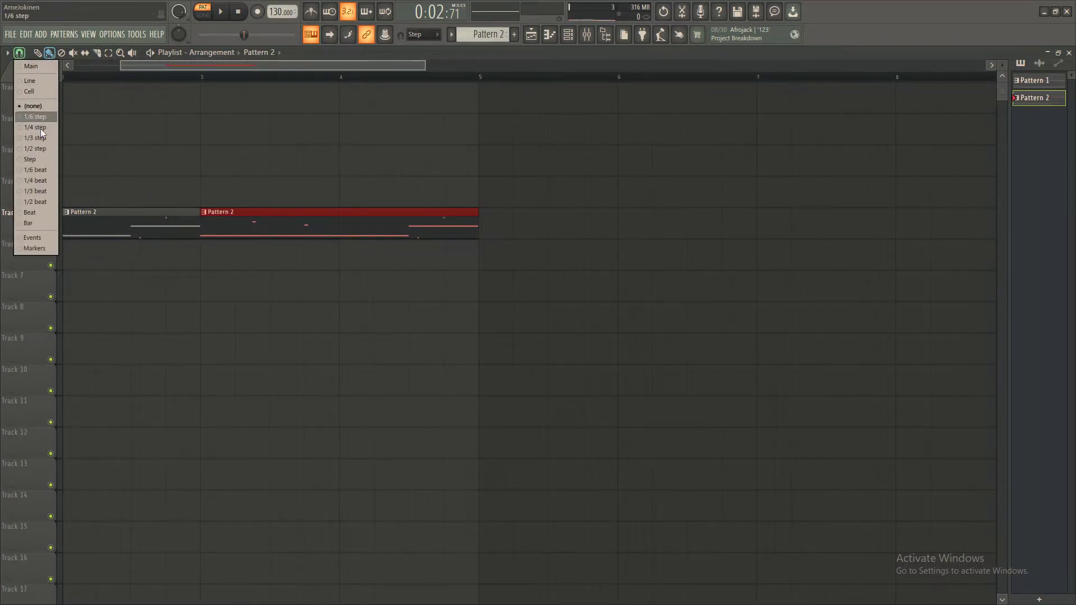
click(36, 160)
drag(317, 230, 309, 231)
scroll(274, 256, down, 2)
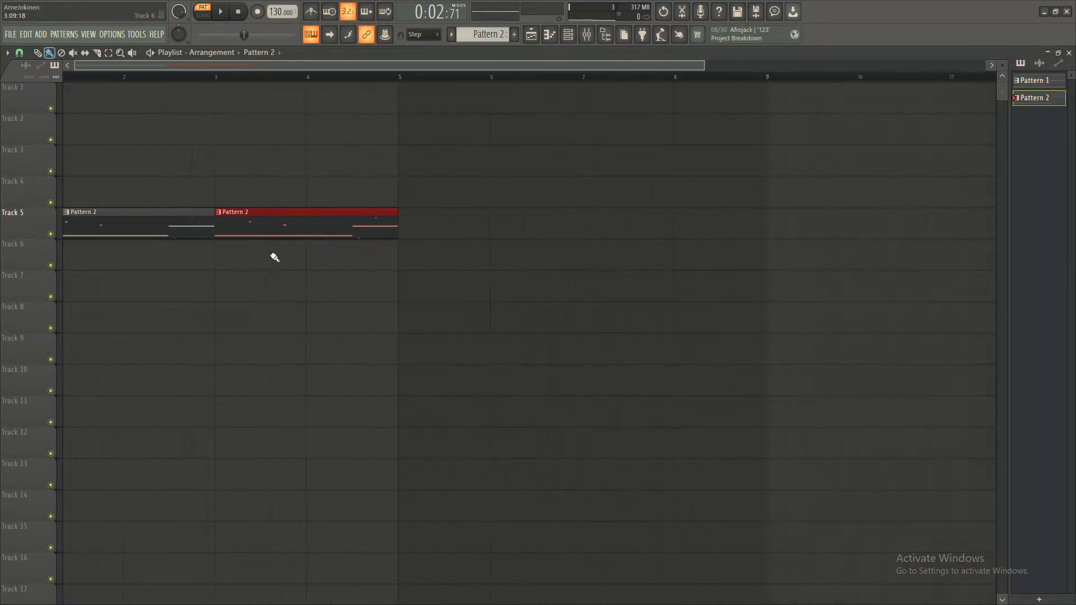
click(340, 229)
click(483, 227)
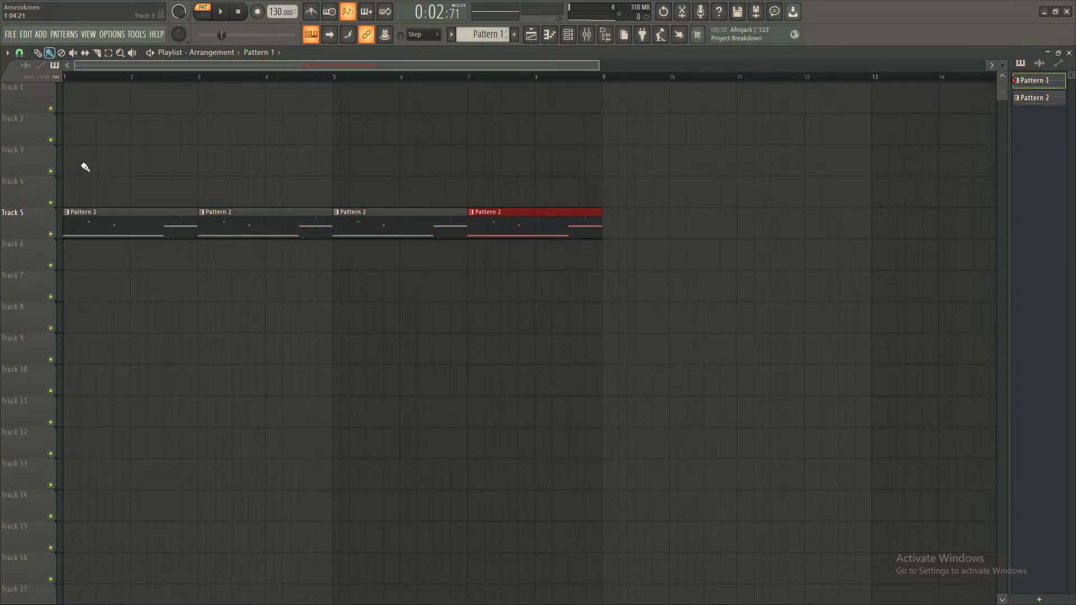
Place two Pattern 1 clips on playlist track 3, starting at bars 1 and 3
click(84, 169)
click(568, 36)
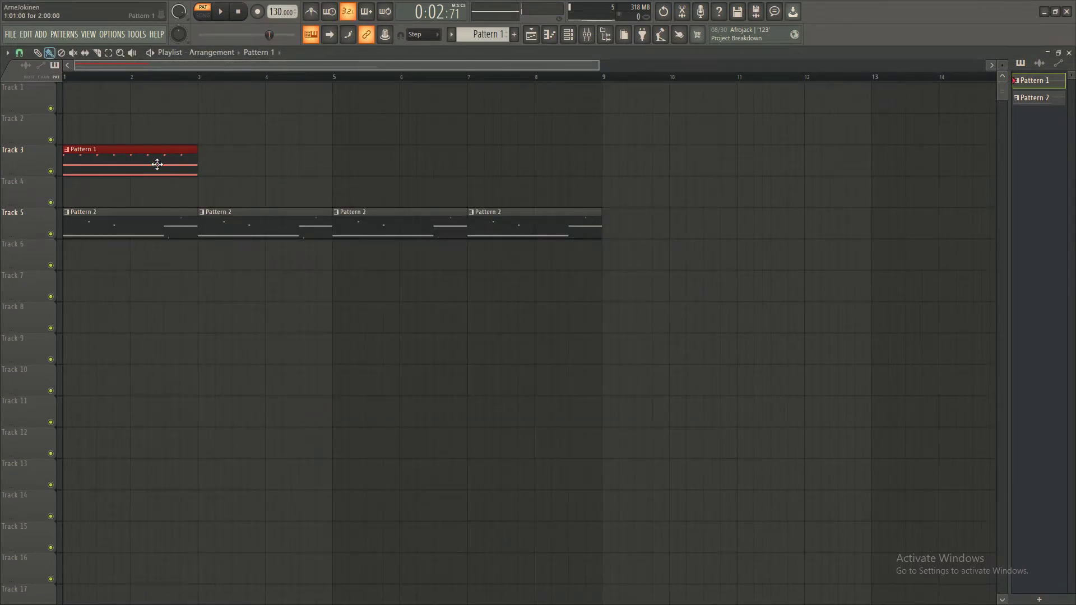
drag(206, 162, 290, 162)
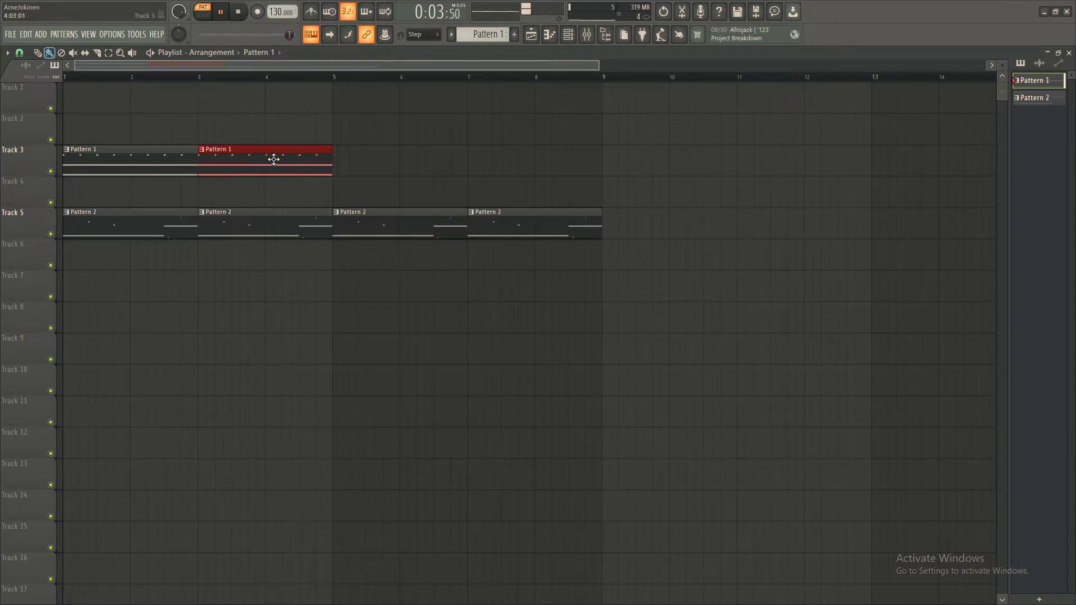
Switch to song mode, start playback, and add Pattern 1 clips at bars 5 and 7 on track 3
click(204, 15)
key(space)
click(336, 164)
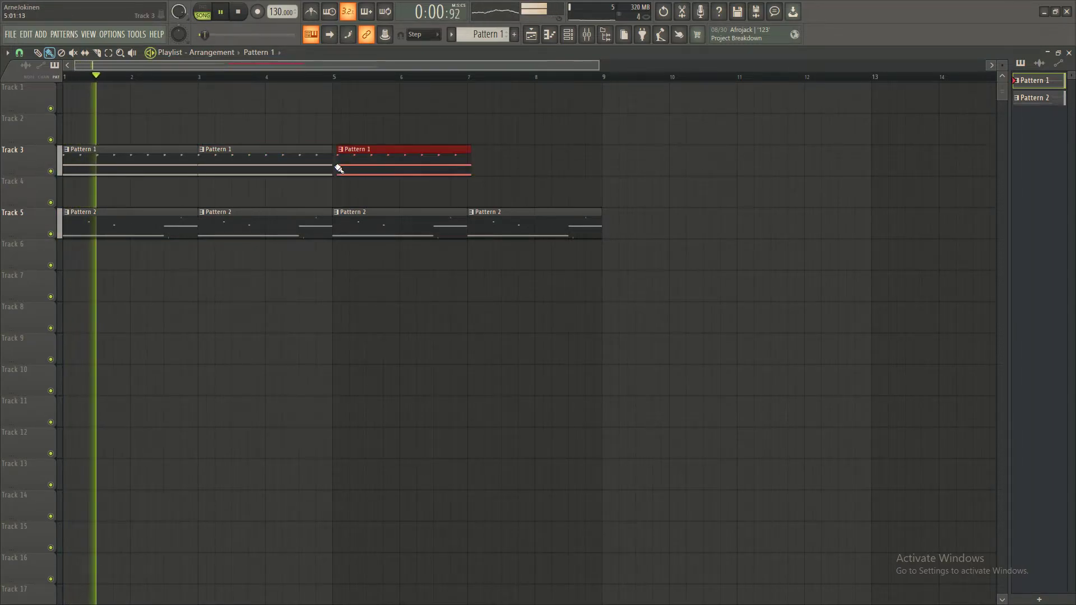
key(F6)
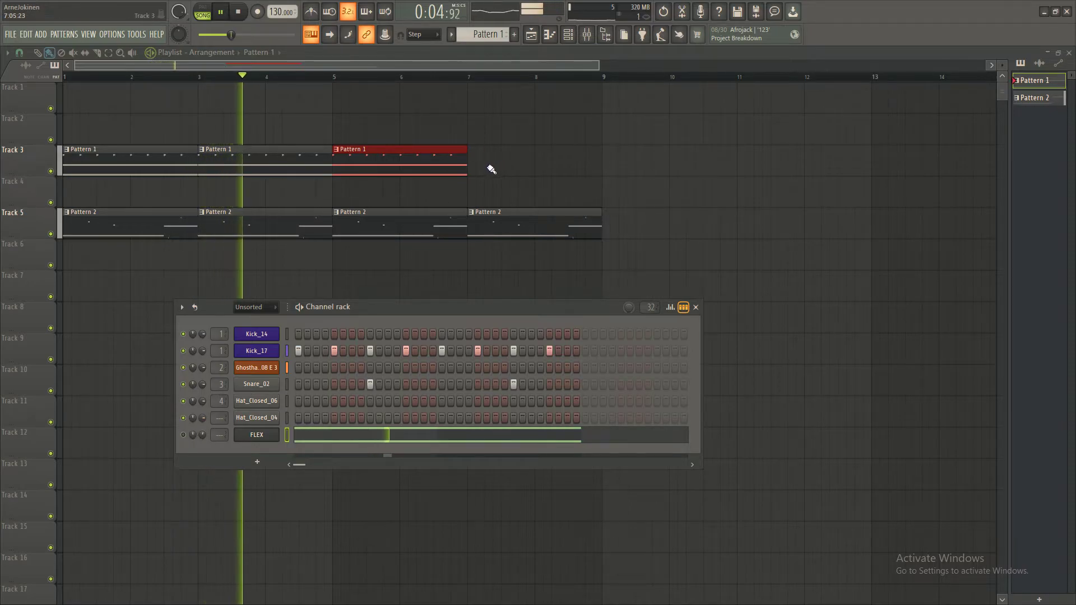
click(511, 165)
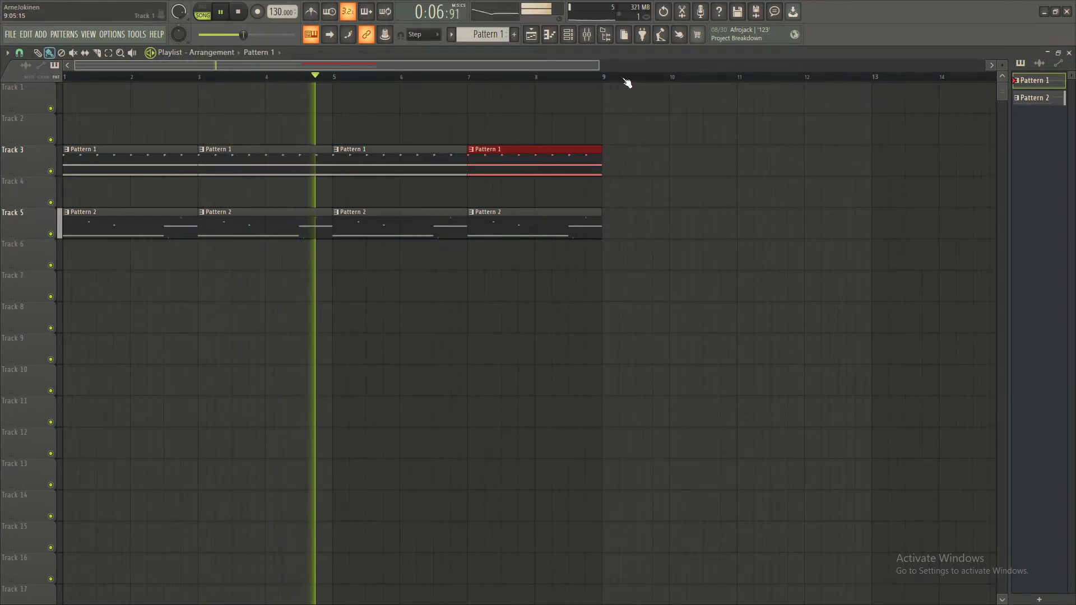
Select the 808 mixer track and toggle its Fruity Limiter off and on during playback to compare the sound
click(568, 34)
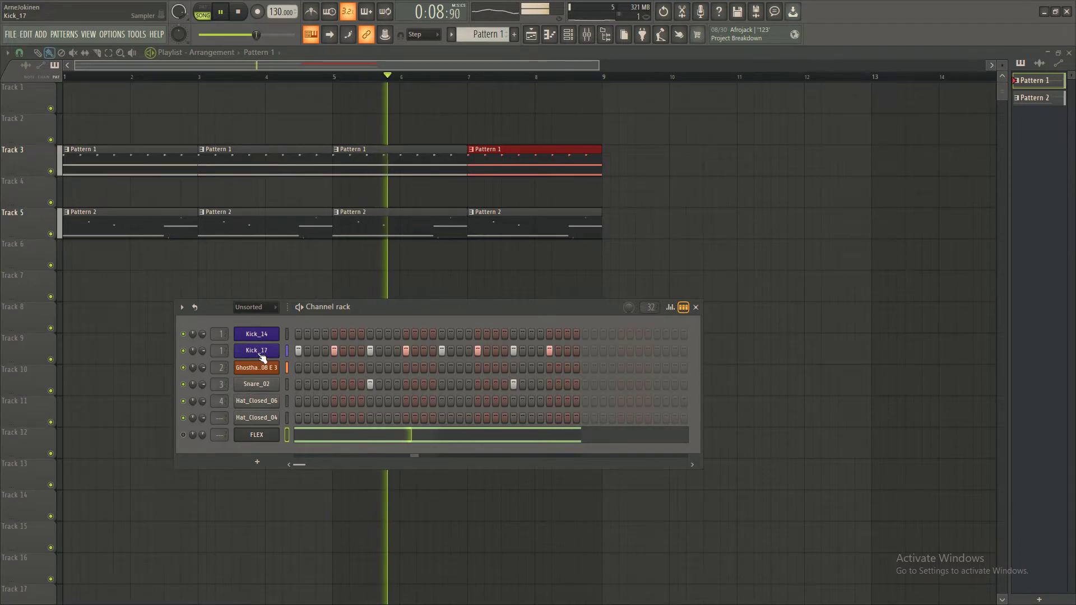
click(256, 351)
click(586, 34)
click(228, 193)
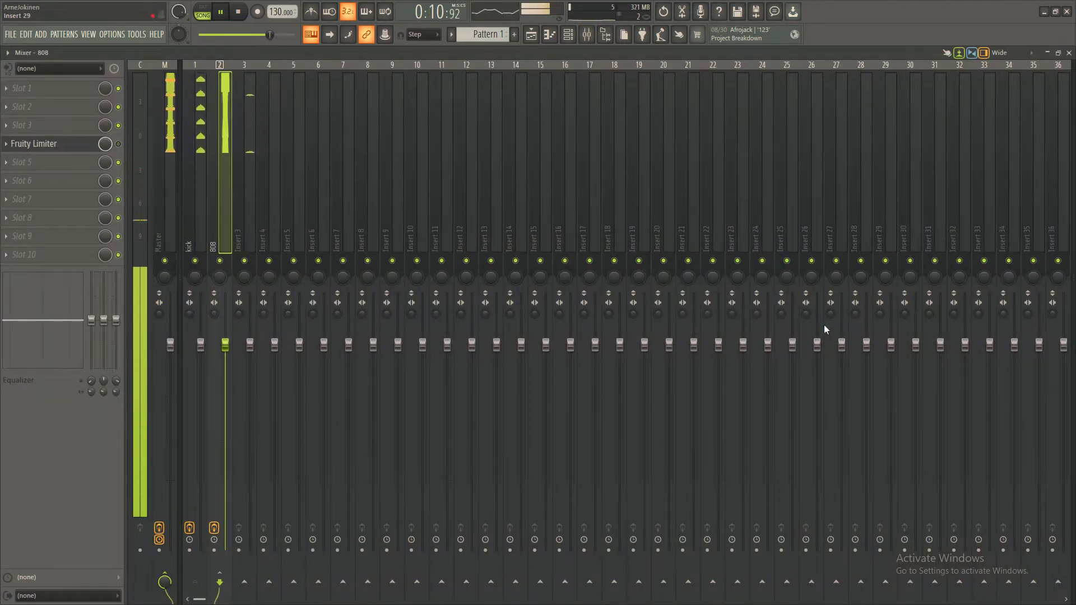
click(119, 144)
click(119, 144)
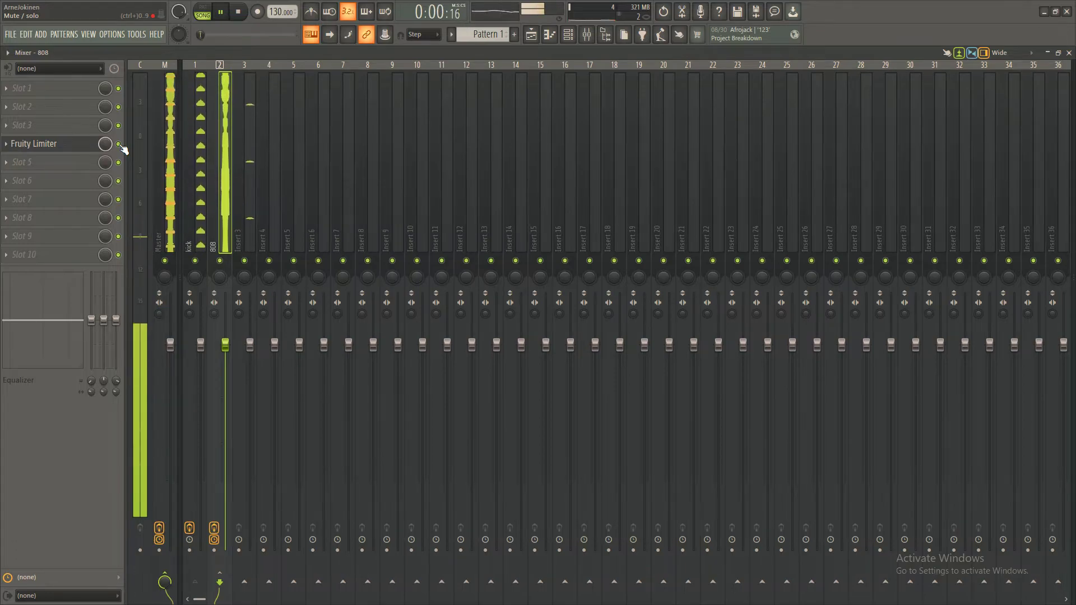
Stop playback and review the playlist arrangement, the 808 channel's volume control and its mixer track
click(568, 35)
mouse_move(442, 308)
mouse_down()
mouse_move(448, 283)
mouse_move(457, 303)
mouse_up()
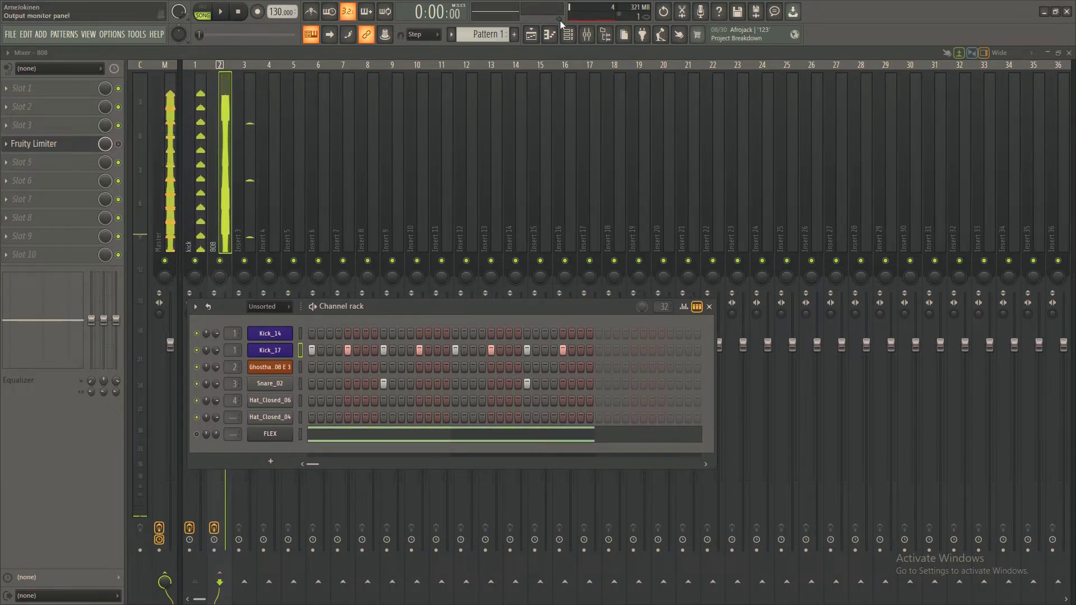
click(533, 35)
key(space)
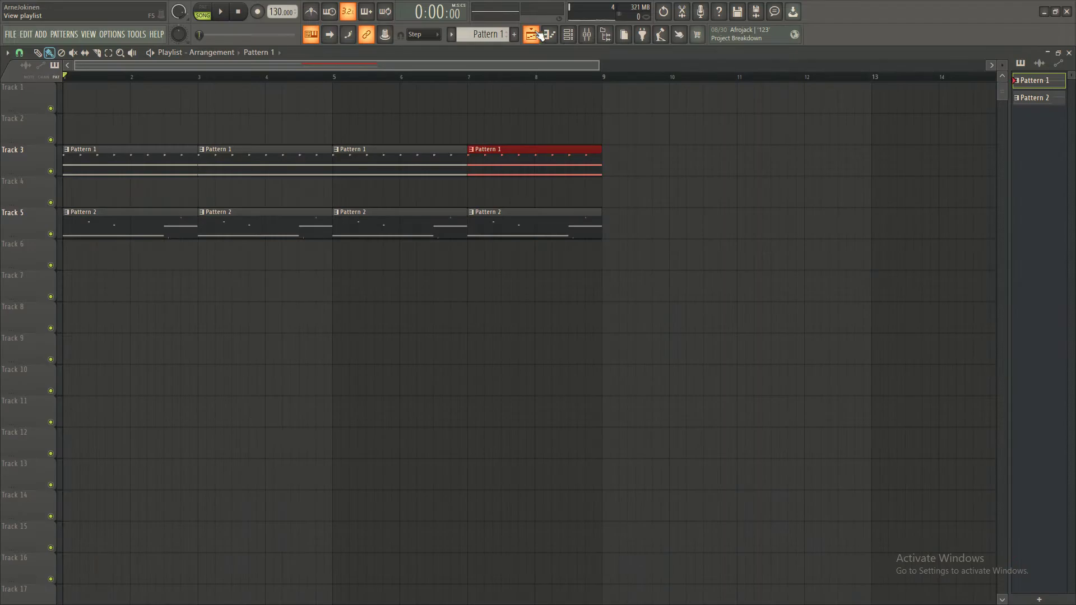
click(575, 34)
click(274, 371)
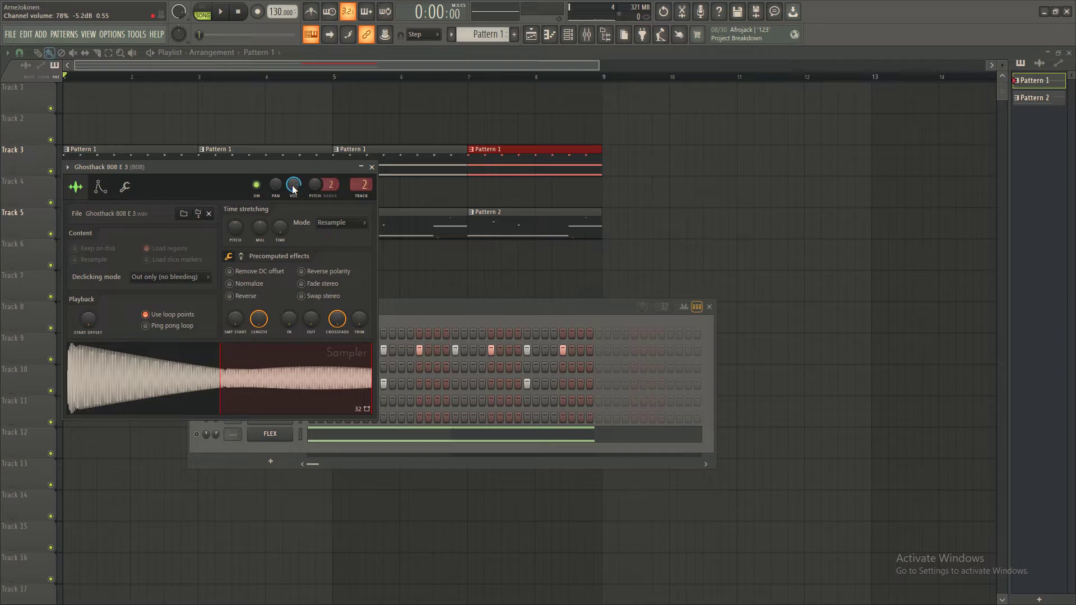
click(599, 38)
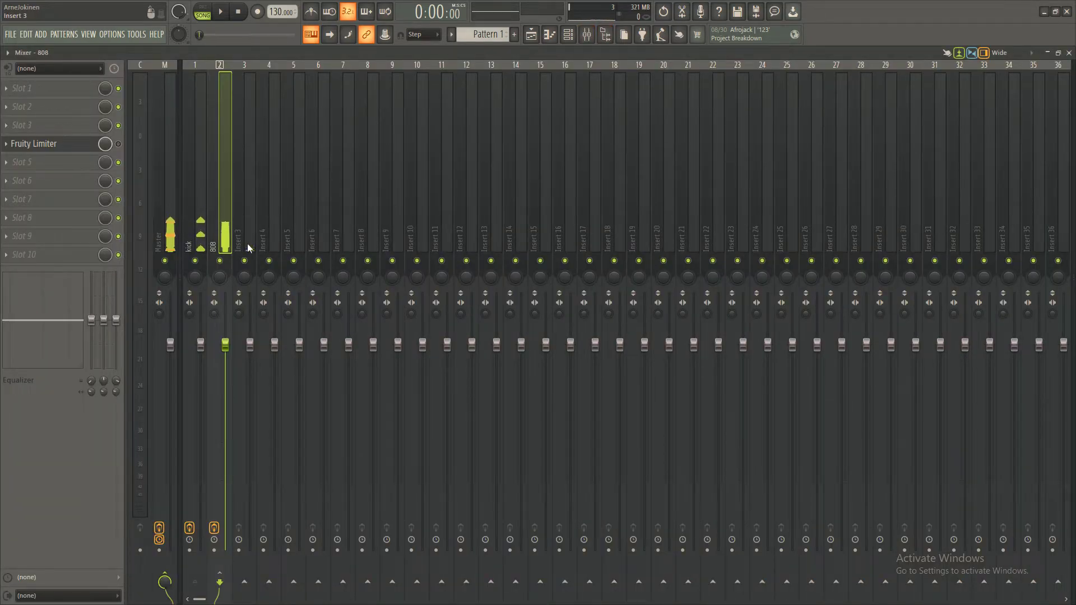
click(578, 35)
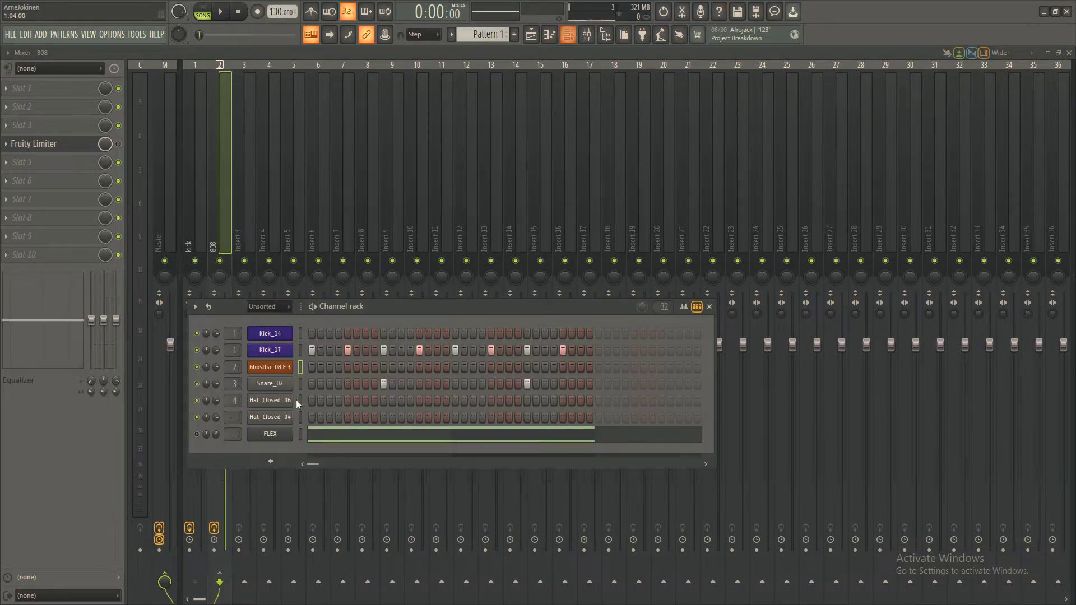
Create an automation clip for the 808 mixer track's volume and place another instance on playlist track 6 at bar 1
click(297, 55)
right_click(226, 346)
click(308, 429)
click(531, 34)
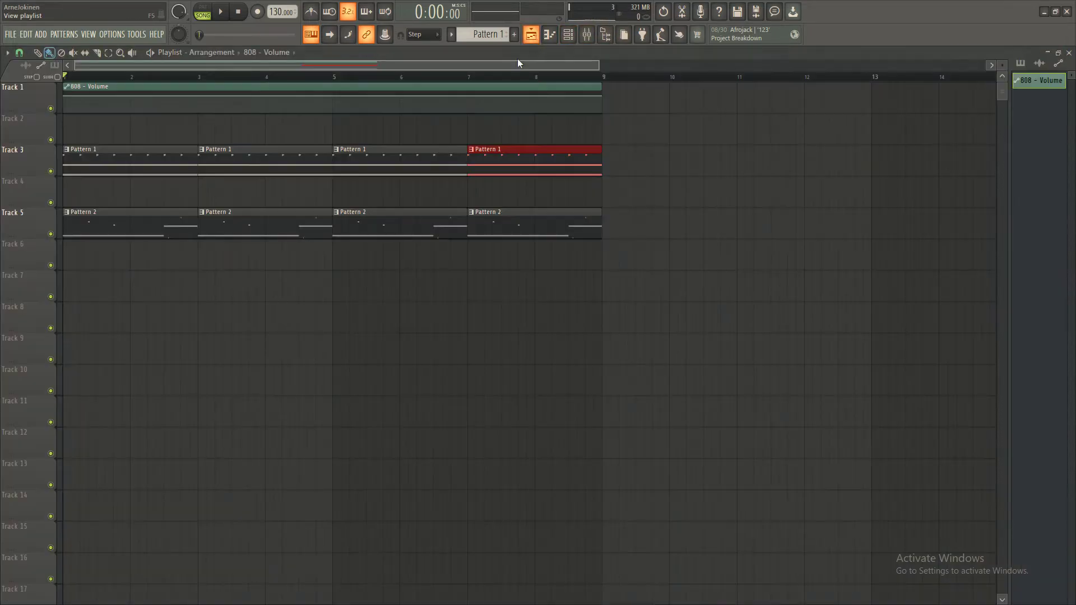
click(223, 315)
drag(207, 298, 84, 235)
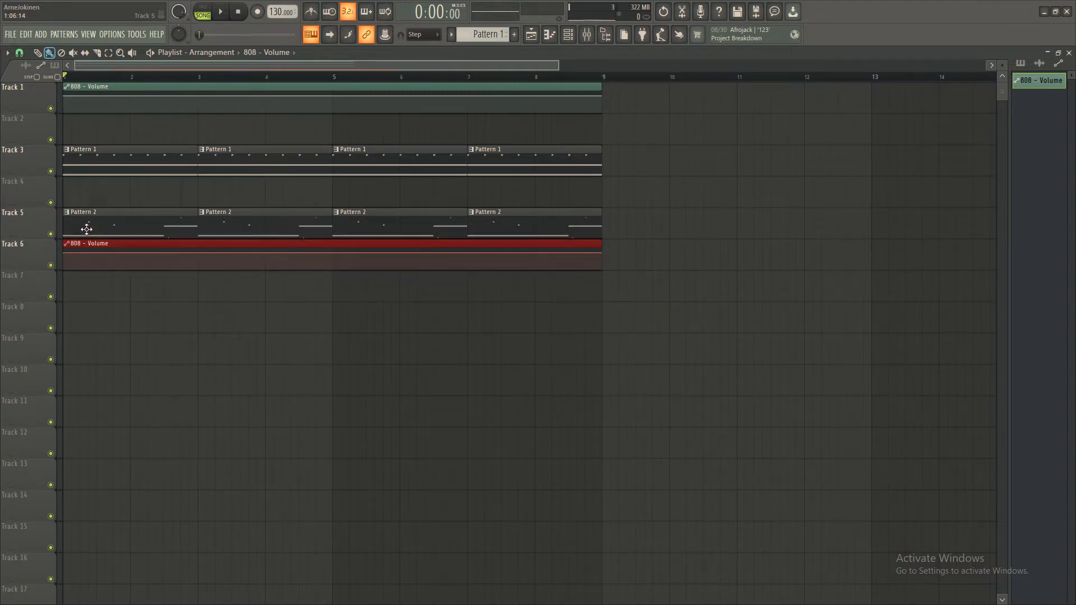
Shorten the 808 - Volume automation clip to one beat and delete its instance on track 1
drag(375, 65, 376, 43)
drag(275, 66, 224, 67)
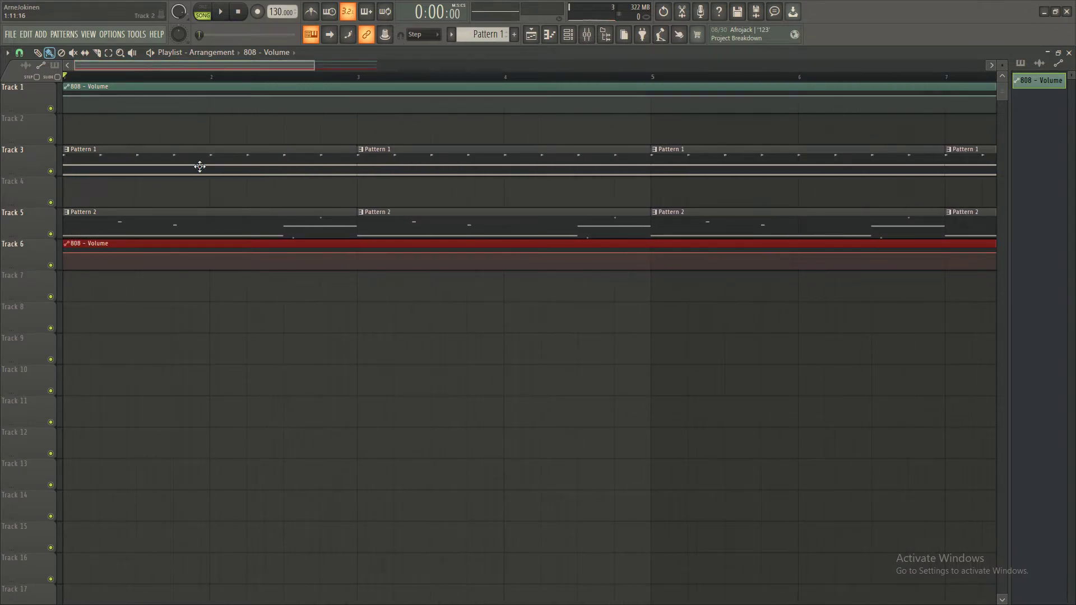
scroll(166, 129, down, 2)
drag(764, 256, 145, 255)
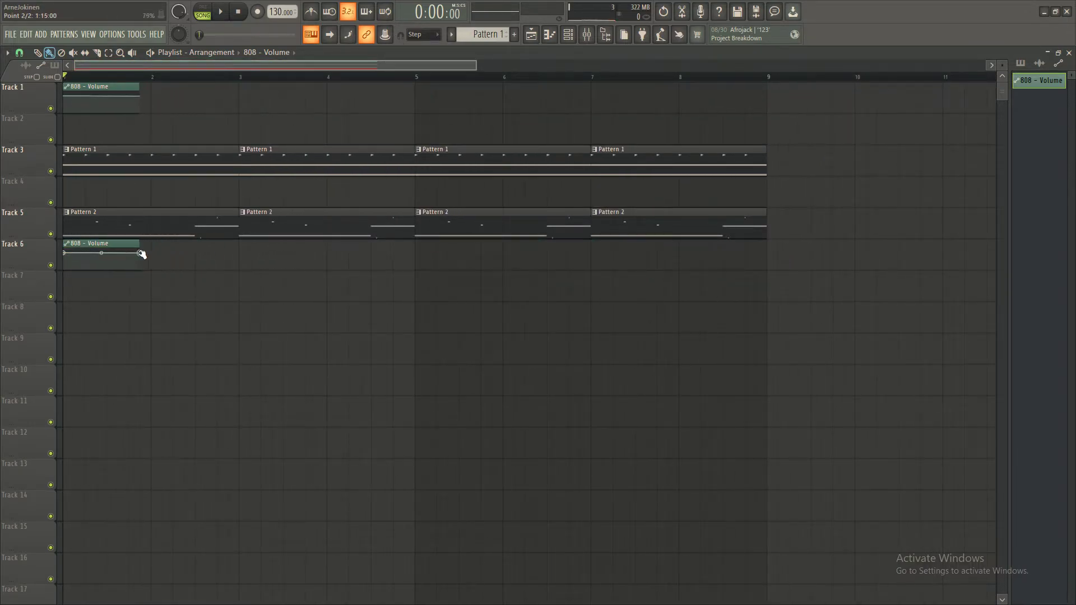
scroll(252, 99, up, 2)
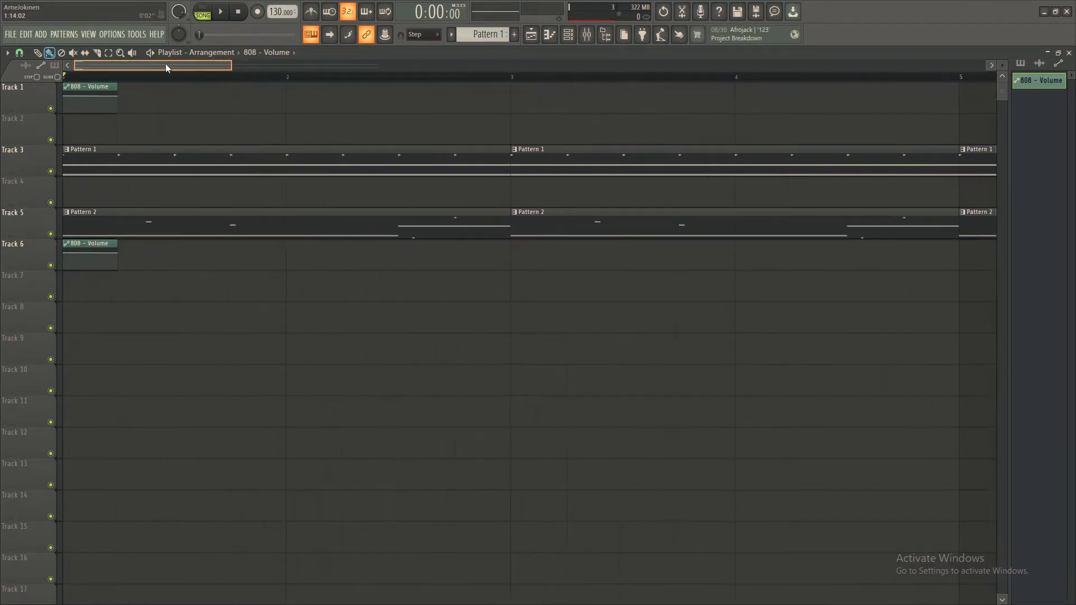
right_click(104, 86)
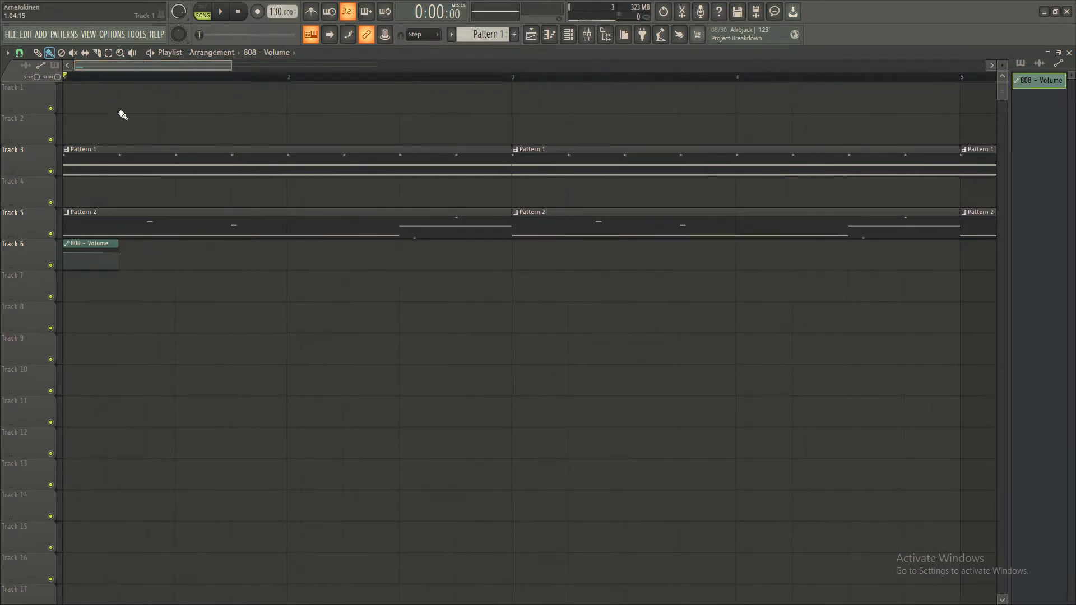
Lower the start point of the 808 - Volume clip on track 6 to near silence and bend the rise into a curve
scroll(89, 269, up, 2)
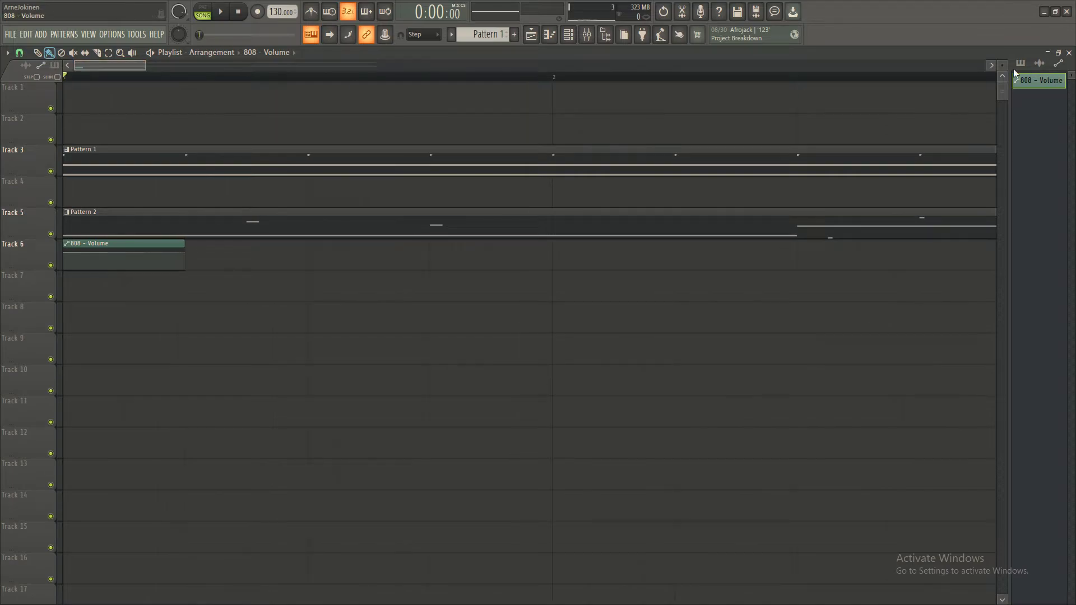
drag(998, 68, 998, 135)
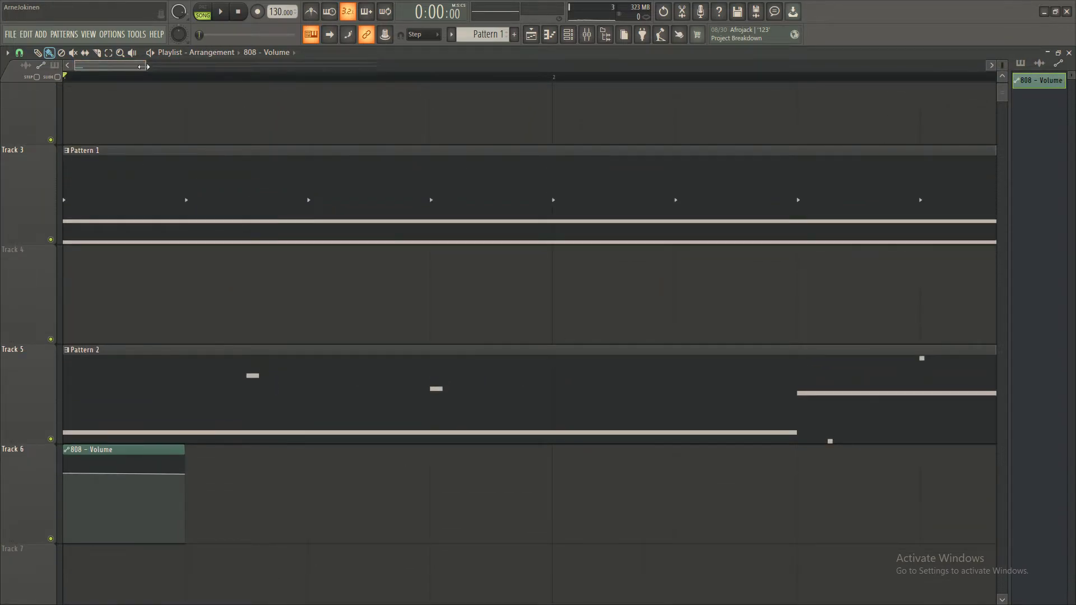
drag(66, 475, 54, 502)
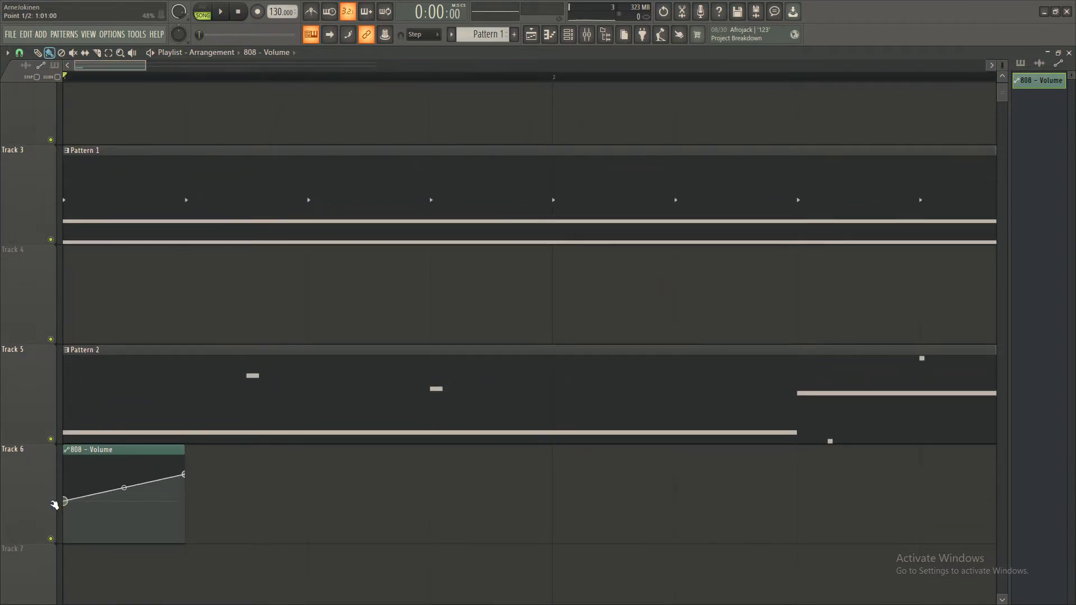
drag(187, 475, 129, 469)
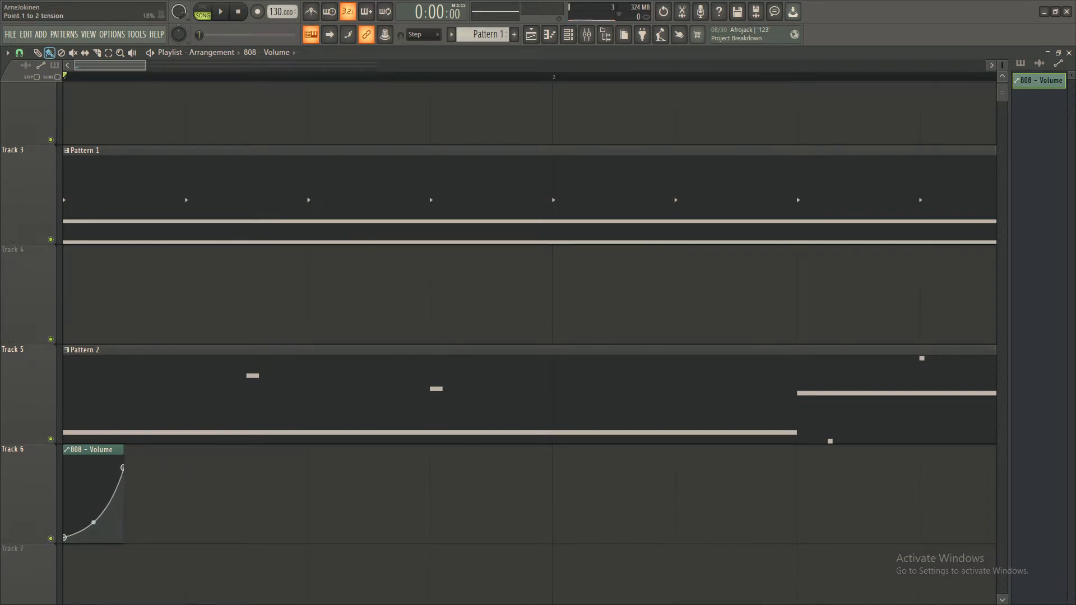
Restore the 808 - Volume curve to one beat with an added point near 74% at 1:02:00, and place a second instance after it
drag(122, 449, 188, 449)
drag(119, 473, 184, 464)
right_click(124, 481)
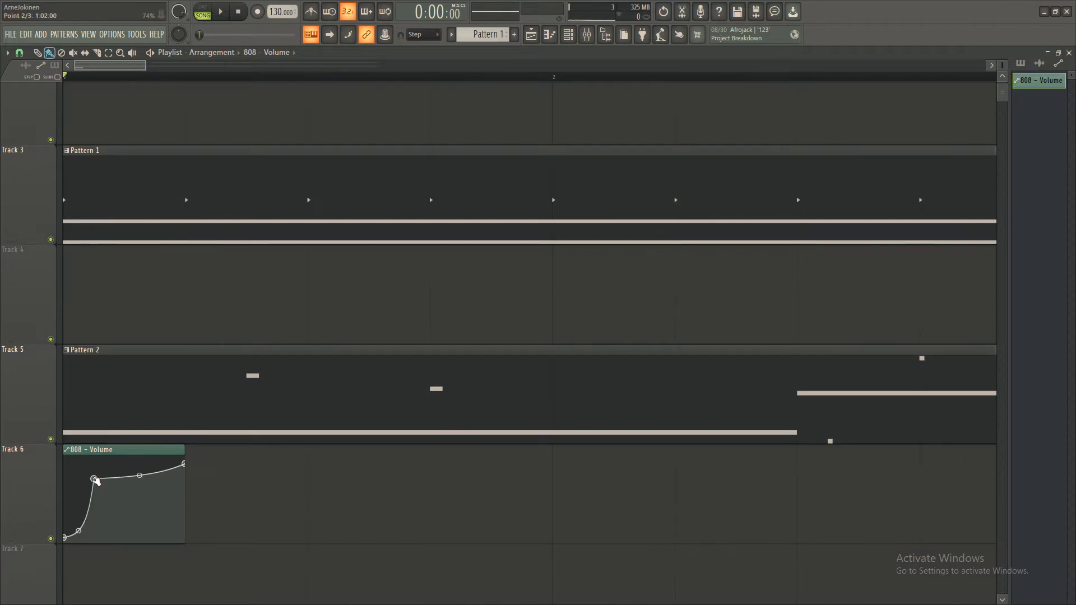
click(189, 468)
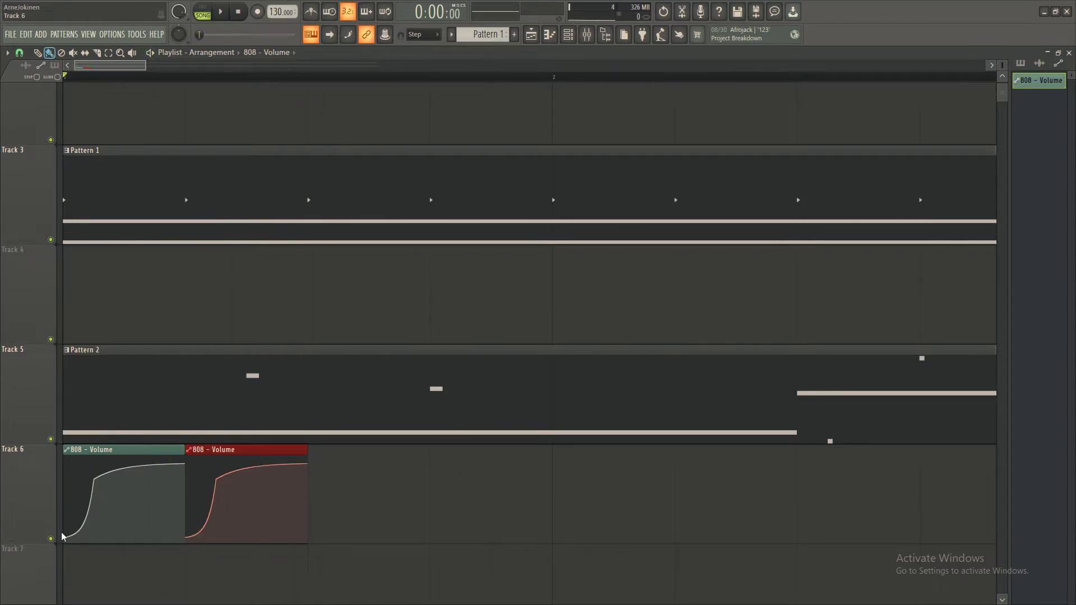
Show the mixer as a smaller floating window over the playlist and play the song to watch the 808 fader
click(586, 36)
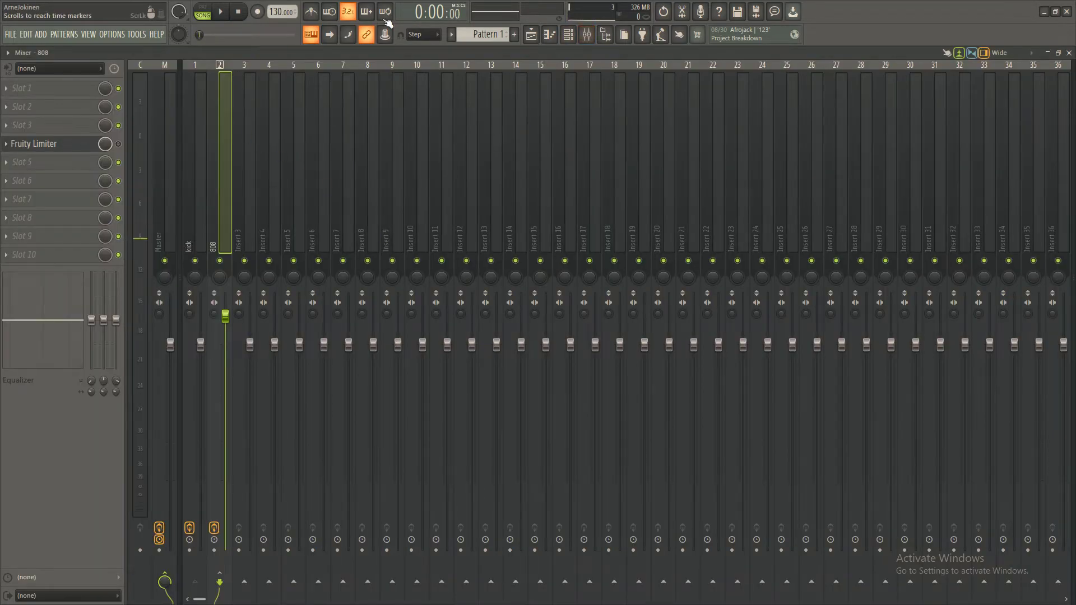
double_click(852, 50)
drag(530, 275, 646, 155)
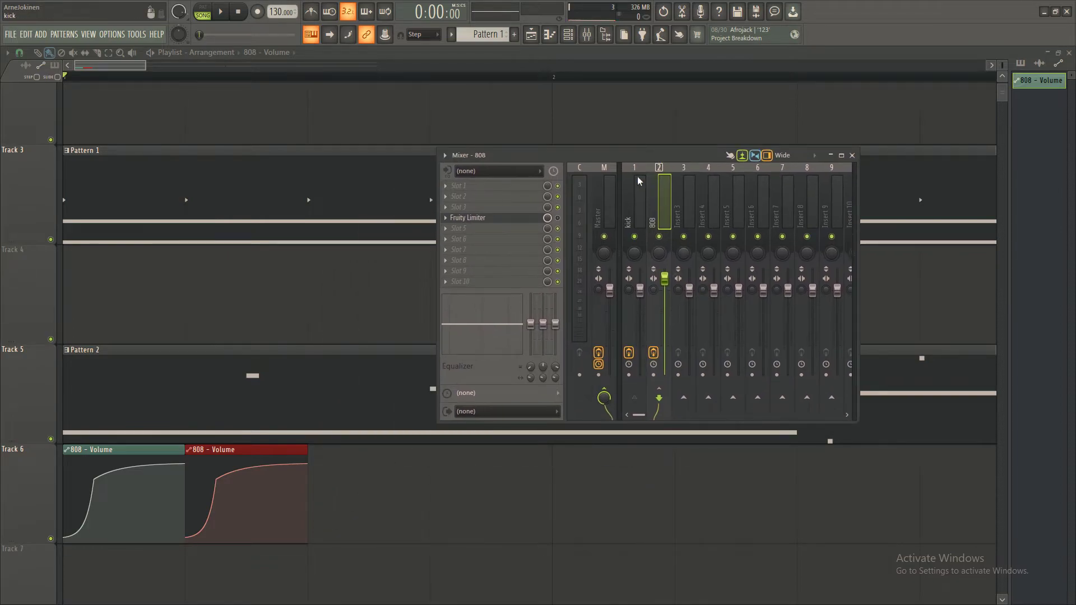
key(space)
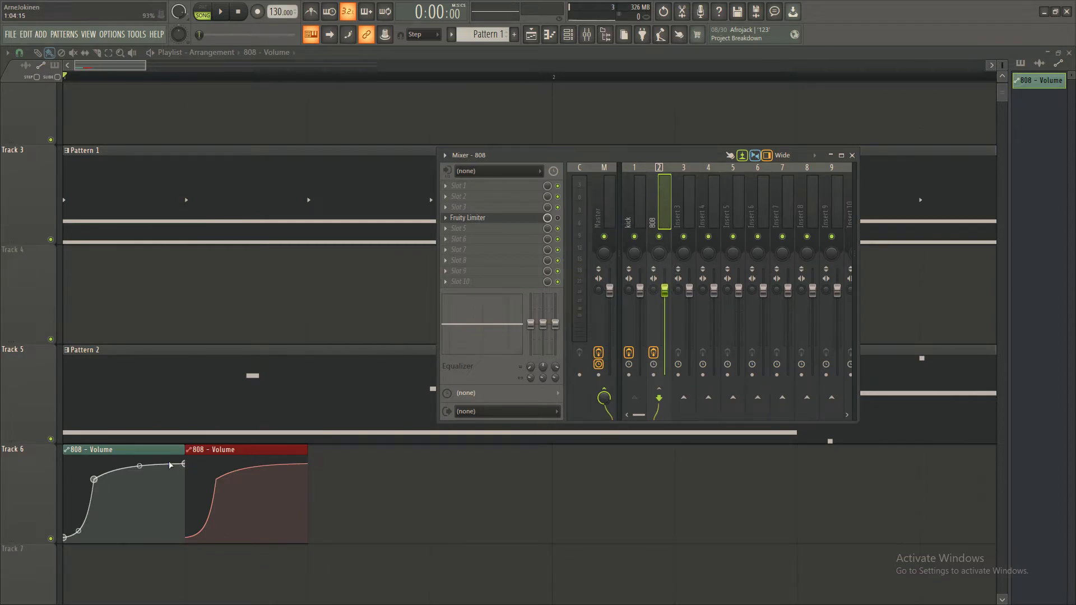
Lower the last point of the 808 - Volume curve to 76%, keeping it at the end of the beat (1:05:00)
mouse_move(182, 468)
mouse_down()
mouse_move(188, 461)
mouse_move(181, 475)
mouse_up()
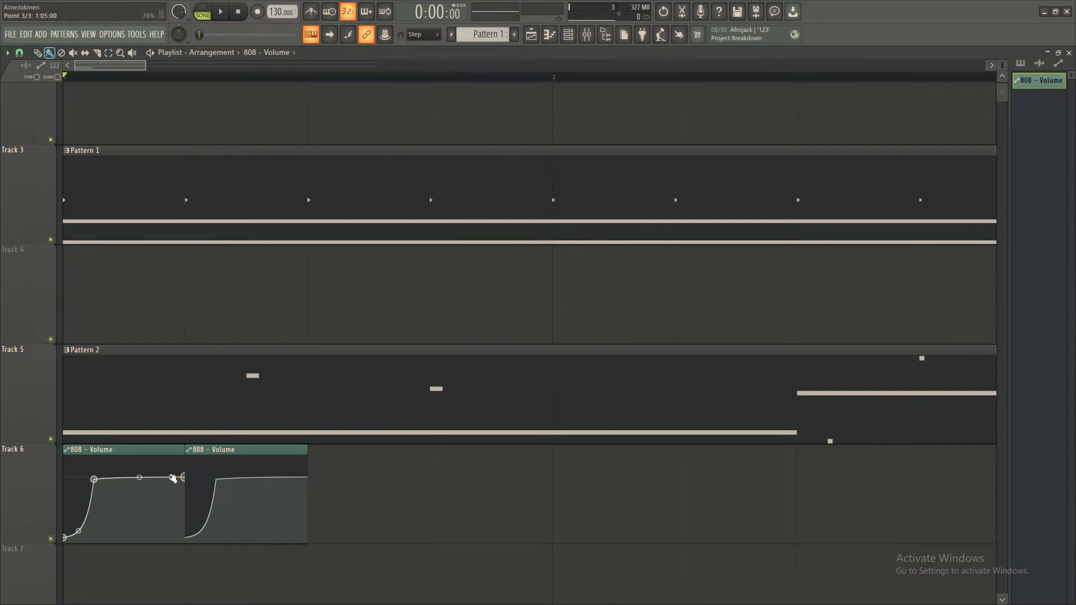
drag(173, 478, 172, 479)
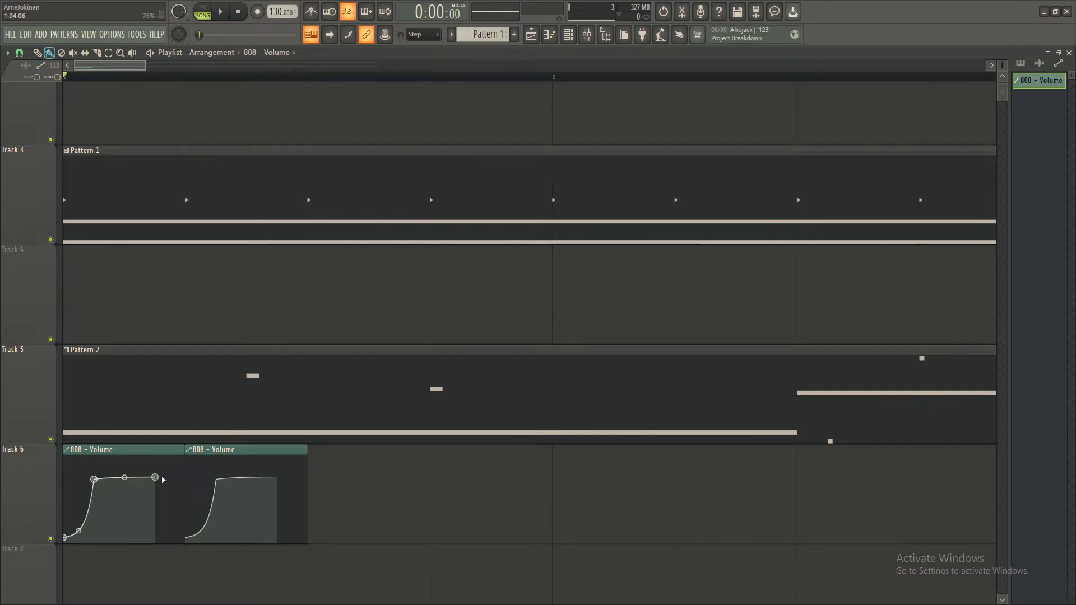
drag(170, 478, 178, 476)
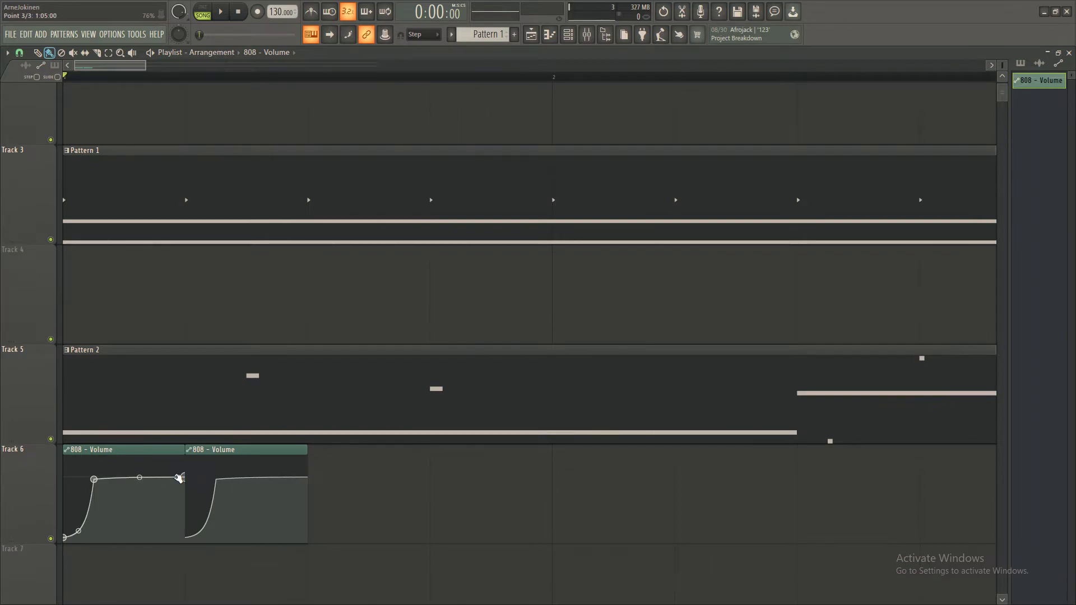
Play the song with the mixer shown and examine how the 808 fader follows the volume curve
key(space)
key(F9)
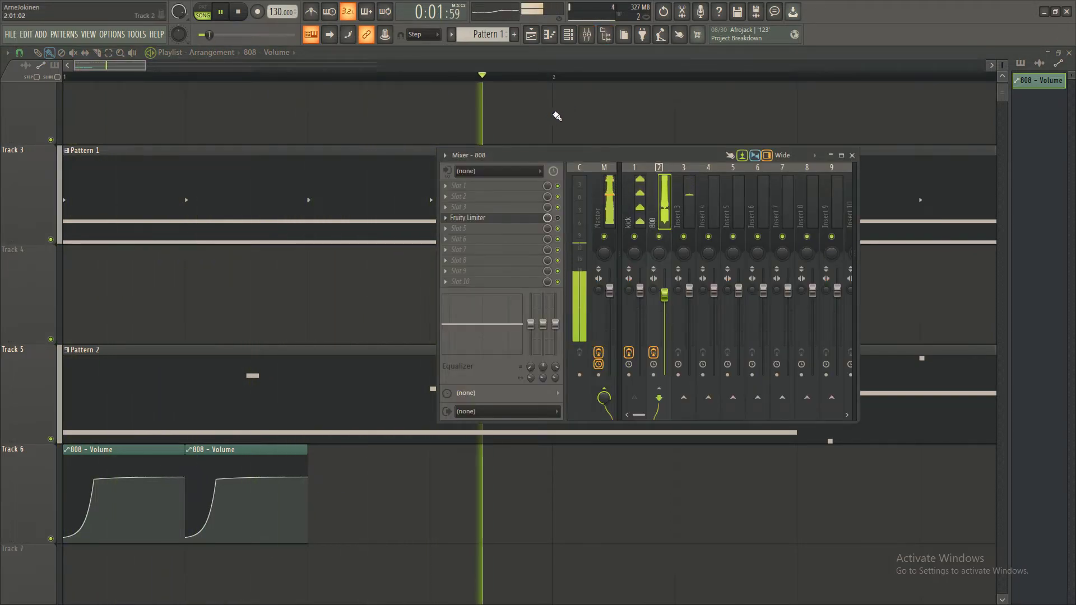
key(space)
key(F9)
mouse_move(251, 450)
mouse_down()
mouse_move(402, 451)
mouse_move(251, 451)
mouse_up()
key(space)
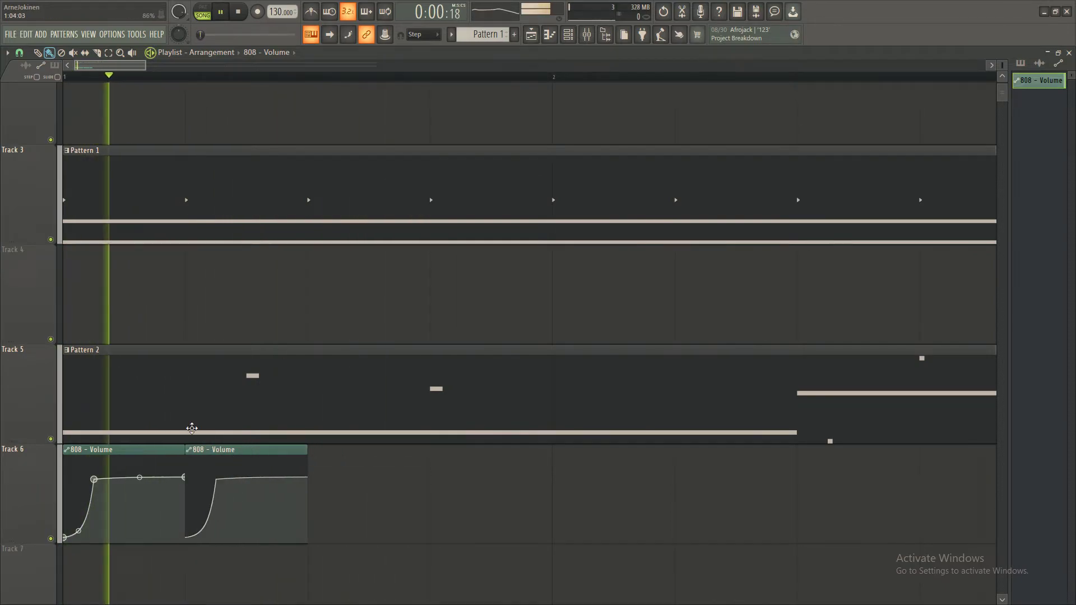
key(F9)
key(space)
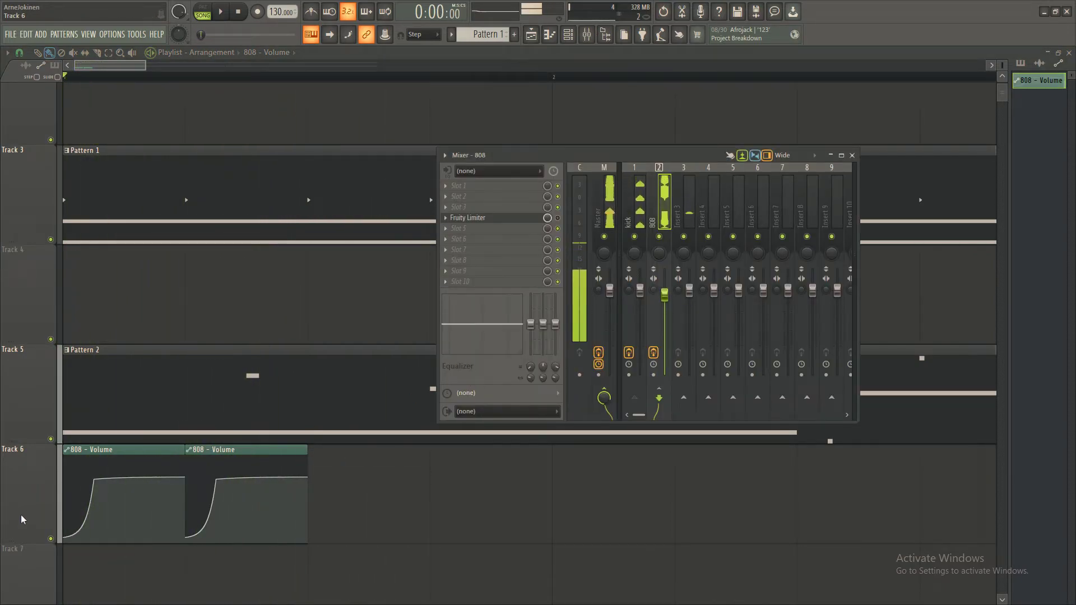
Move the middle point of the 808 - Volume curve to three quarters of the beat and audition the slower rise
key(F9)
key(space)
key(space)
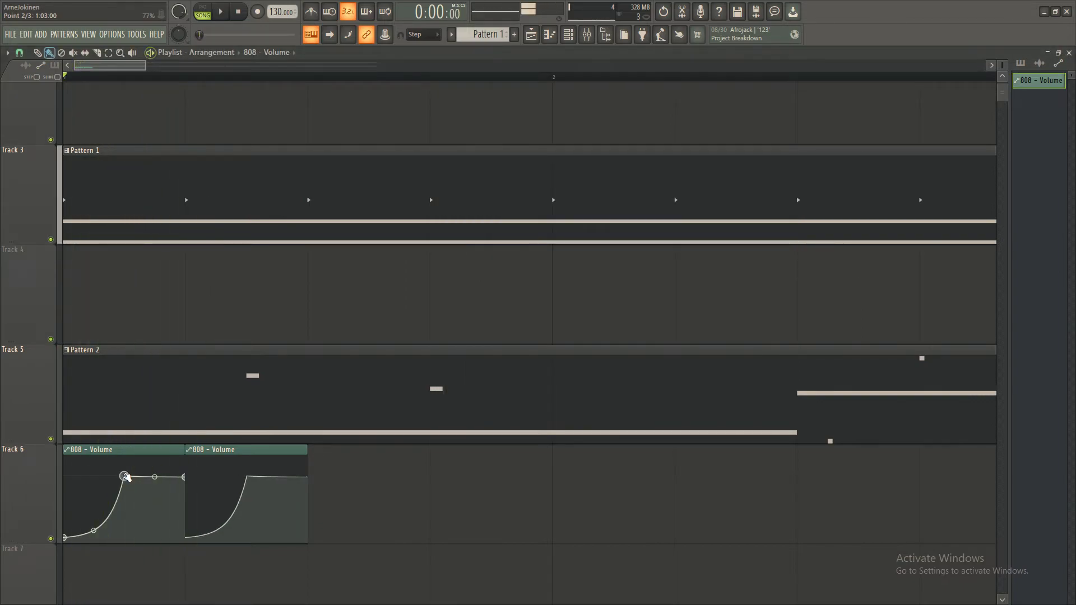
drag(124, 477, 153, 474)
key(space)
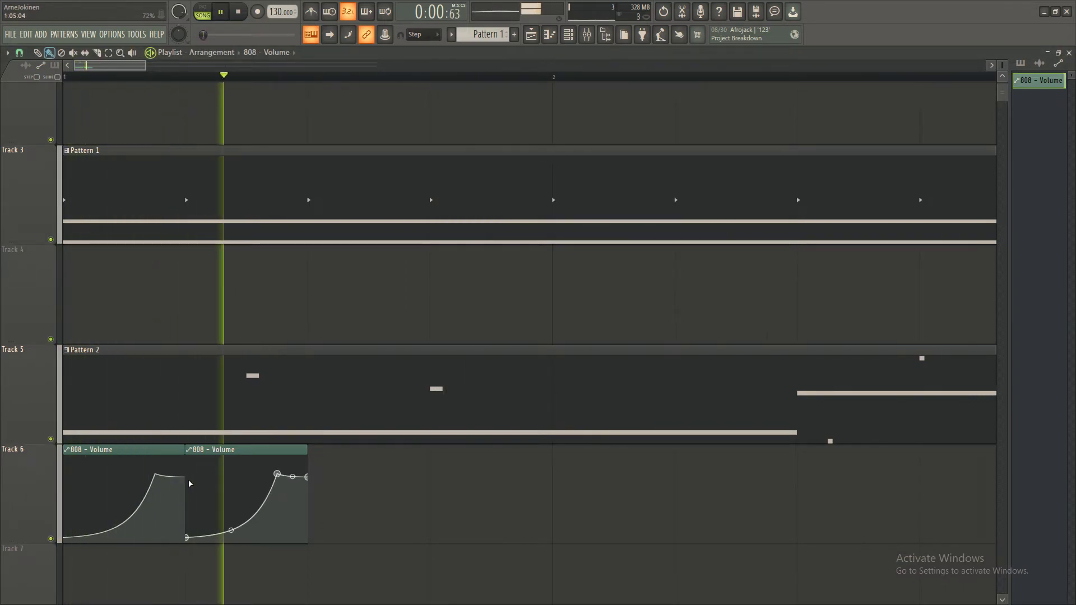
key(space)
Place six more 808 - Volume instances back to back on track 6 through the end of bar 2, auditioning the ducking
click(315, 460)
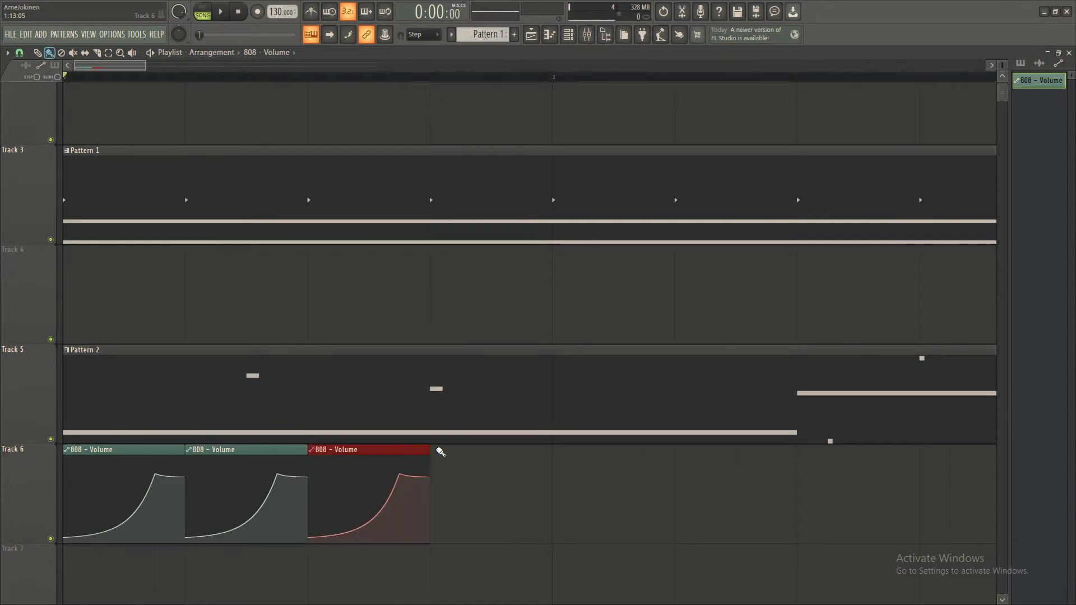
key(space)
click(440, 450)
click(643, 462)
click(680, 461)
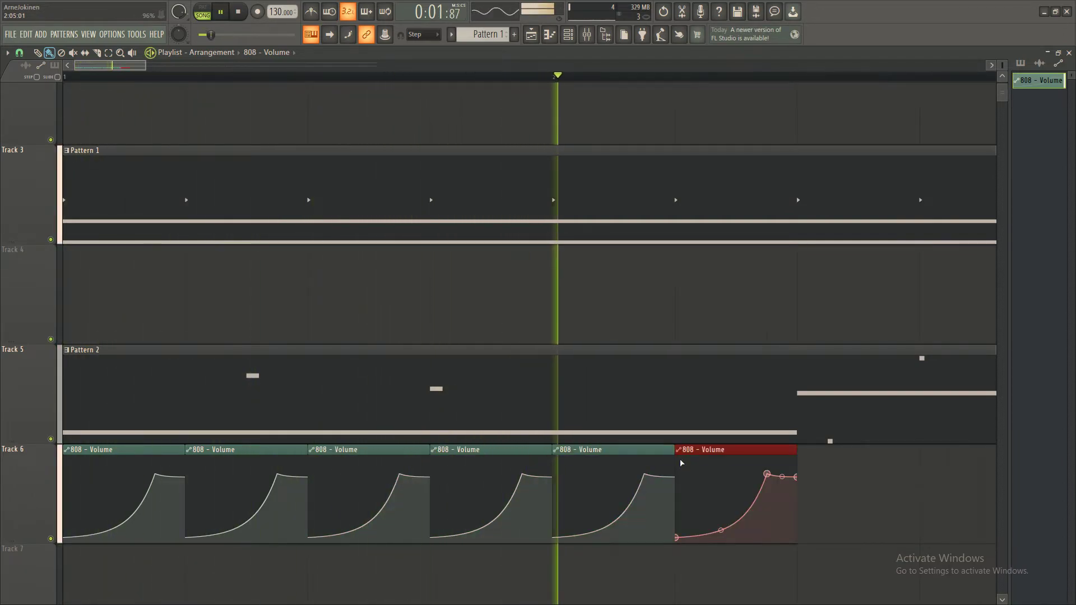
click(805, 463)
click(931, 461)
key(space)
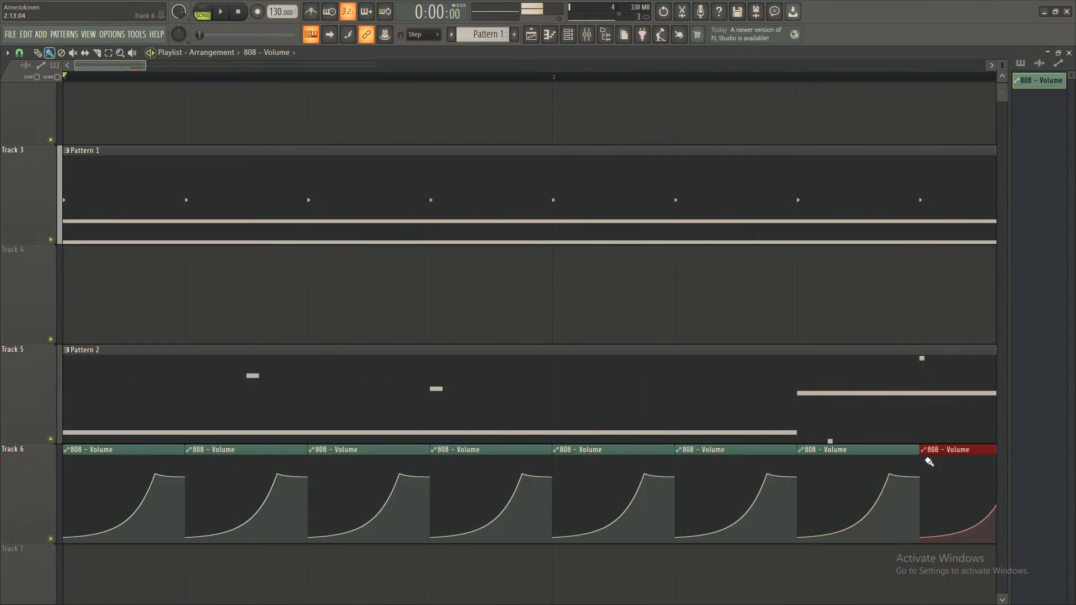
Show all channels in the channel rack and delete the 808 - Volume clips from playlist track 6
scroll(415, 315, down, 3)
click(580, 36)
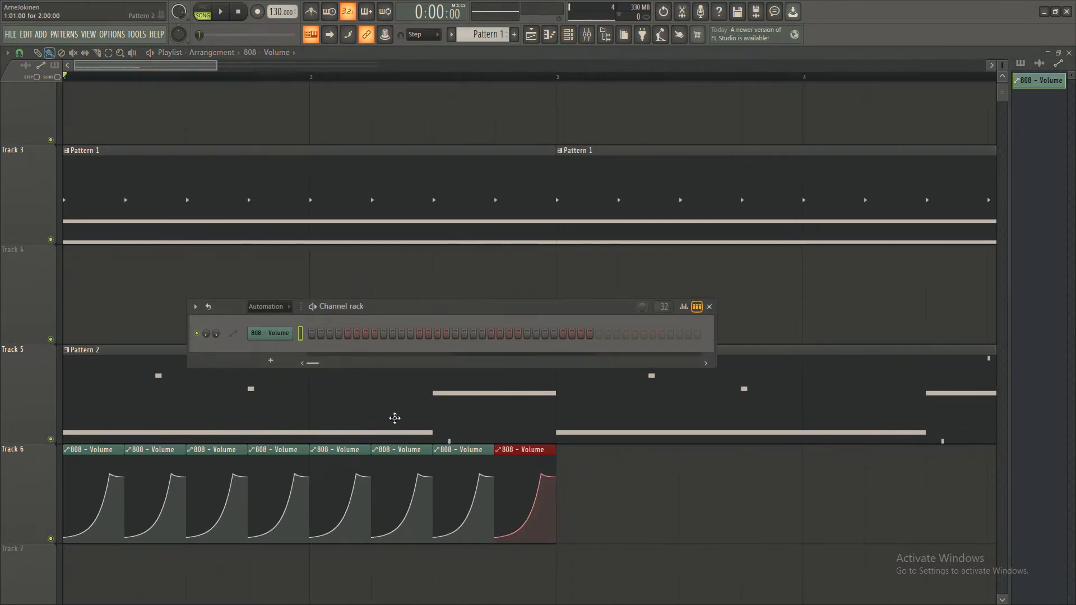
click(266, 307)
click(269, 314)
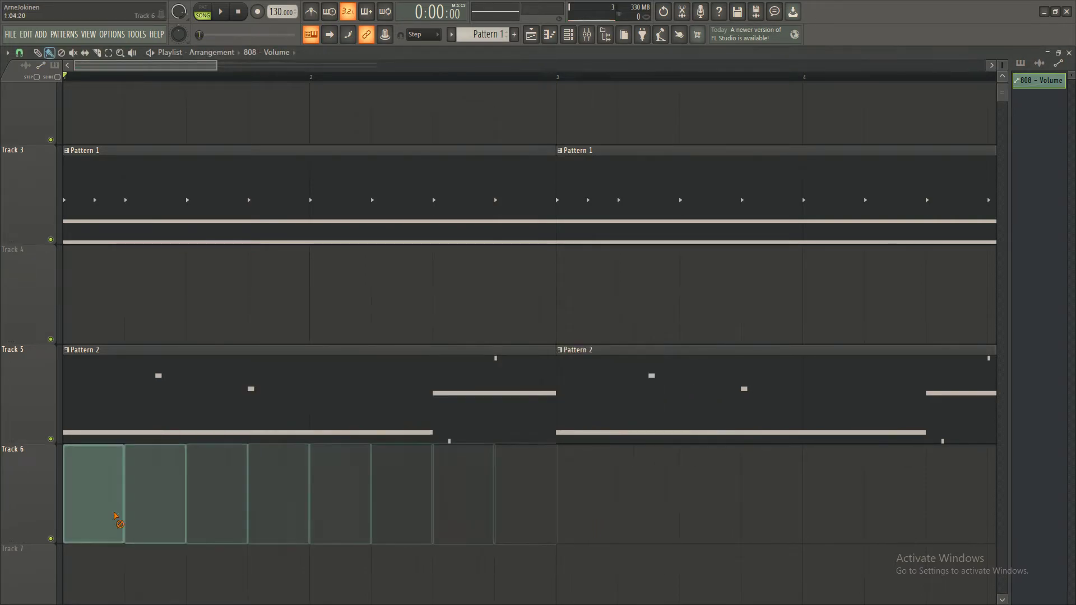
key(Delete)
Trigger the 808 - Volume channel on every fourth step to match Kick_17, and slightly deepen the rise curve in its automation editor
click(579, 41)
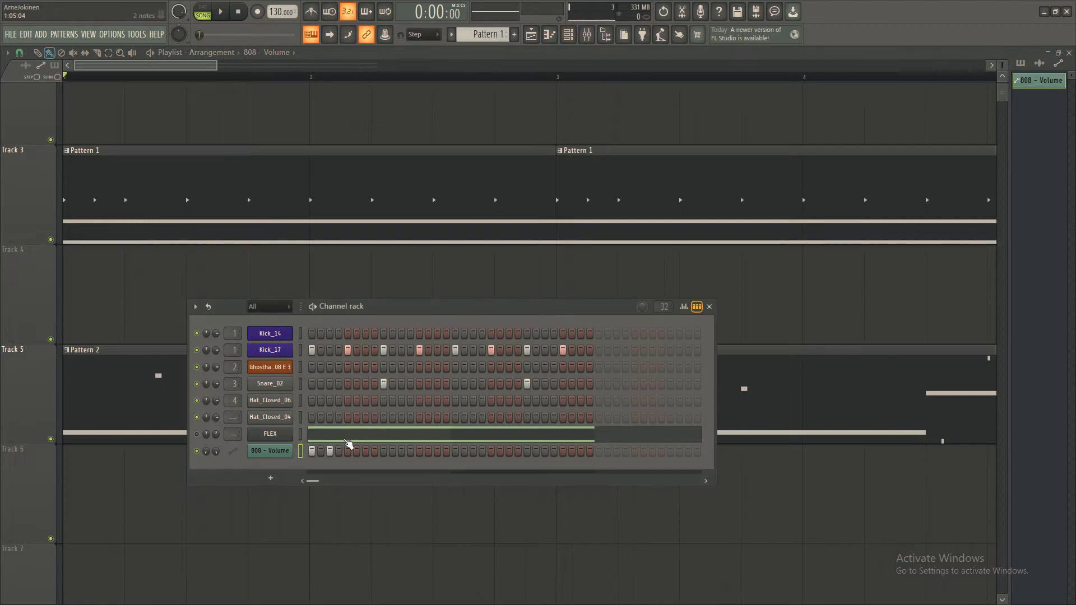
key(space)
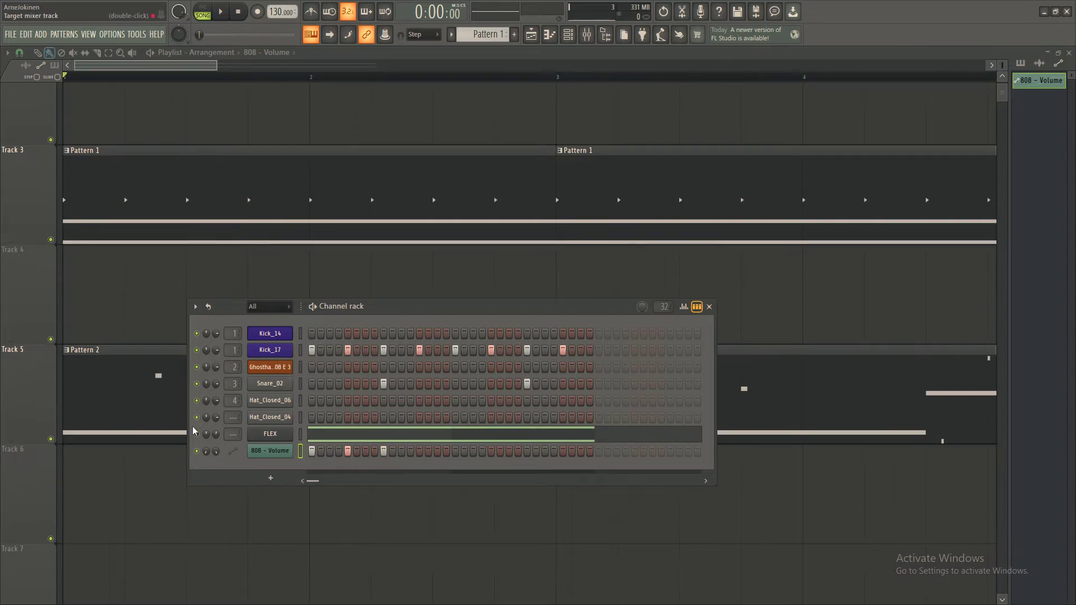
click(274, 452)
drag(234, 108, 367, 119)
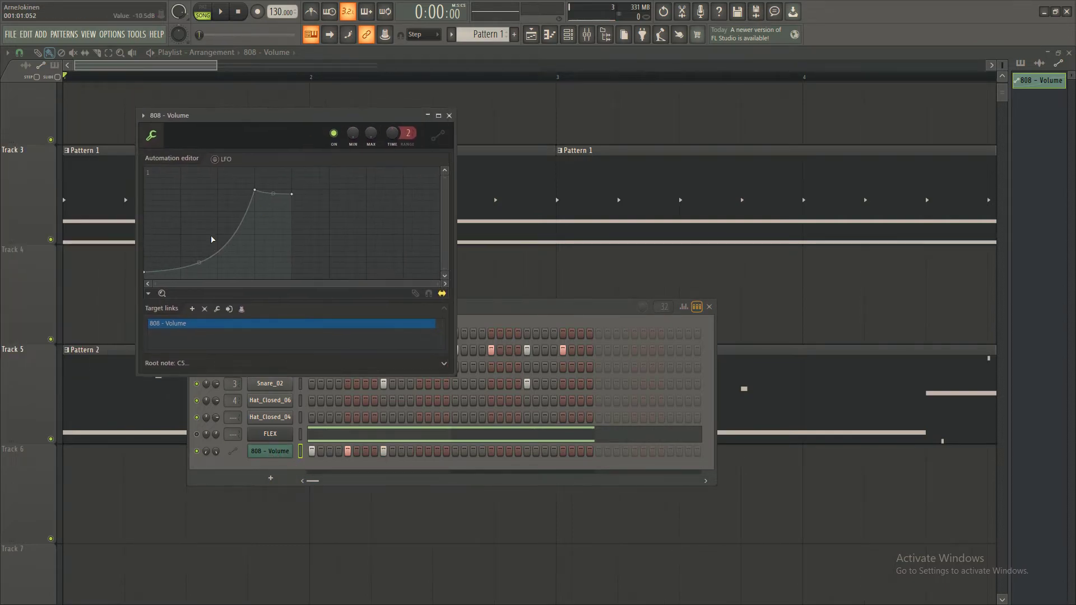
mouse_move(200, 262)
mouse_down()
mouse_move(200, 209)
mouse_move(199, 264)
mouse_up()
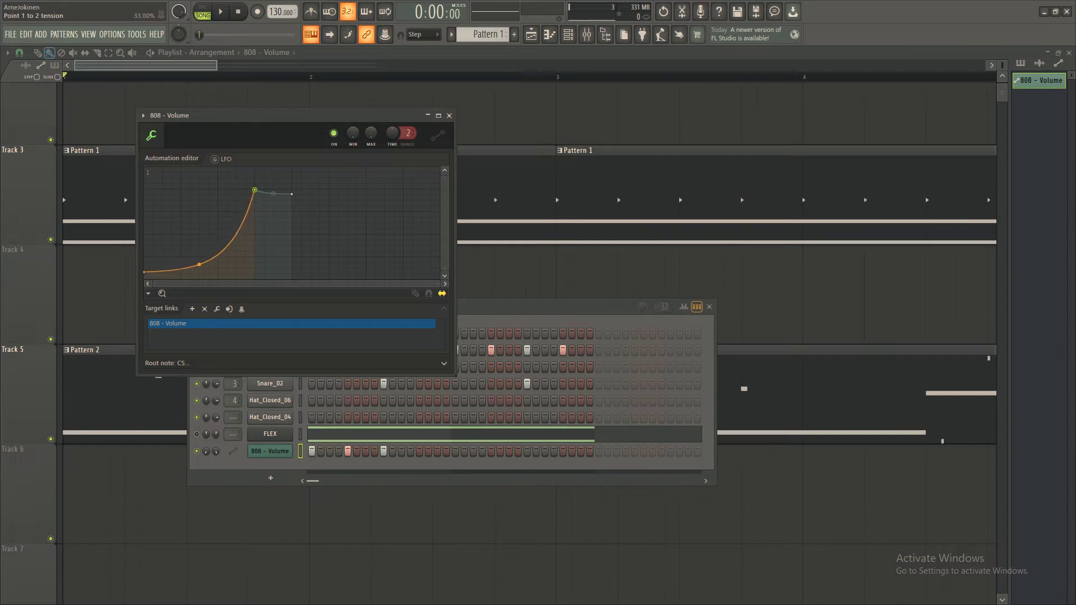
click(501, 312)
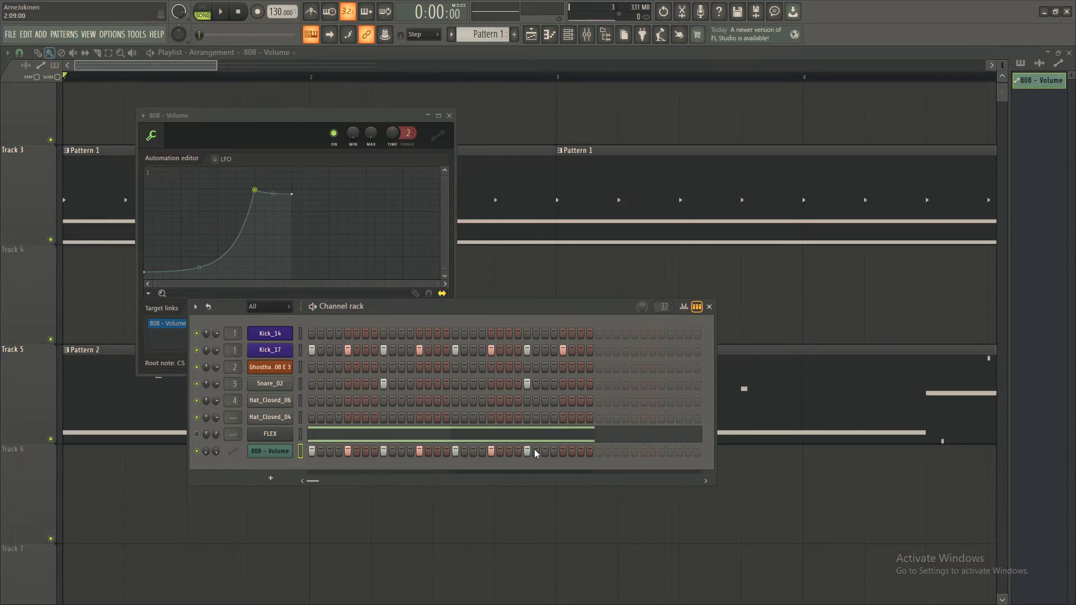
Try a straight rise on the 808 - Volume envelope during playback, and bend it back into a steep curve
key(space)
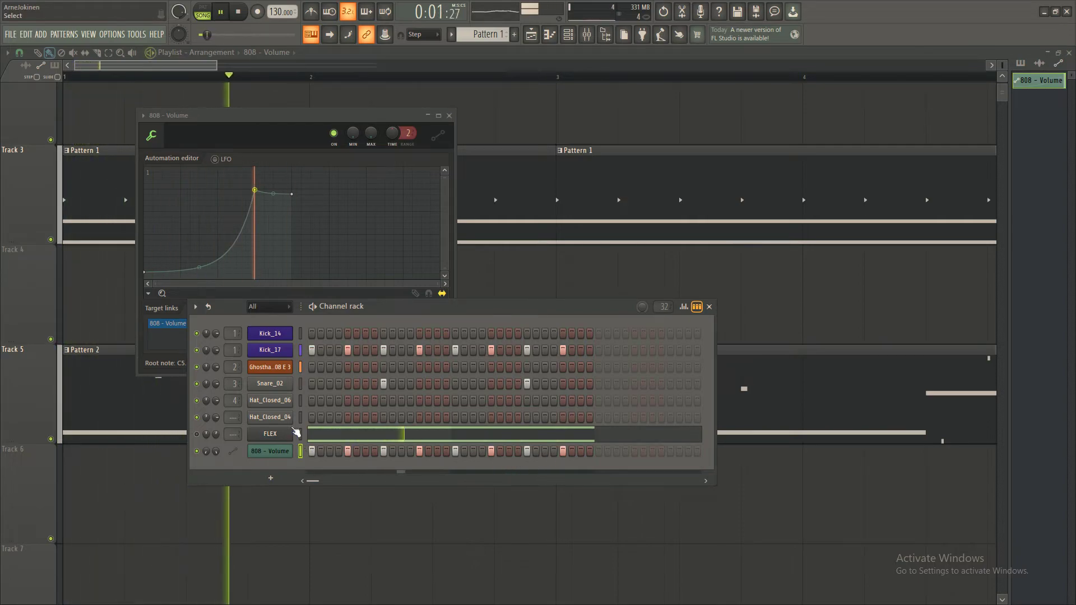
drag(199, 268, 200, 244)
right_click(200, 244)
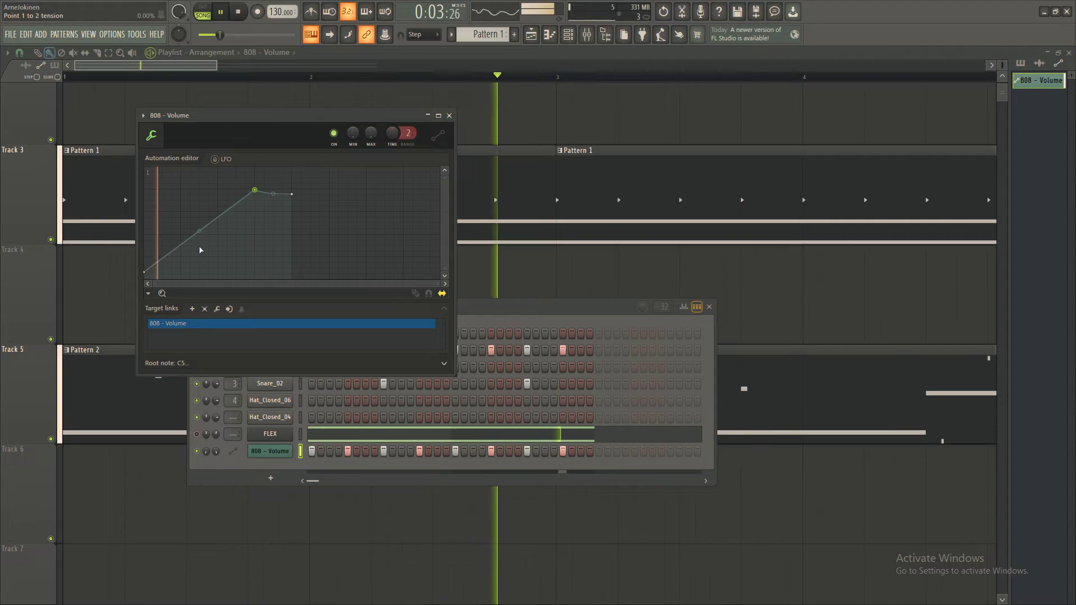
right_click(254, 190)
click(243, 200)
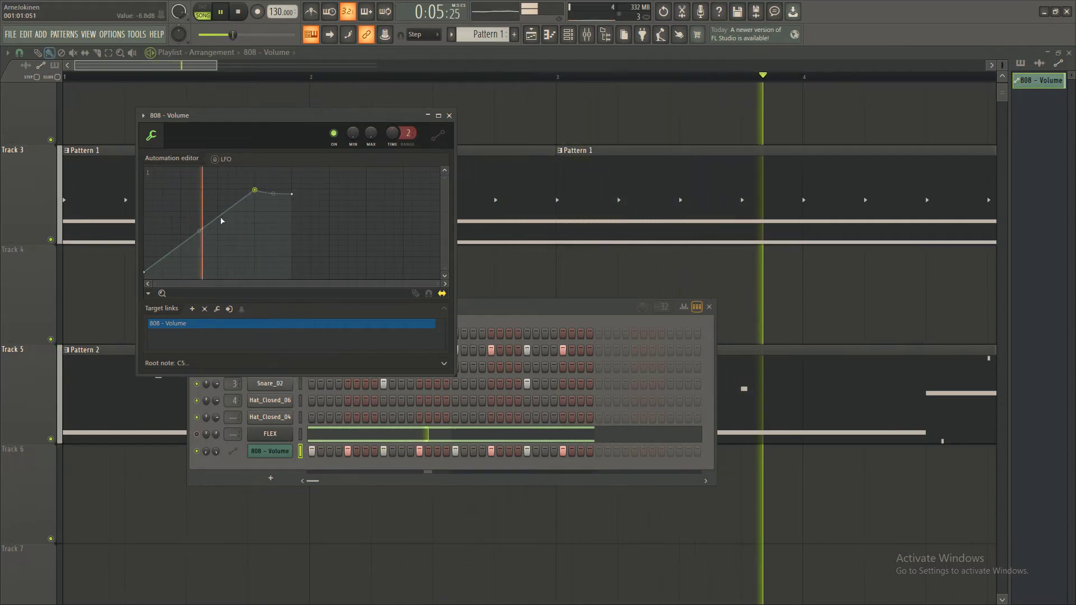
drag(199, 231, 200, 265)
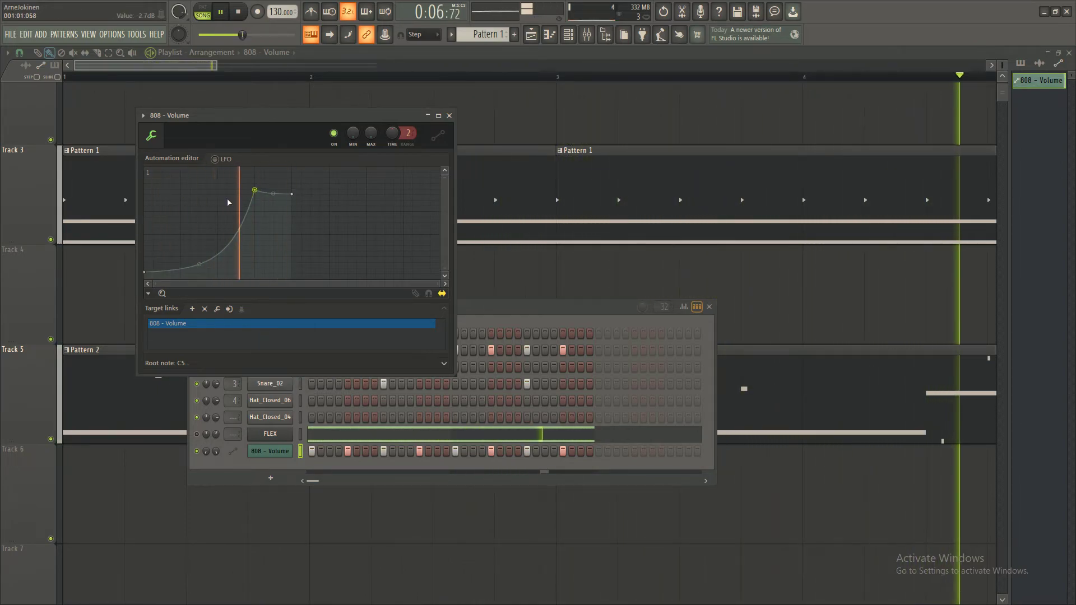
Add a peak and a dip to the 808 - Volume envelope for a double duck, raise its second peak slightly, and audition it
right_click(184, 191)
right_click(225, 258)
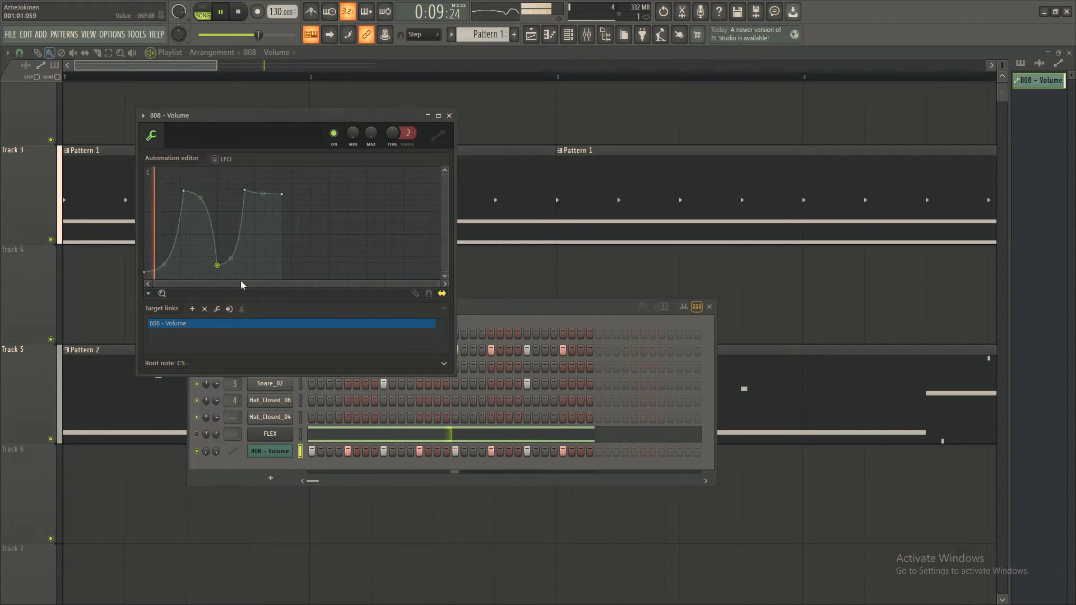
drag(244, 190, 245, 186)
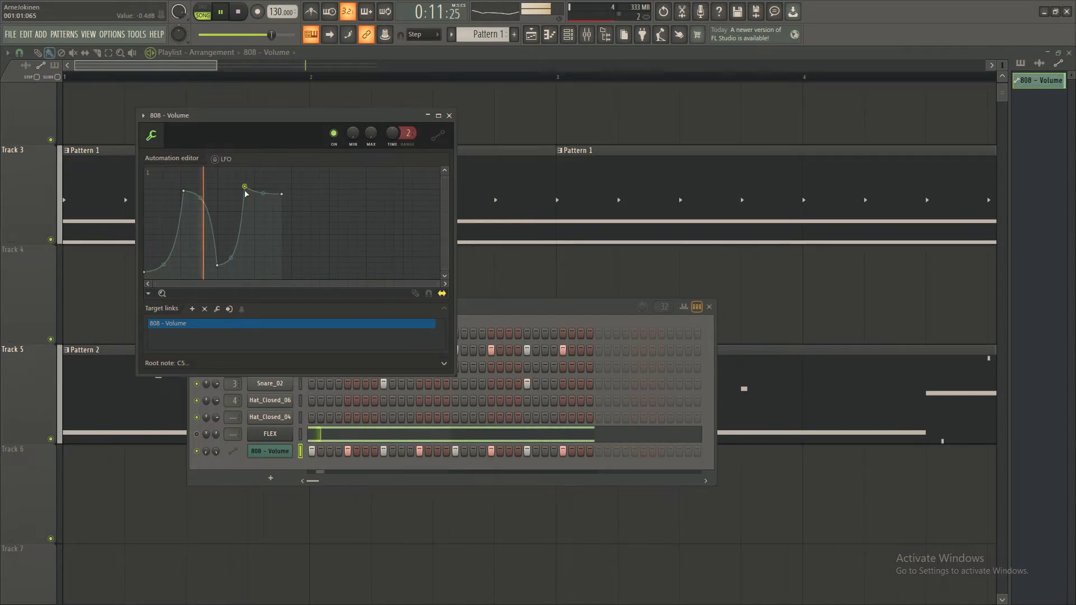
click(575, 322)
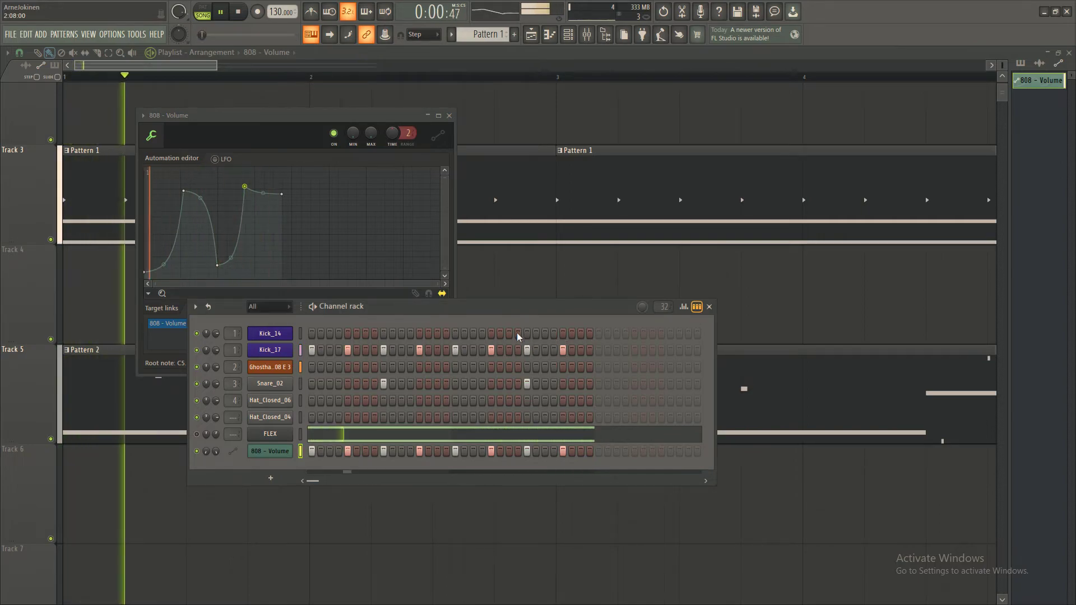
key(space)
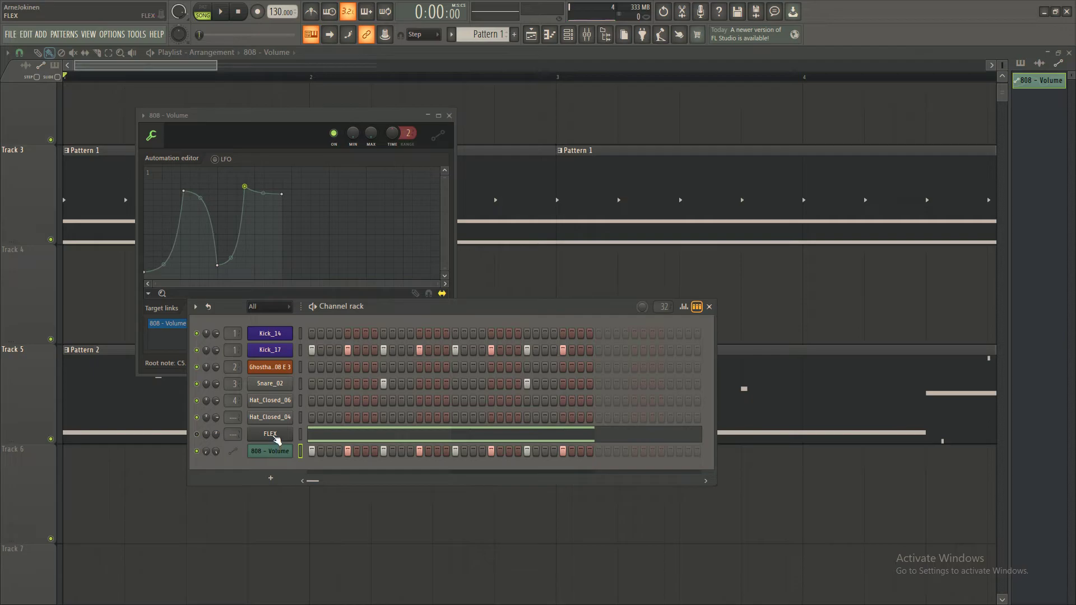
Unmute the FLEX channel, and arrange its plugin window and the channel rack so both can be reached
click(275, 435)
click(700, 325)
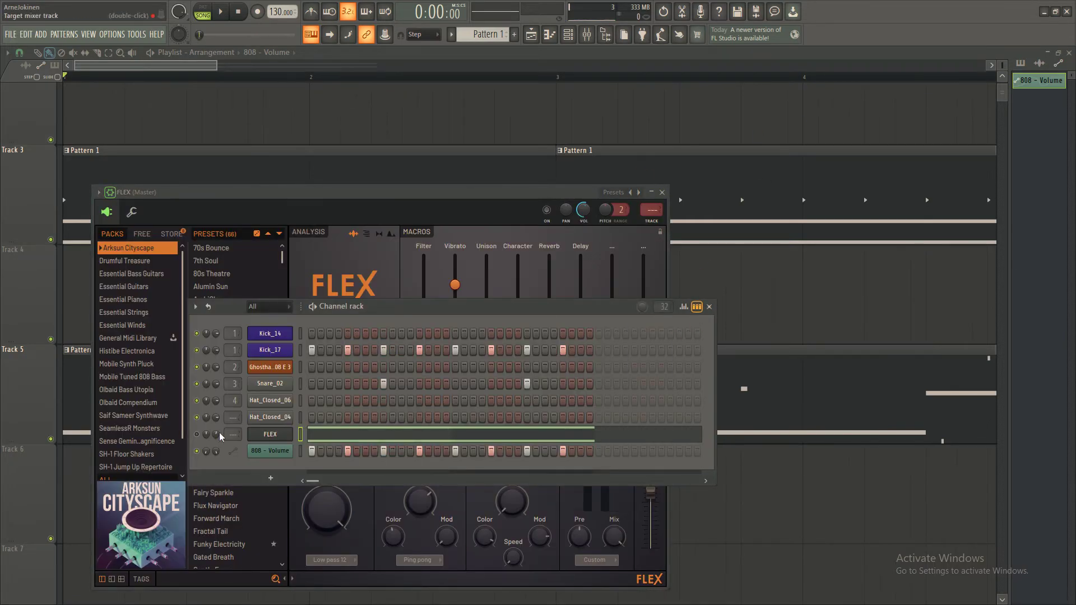
click(275, 435)
click(275, 436)
drag(522, 193, 779, 155)
click(327, 319)
drag(416, 315, 262, 285)
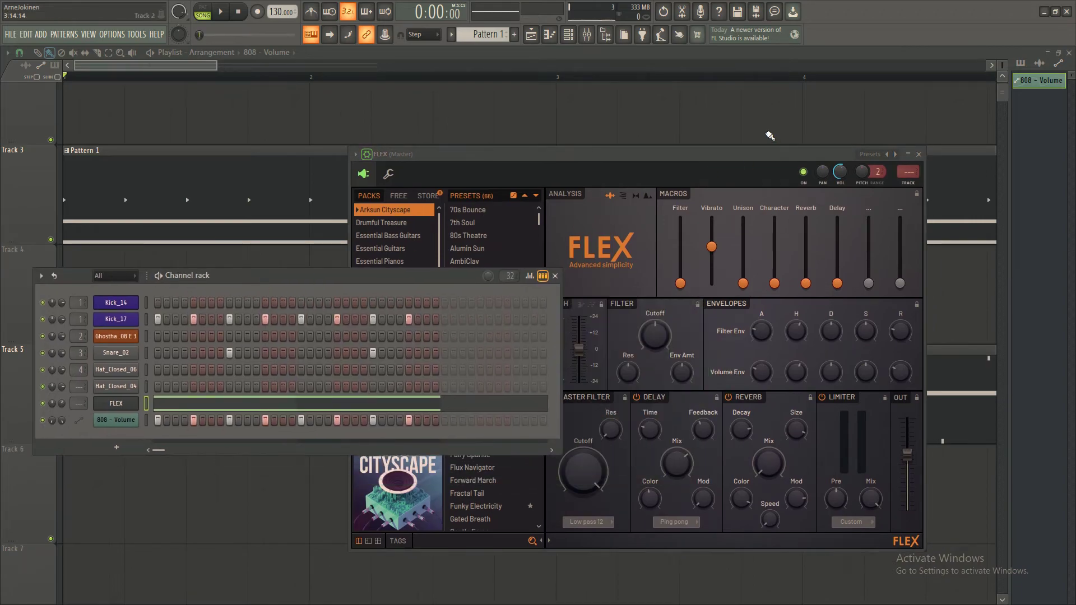
click(713, 157)
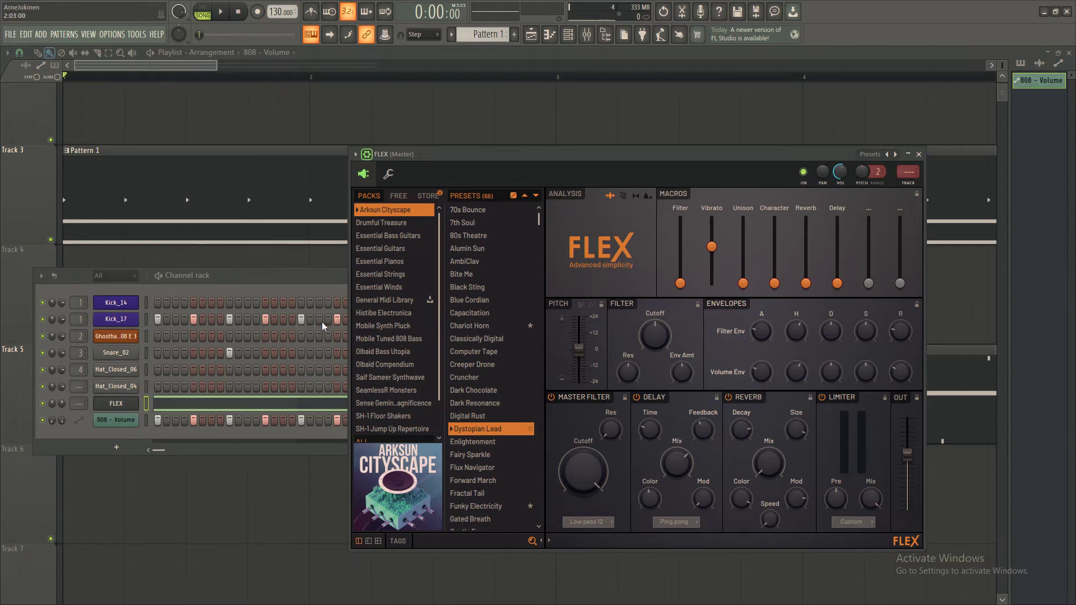
key(q)
click(255, 281)
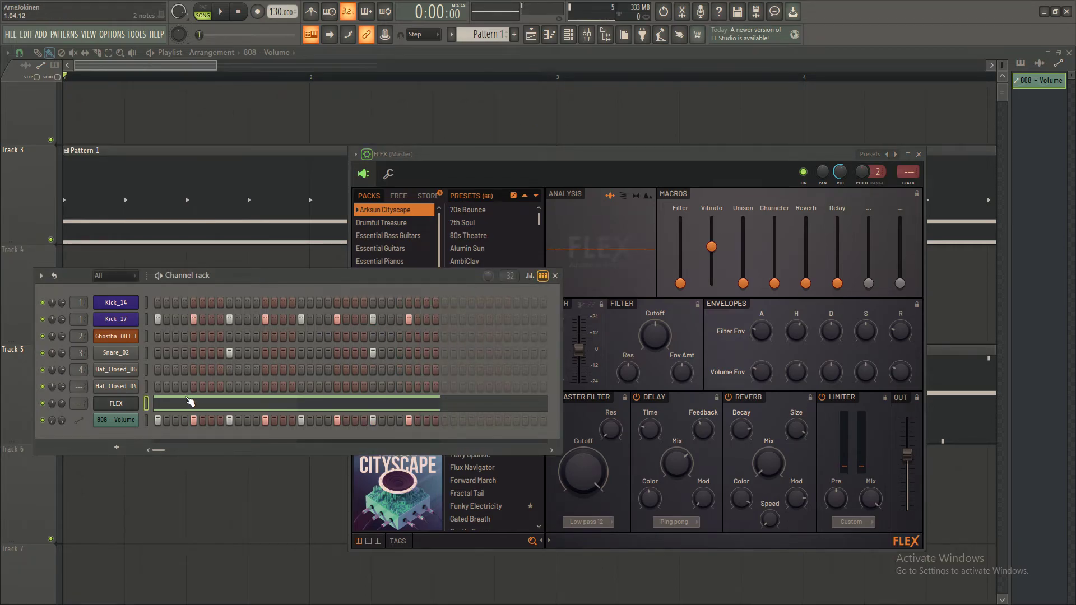
Raise the upper G4 note of the FLEX pattern to G#4 in the piano roll and audition it with the beat
click(190, 403)
key(space)
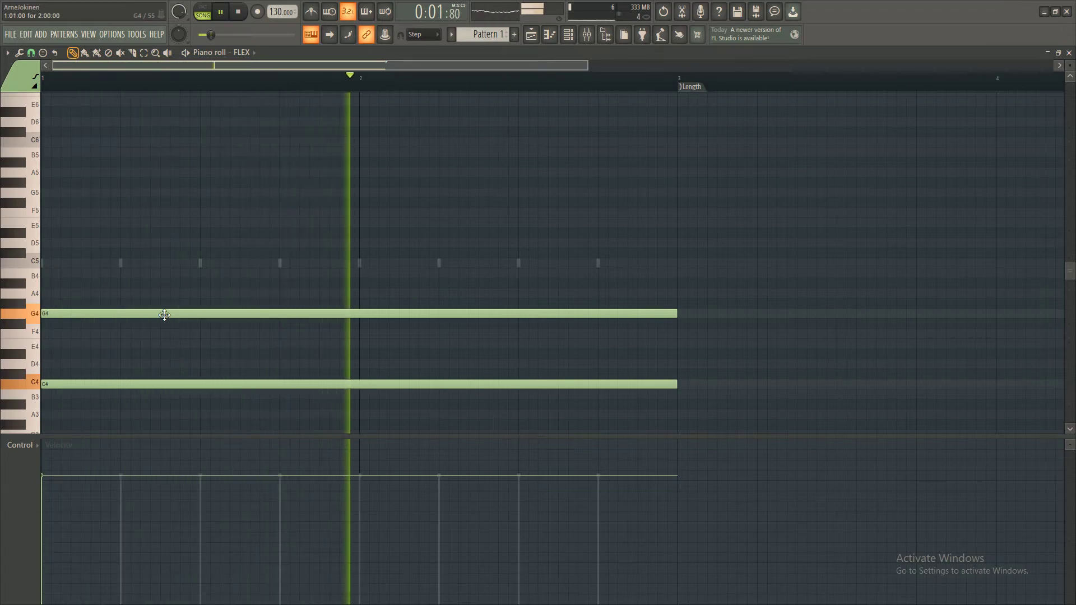
mouse_move(161, 300)
mouse_down()
mouse_move(156, 287)
mouse_move(152, 302)
mouse_up()
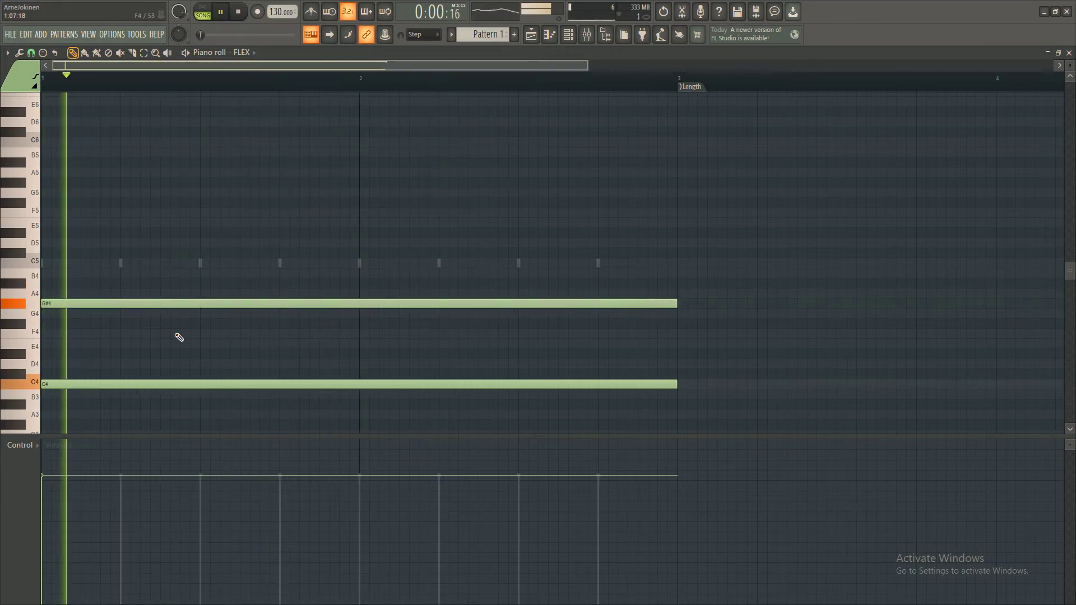
key(space)
mouse_move(89, 386)
mouse_down()
mouse_move(89, 396)
mouse_move(84, 373)
mouse_move(69, 385)
mouse_up()
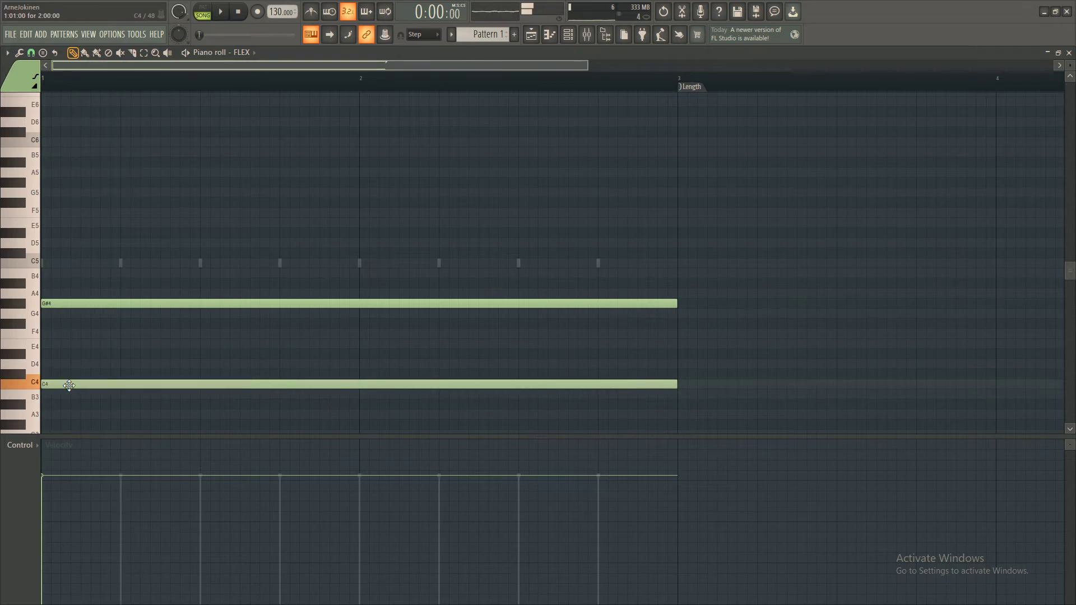
key(space)
Set the FLEX channel's arpeggio time to 2:00 and audition it
key(F6)
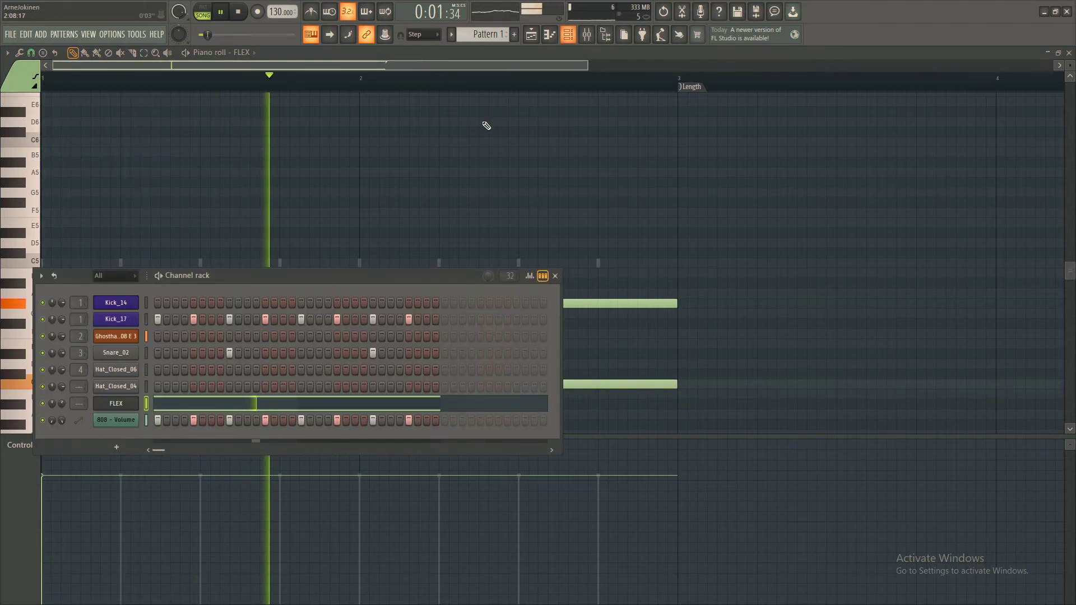
click(133, 404)
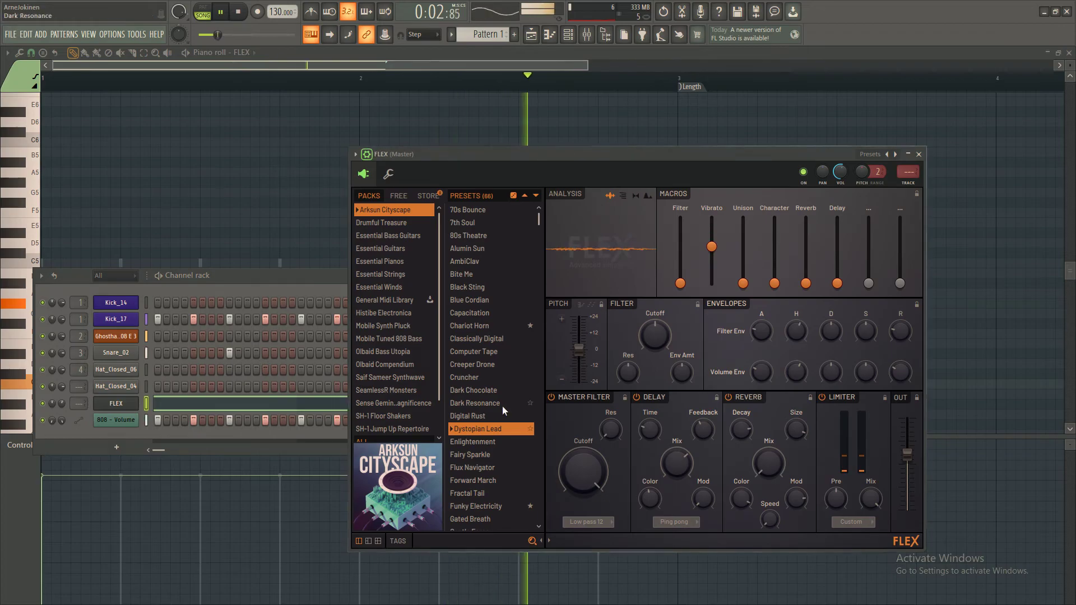
click(387, 172)
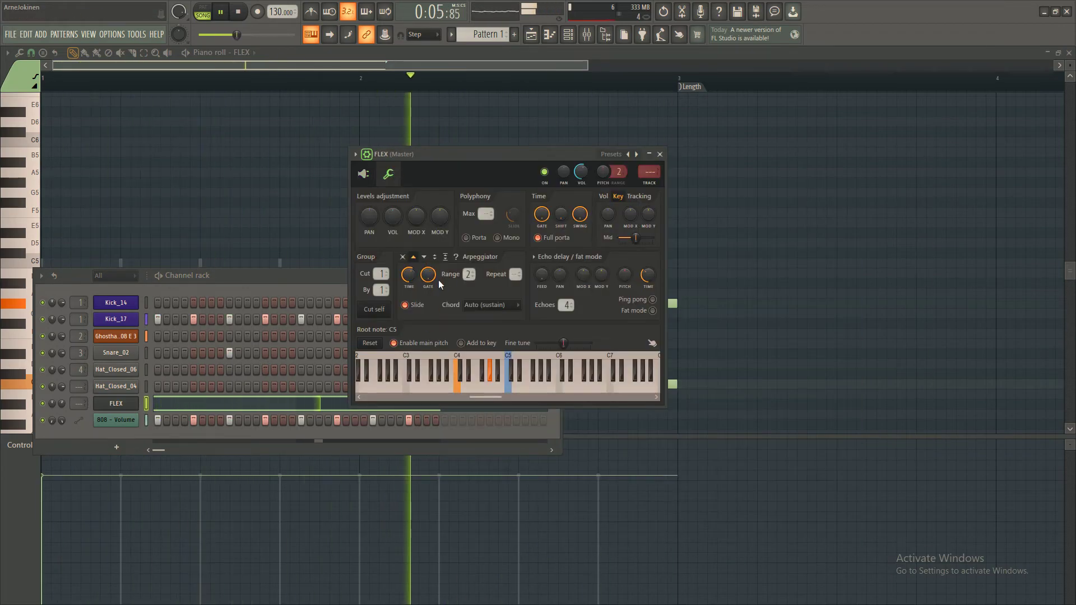
key(space)
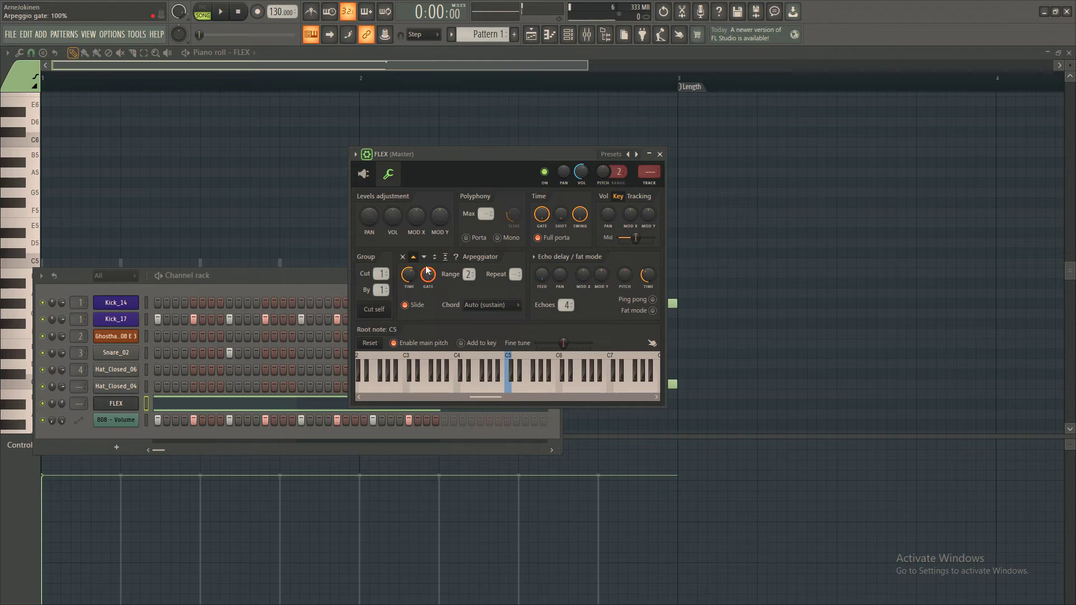
drag(430, 277, 409, 259)
key(space)
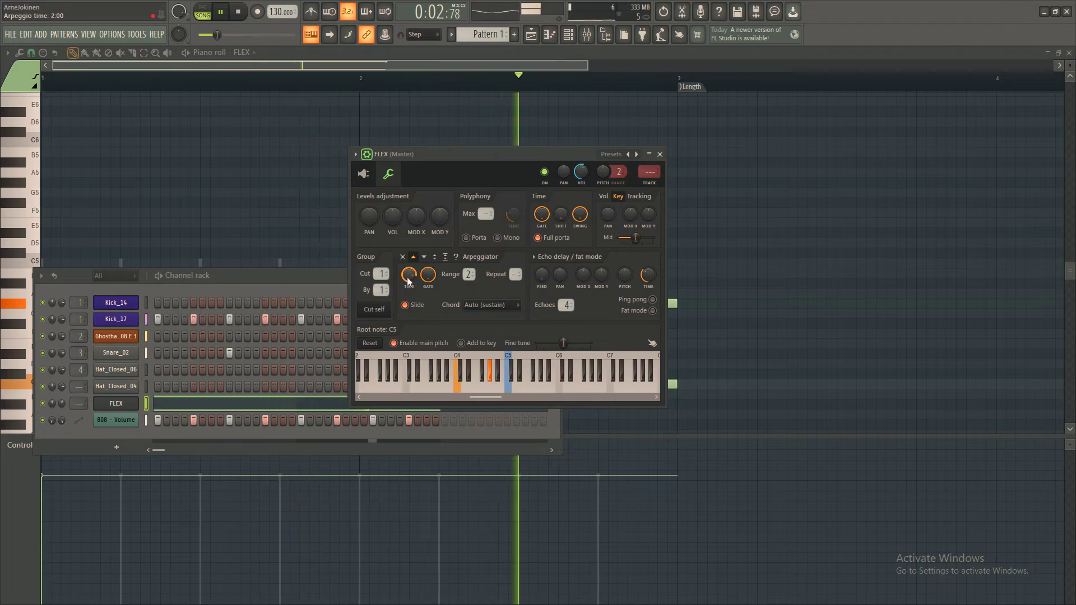
Lower the FLEX Vibrato macro, and raise Unison to 48% and the output volume to 71% during playback
click(372, 177)
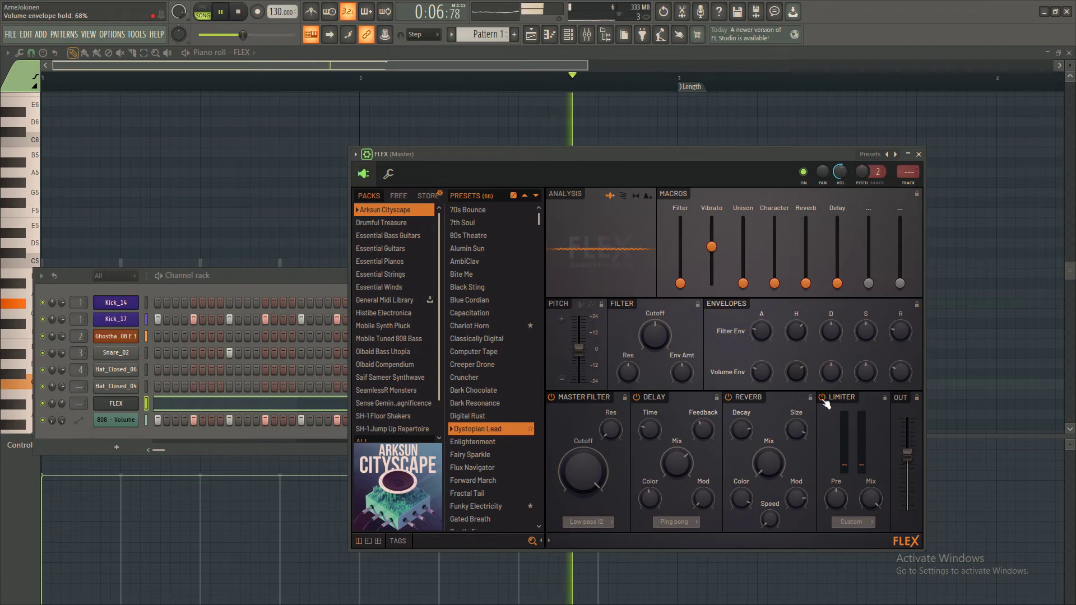
drag(713, 253, 744, 248)
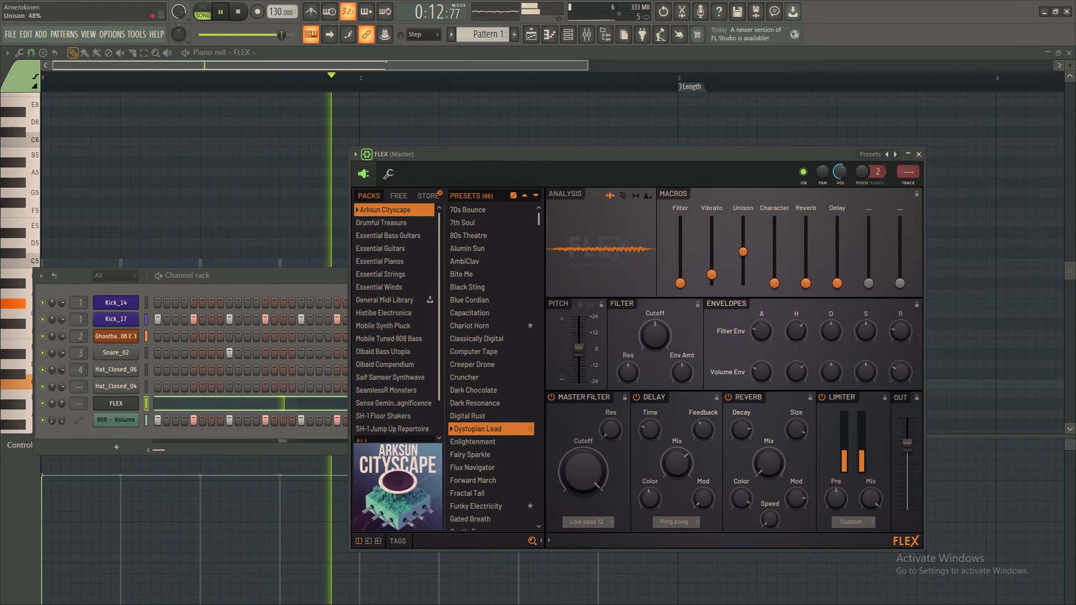
key(space)
Set the FLEX arpeggiator range to 3 octaves, and compare playback with arpeggio Slide off and on
click(388, 174)
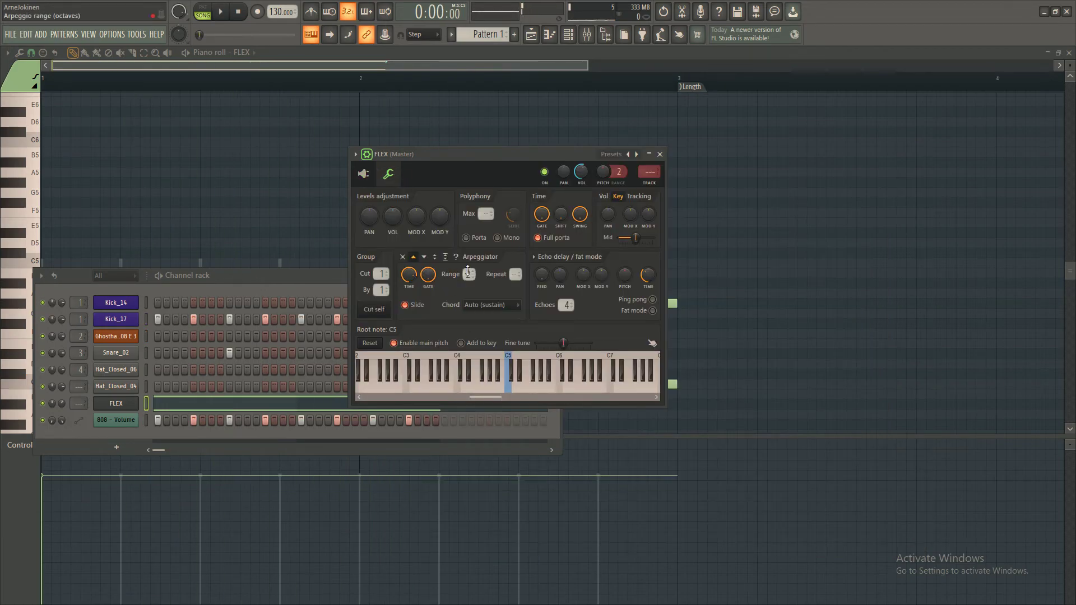
key(space)
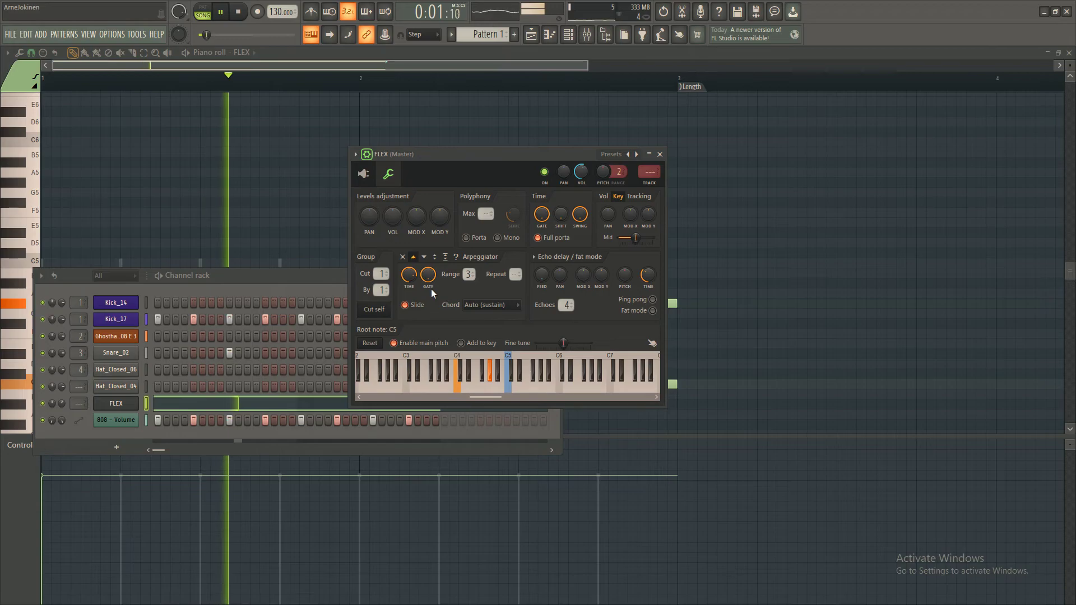
click(411, 308)
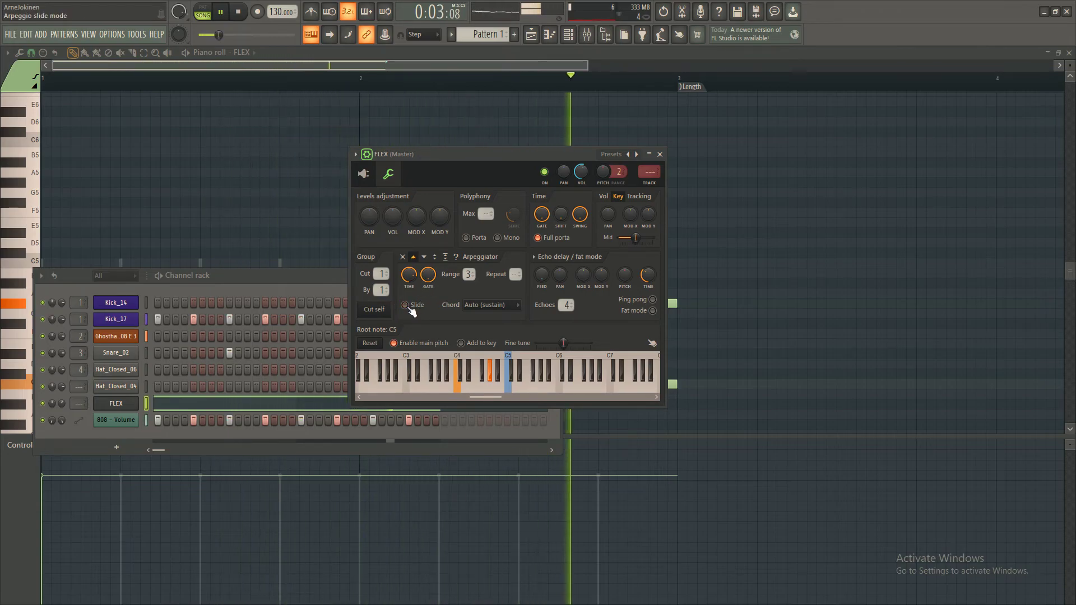
mouse_move(427, 274)
mouse_down()
mouse_move(428, 289)
mouse_move(428, 275)
mouse_up()
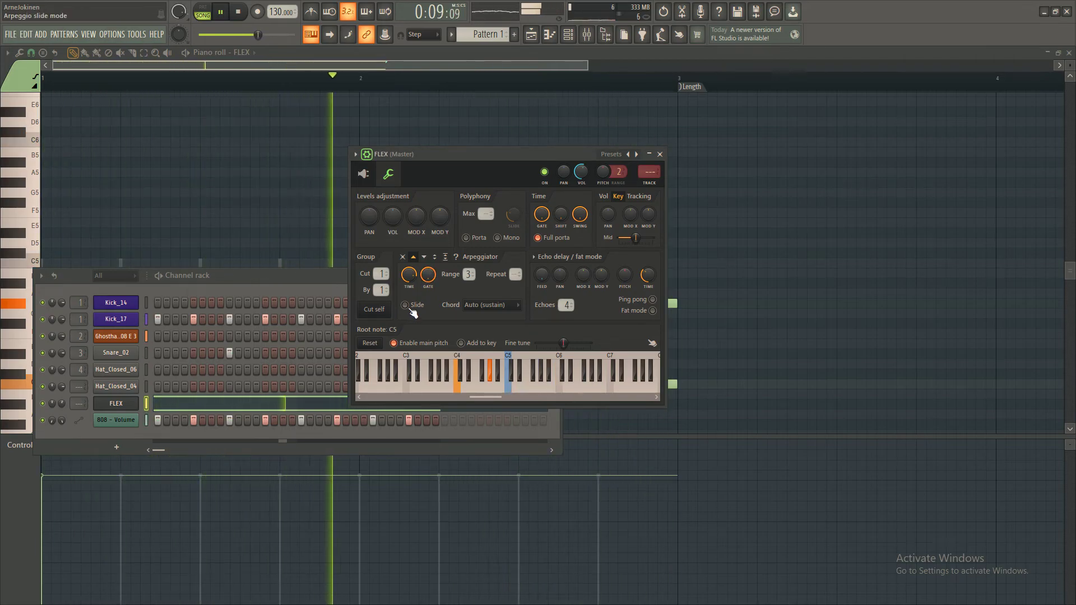
click(303, 274)
key(space)
Route FLEX to free mixer track 5 and send the kick track to it as a sidechain
click(105, 408)
click(105, 408)
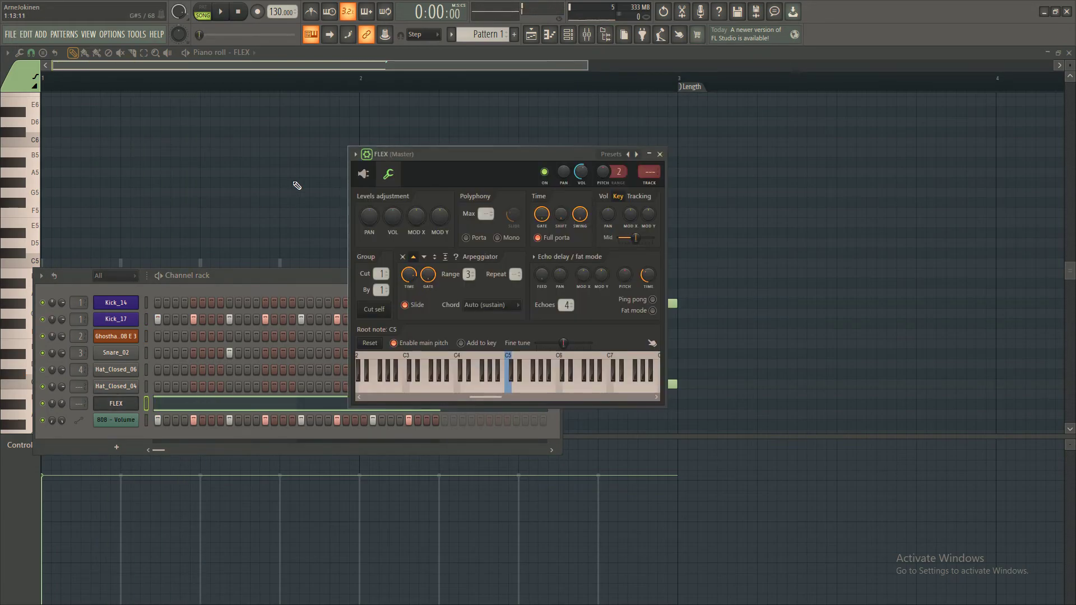
click(365, 157)
click(559, 189)
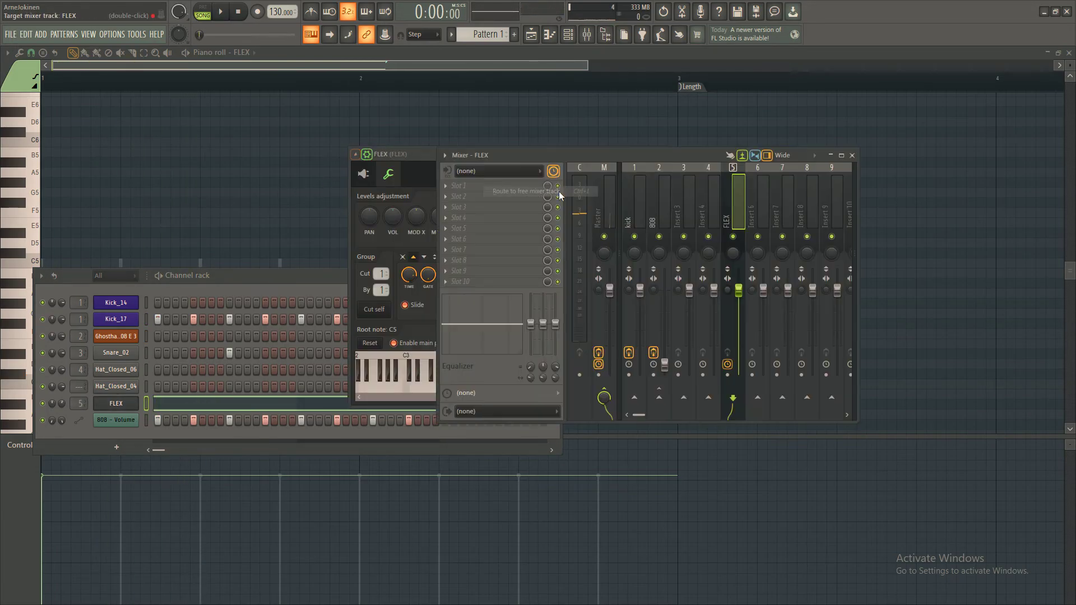
click(630, 207)
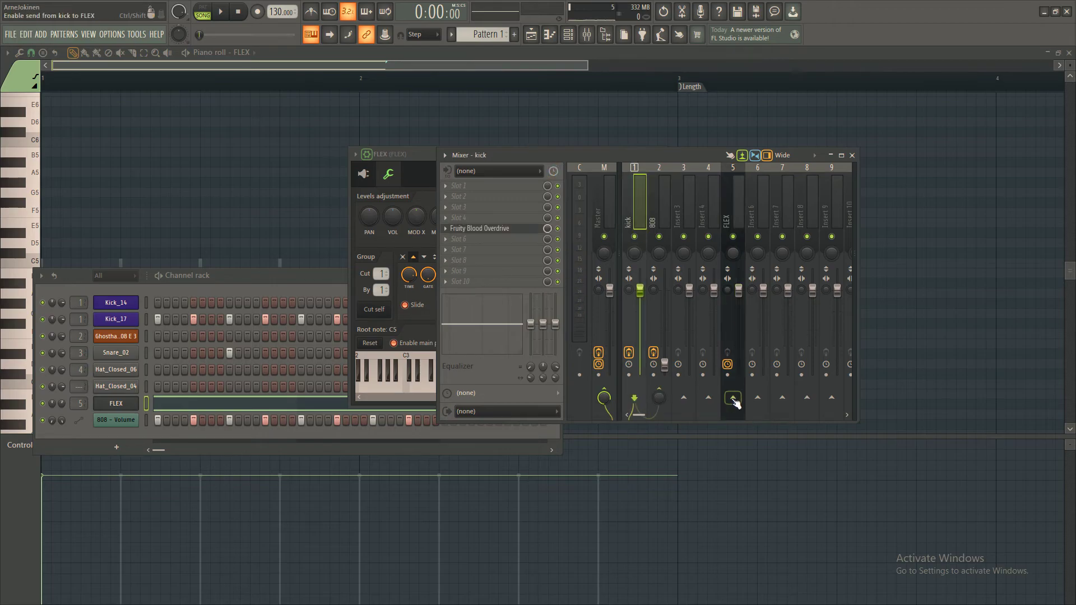
click(728, 207)
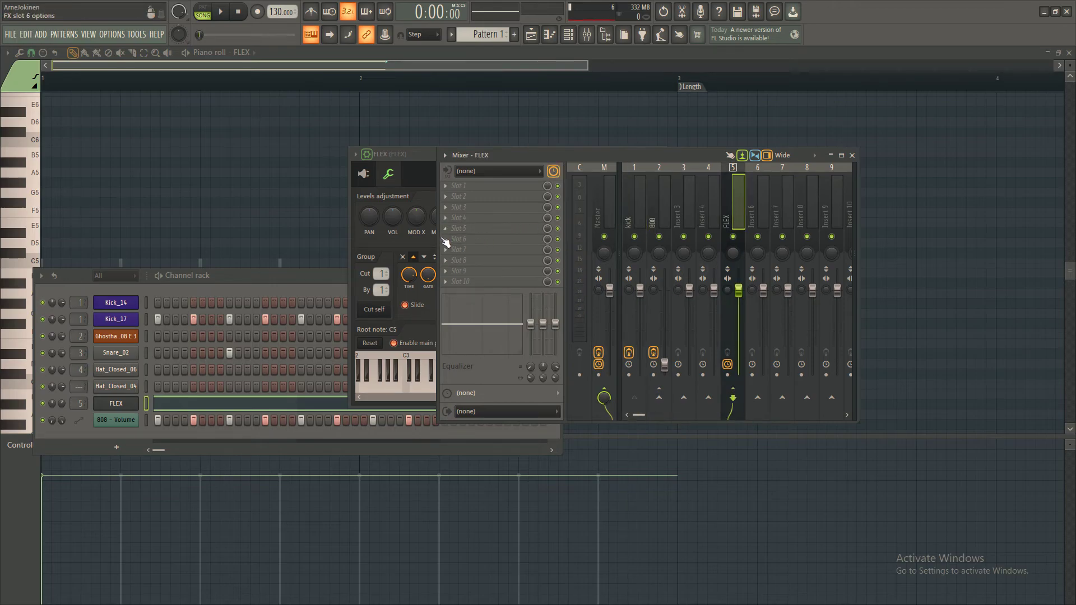
Load Fruity Limiter in slot 6 of the FLEX track in COMP mode with sidechain input 1, lowering the threshold and raising knee and ratio
click(448, 242)
click(650, 368)
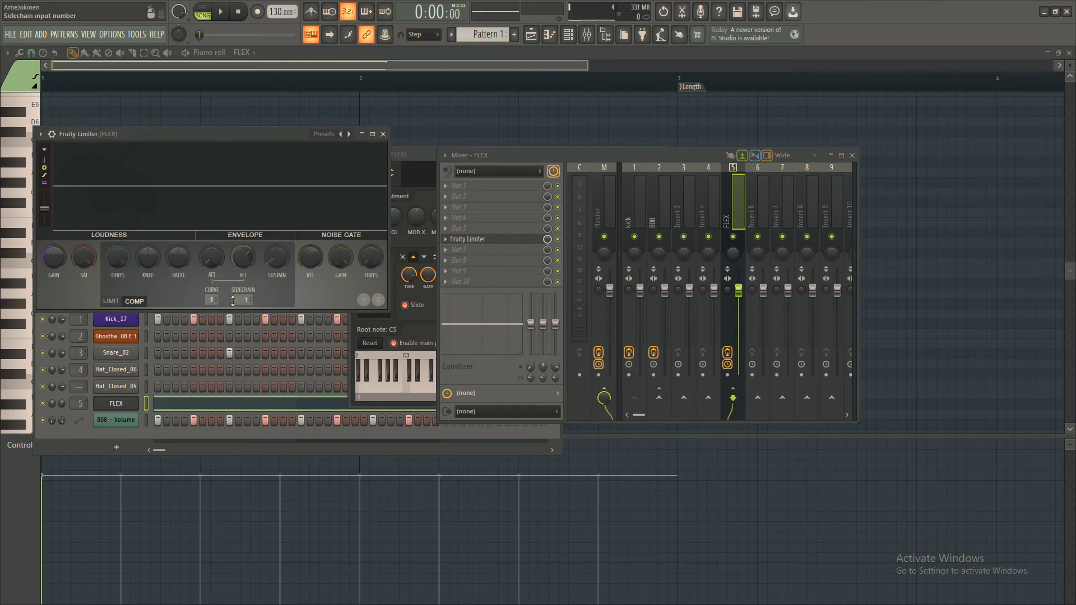
drag(179, 257, 178, 251)
drag(117, 257, 117, 281)
key(space)
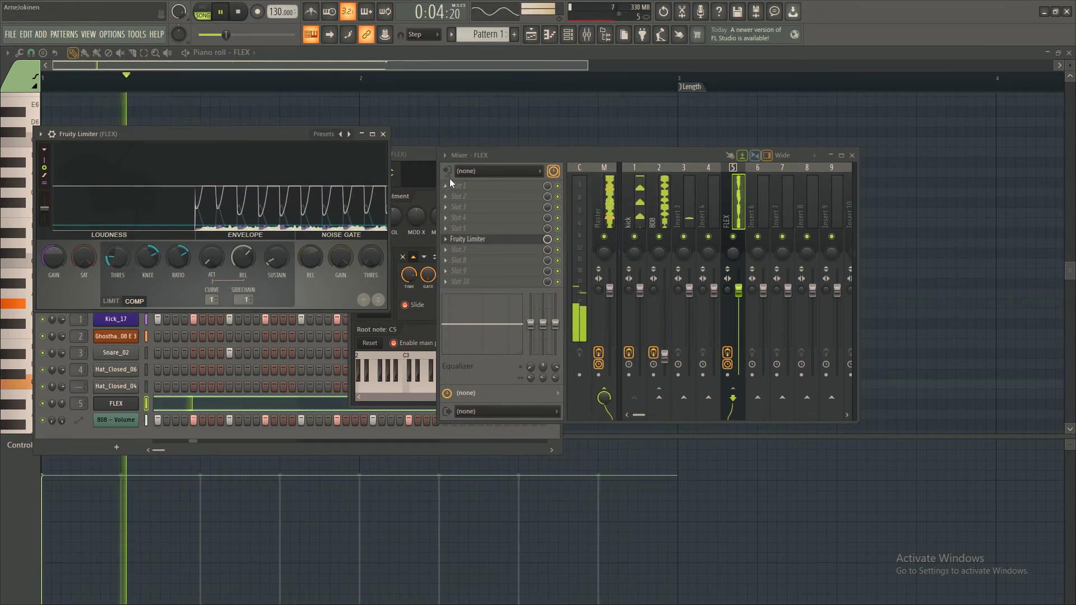
Add an E5 note above the two existing FLEX notes, spanning the full pattern length, and play it
click(424, 157)
click(129, 434)
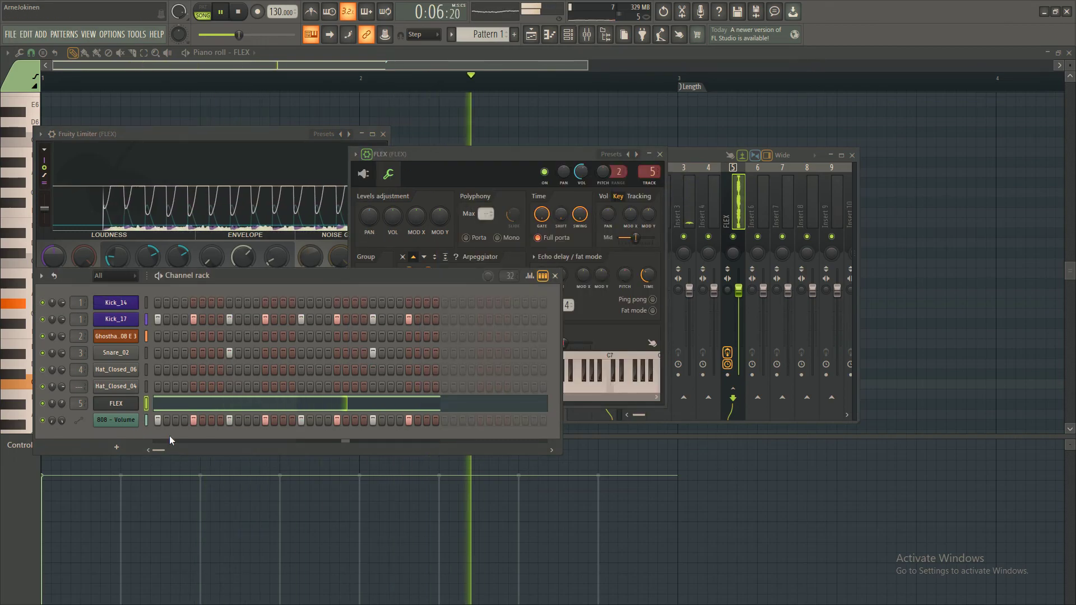
click(180, 402)
click(183, 403)
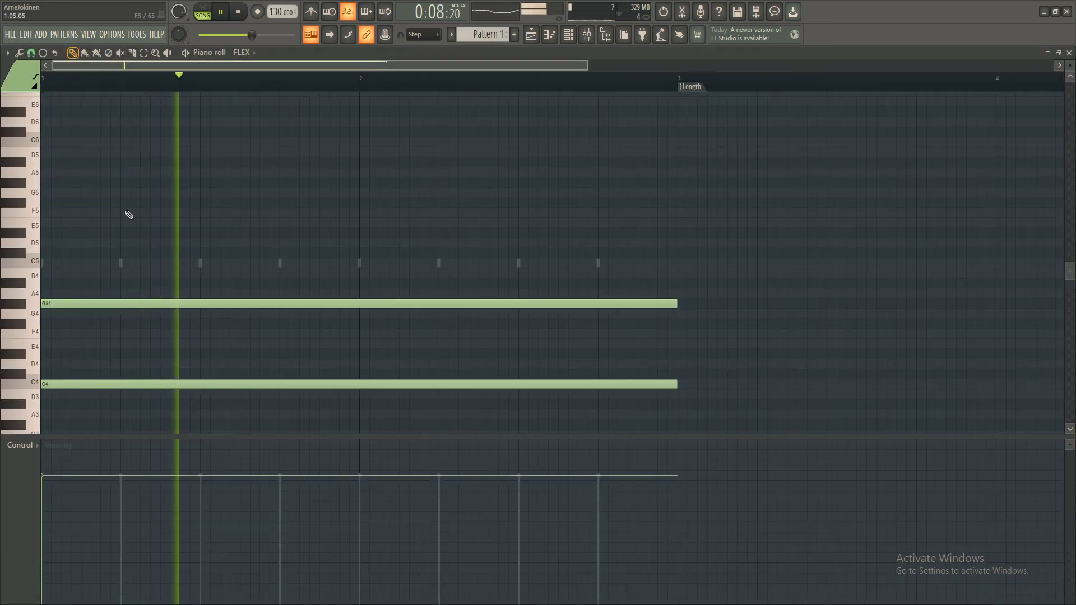
click(101, 253)
key(space)
drag(102, 258, 70, 223)
key(space)
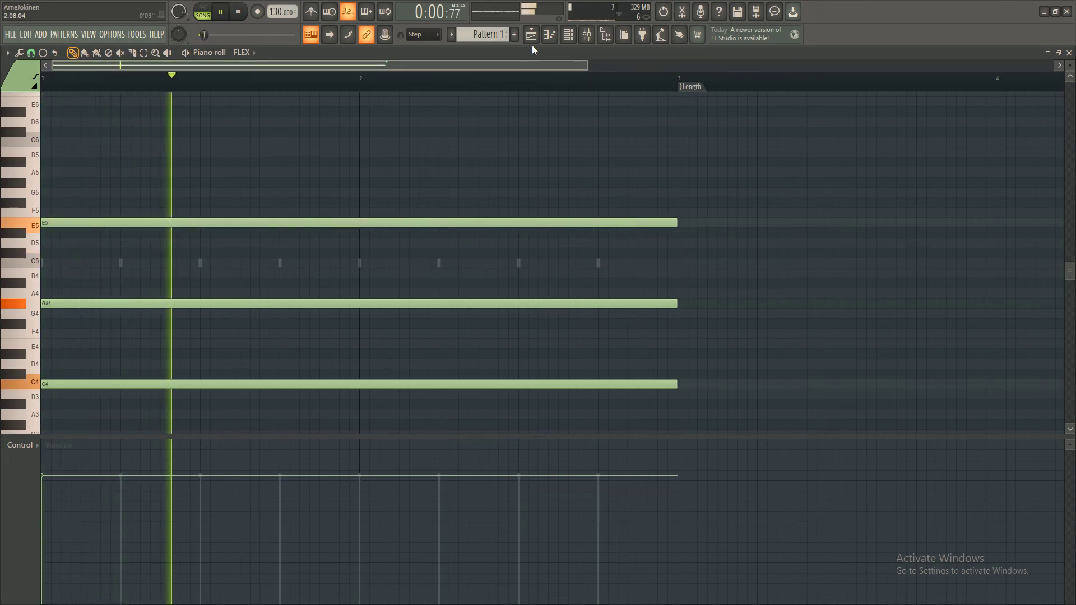
Shorten the FLEX arpeggiator gate and turn off arpeggio Slide during playback
click(572, 35)
click(116, 403)
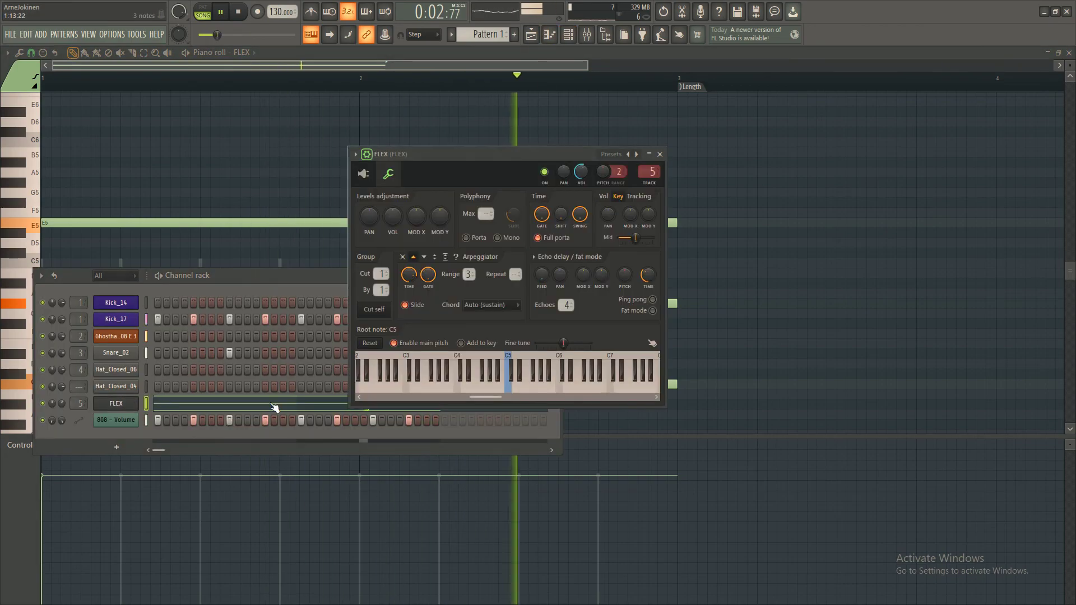
drag(427, 276, 426, 314)
click(404, 306)
drag(427, 276, 428, 283)
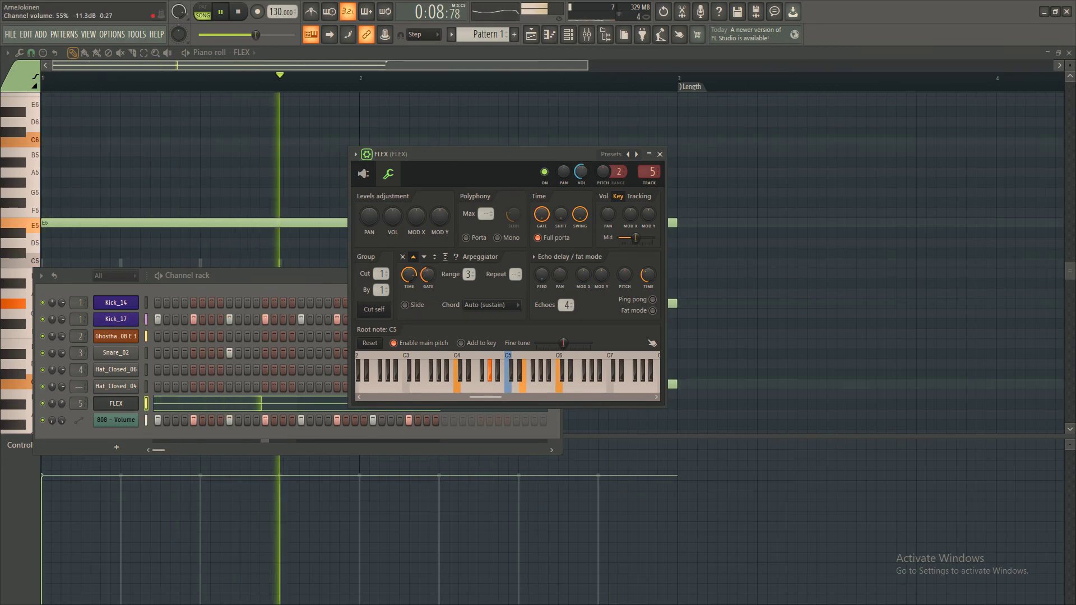
Lower the FLEX pitch to -12, and raise the Vibrato and Unison macros to about 80% each
click(363, 174)
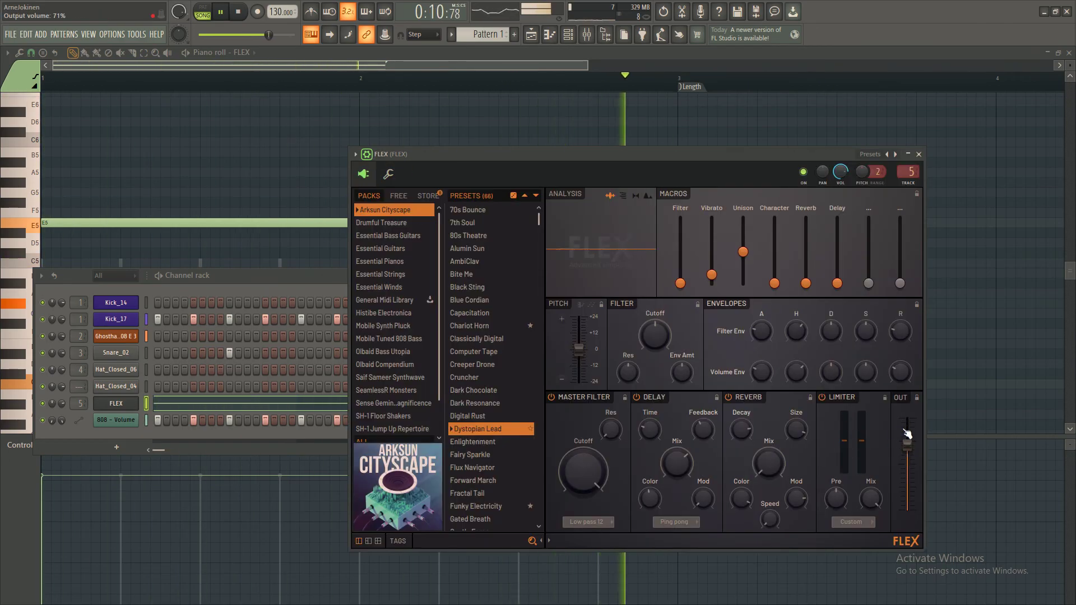
drag(579, 348, 579, 365)
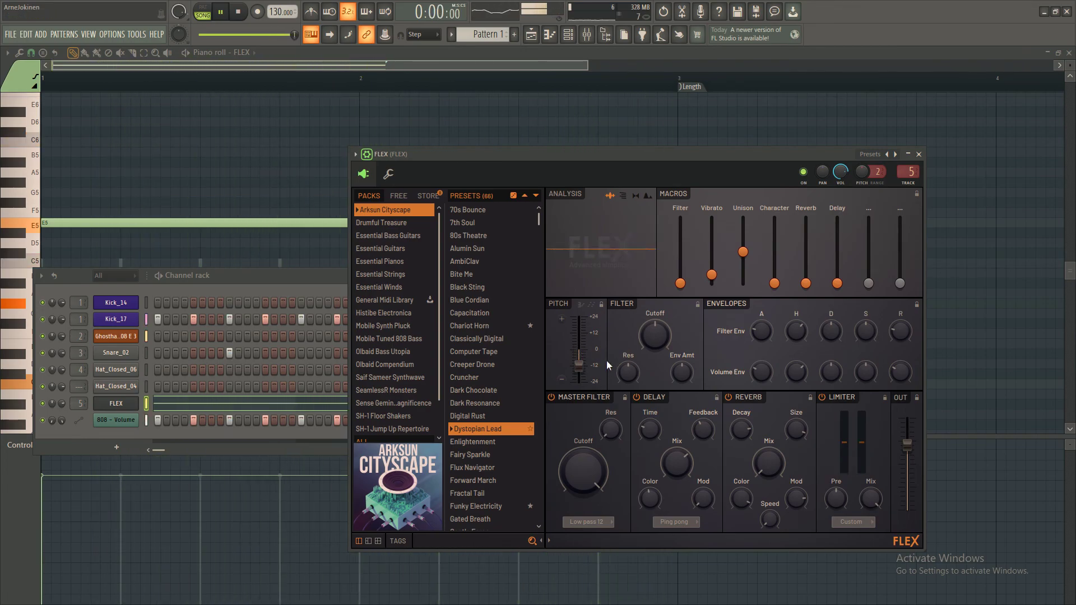
drag(712, 275, 712, 227)
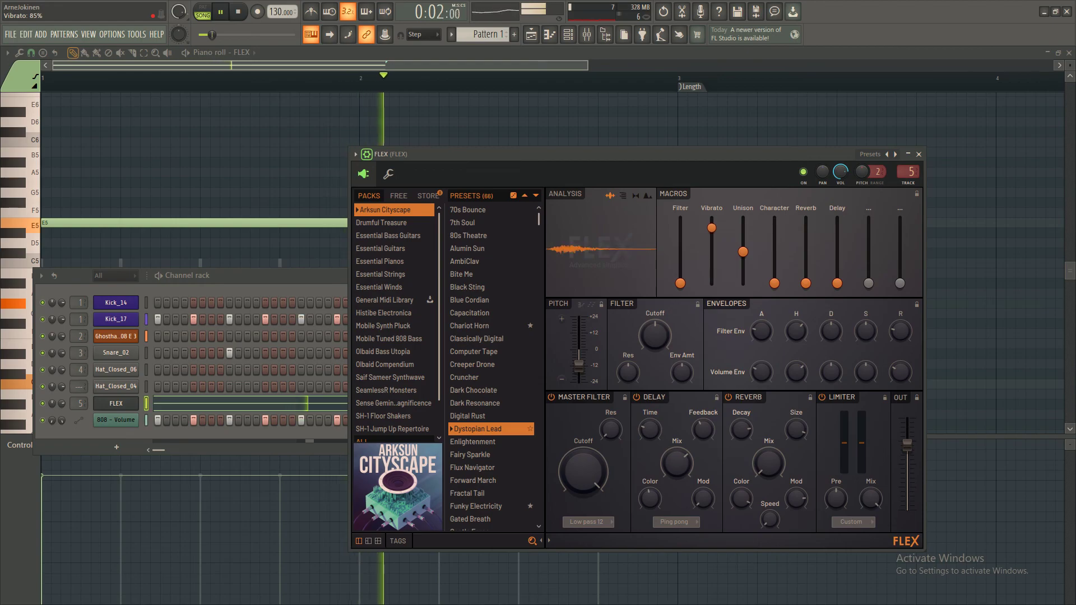
drag(743, 283, 743, 230)
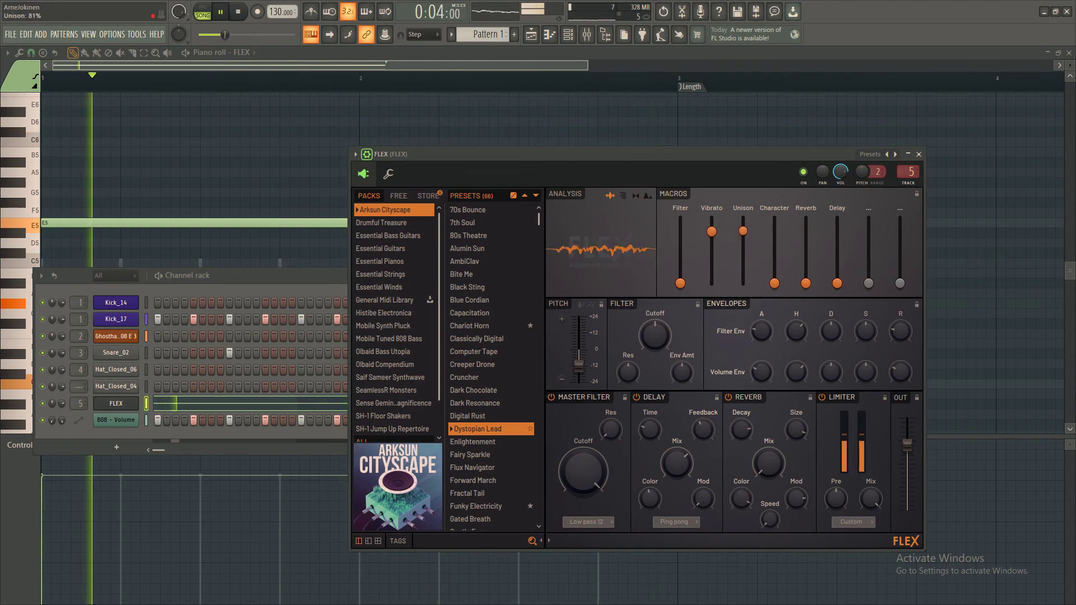
Raise the FLEX output volume and Filter macro, and mute the 808 channel in the channel rack
drag(908, 446, 908, 428)
drag(681, 284, 680, 259)
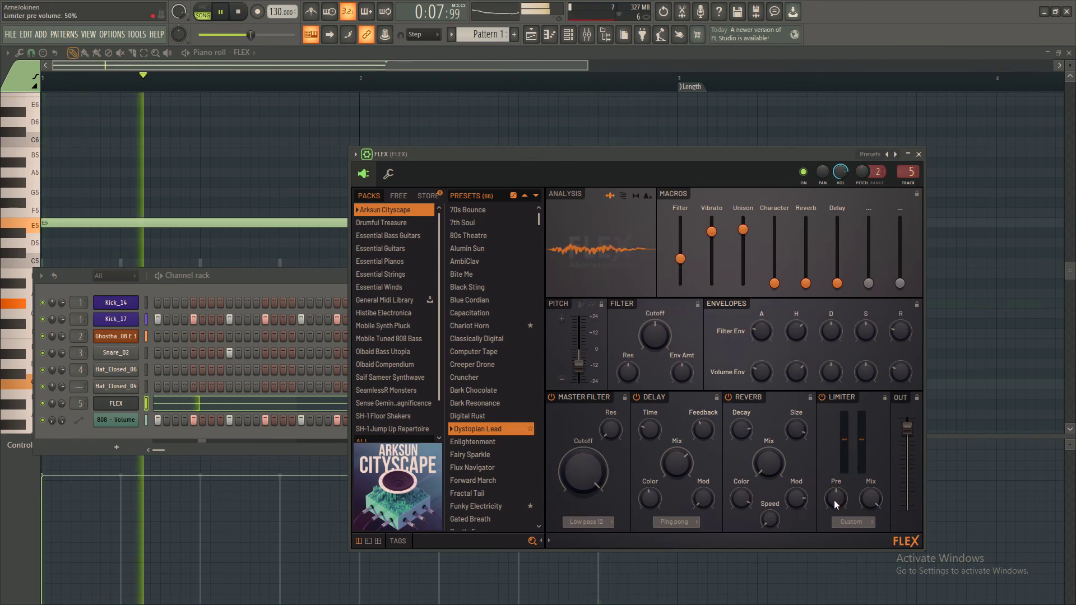
click(43, 337)
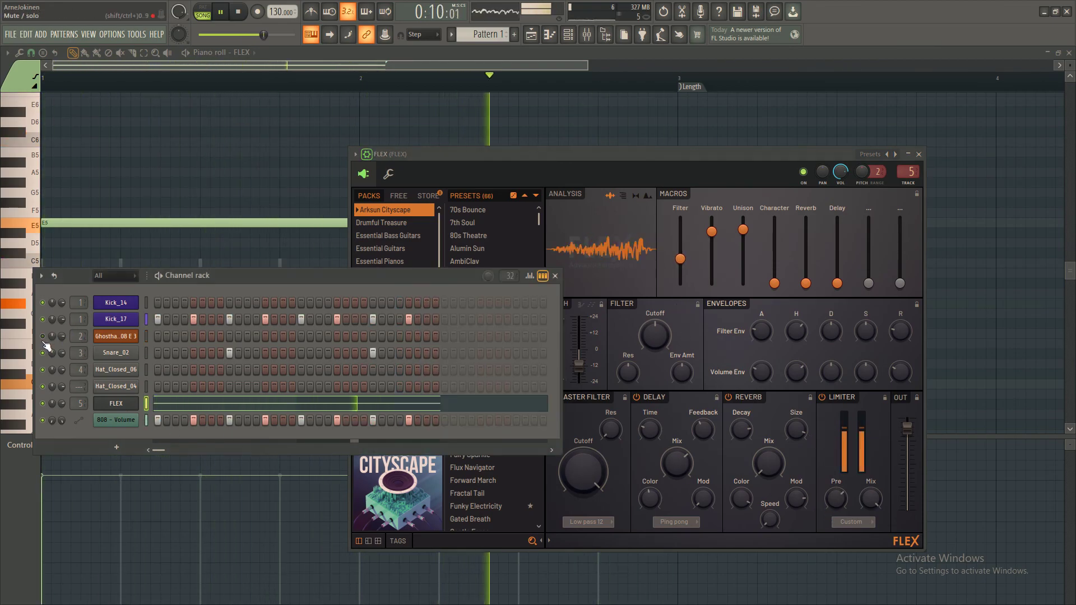
Turn off the FLEX reverb, lower the Filter macro to zero, and reduce the Unison macro to about 70%
drag(844, 499, 844, 511)
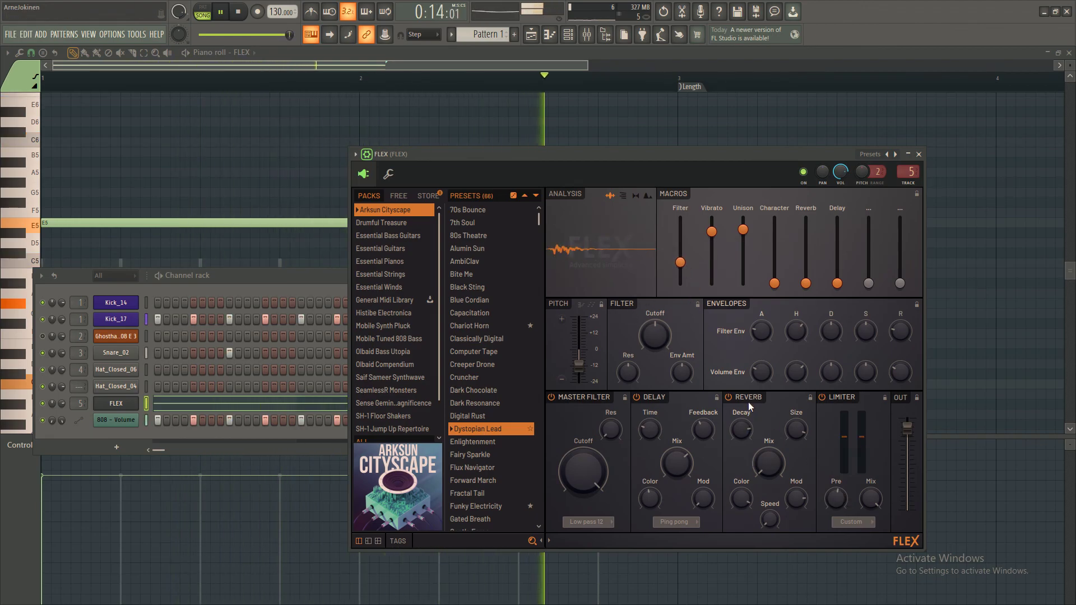
drag(680, 262, 681, 283)
drag(744, 229, 745, 236)
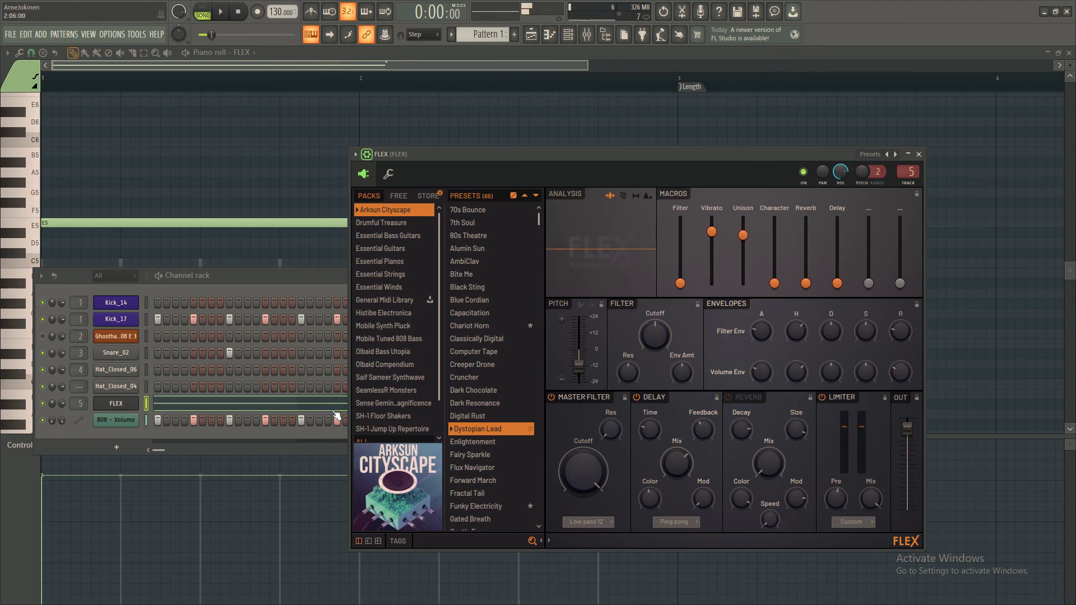
Arrange the channel rack and FLEX windows side by side without overlap, and narrow the channel rack
click(271, 280)
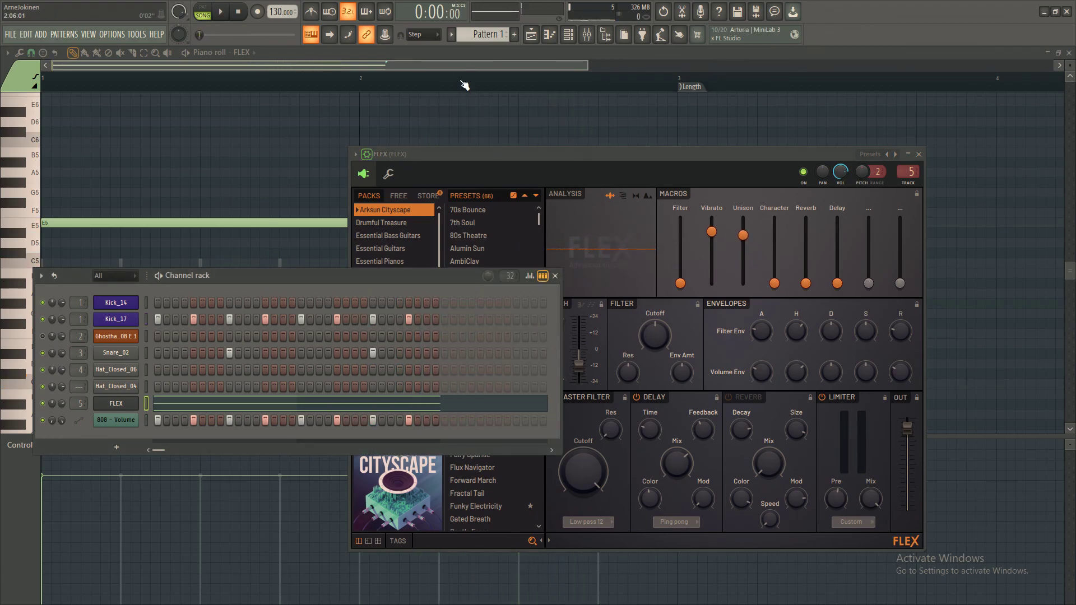
drag(431, 279, 467, 264)
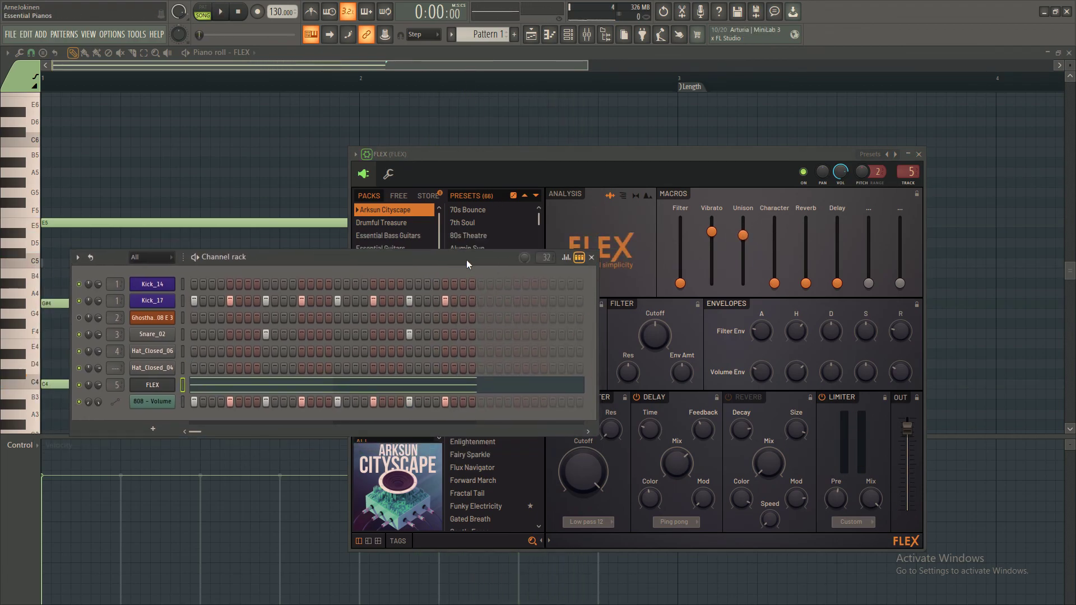
mouse_move(385, 251)
mouse_down()
mouse_move(371, 228)
mouse_move(379, 239)
mouse_up()
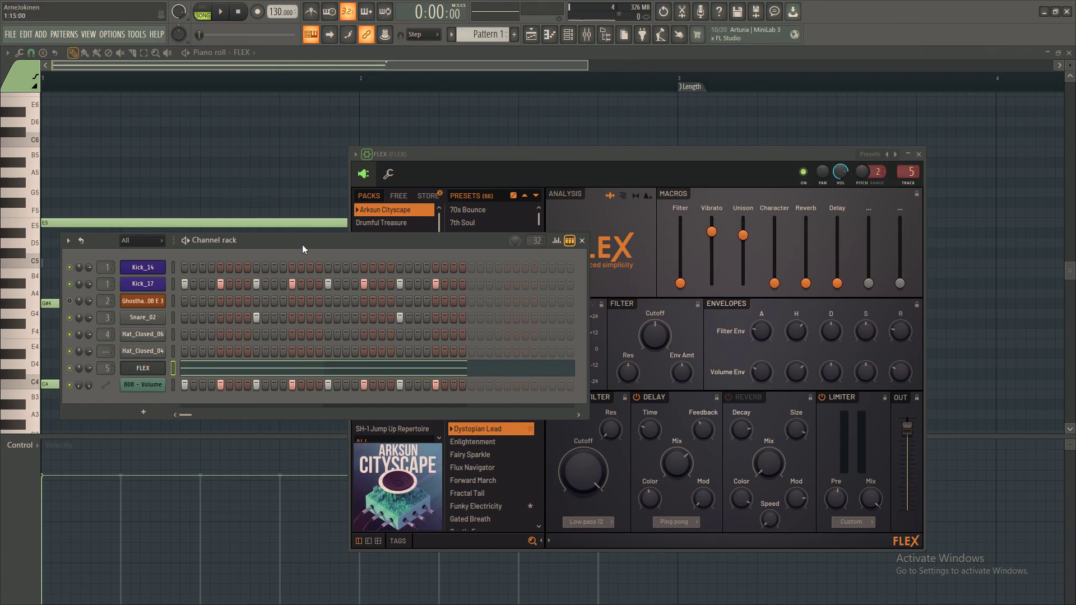
drag(302, 245, 294, 267)
drag(597, 159, 812, 150)
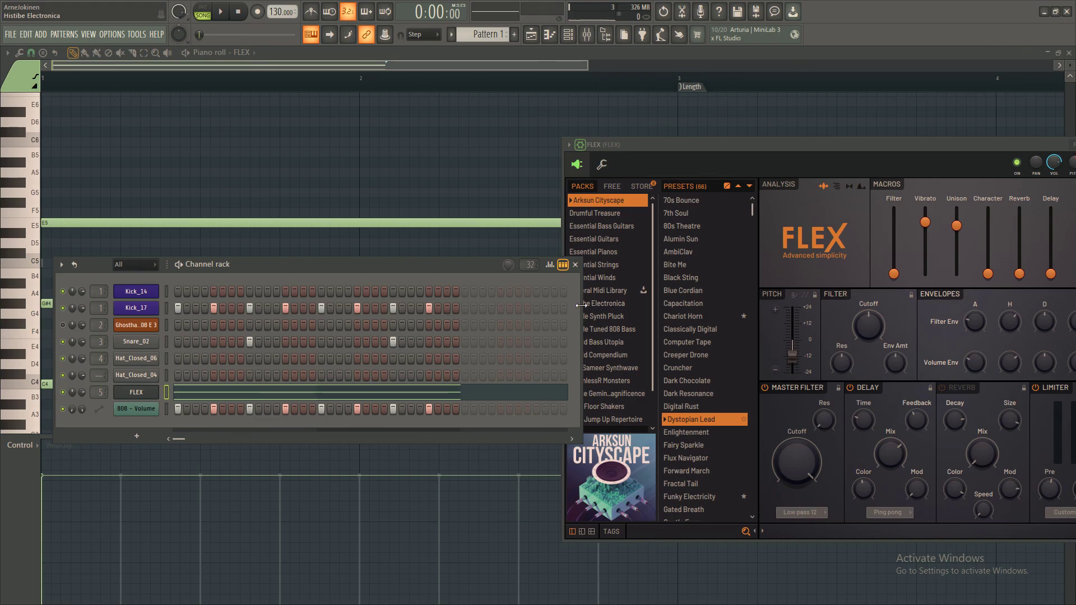
drag(581, 305, 508, 304)
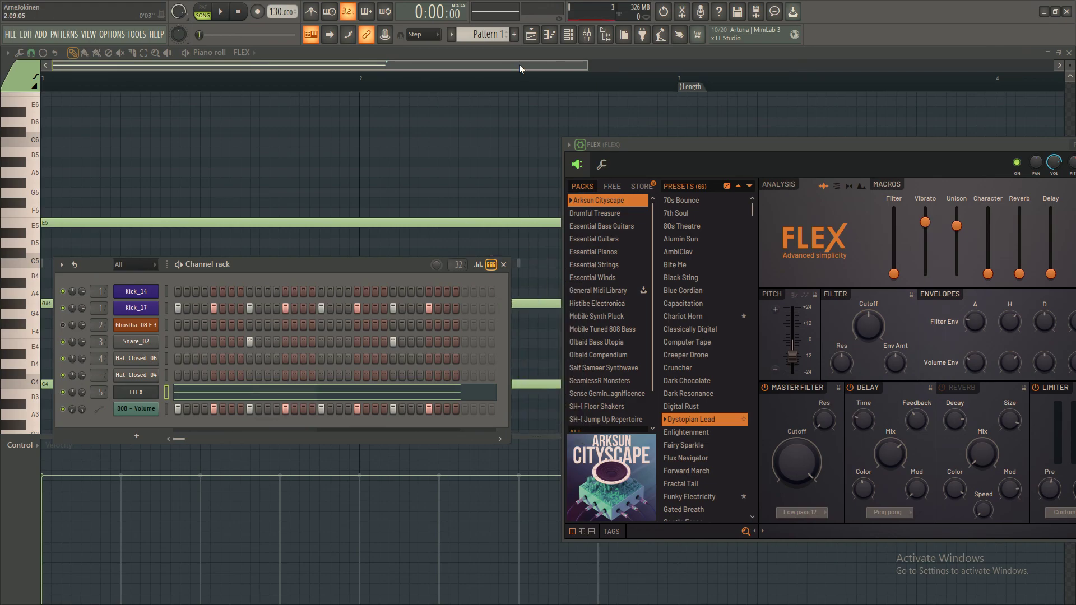